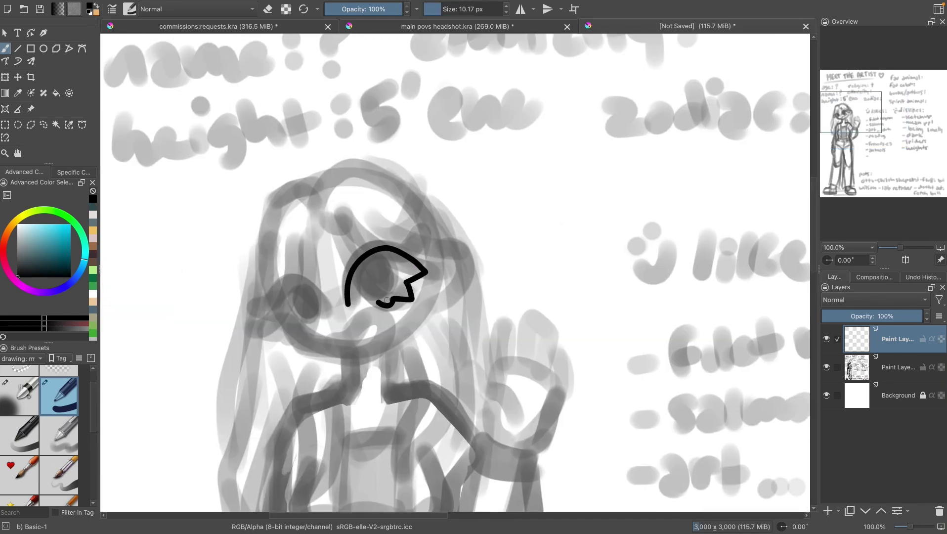
Step: Redraw the larger eye's winged upper lash and jagged lower lashes, and thin the lash line's inner end with the eraser
{"action": "key", "text": "ctrl+z"}
{"action": "key", "text": "ctrl+z"}
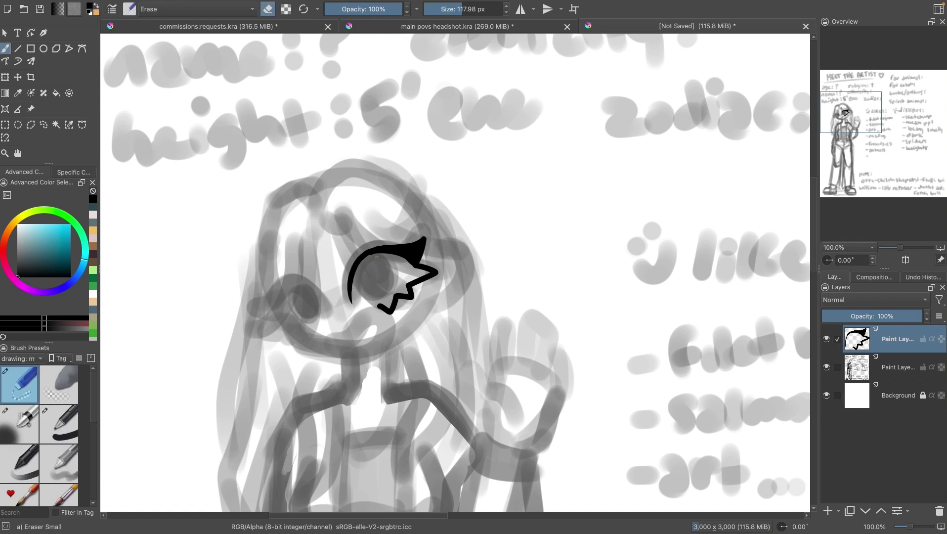
{"action": "mouse_move", "coordinate": [338, 275]}
{"action": "left_mouse_down"}
{"action": "mouse_move", "coordinate": [346, 299]}
{"action": "mouse_move", "coordinate": [353, 252]}
{"action": "left_mouse_up"}
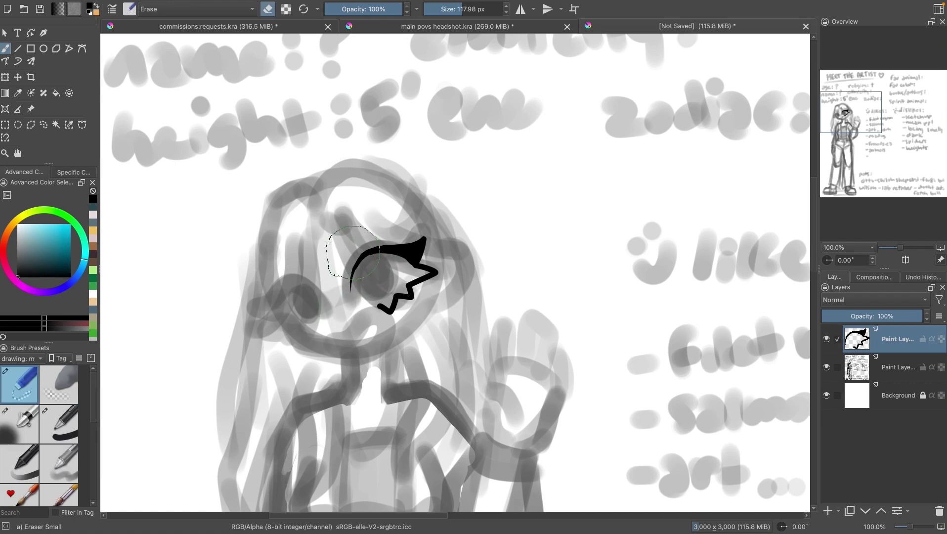
Step: Ink the smaller eye's upper lash arc, wing and lower lashes with the 10.17 px Basic-1 brush
{"action": "key", "text": "slash"}
{"action": "left_click_drag", "start_coordinate": [287, 278], "coordinate": [324, 308]}
{"action": "left_click_drag", "start_coordinate": [251, 310], "coordinate": [285, 277]}
{"action": "key", "text": "ctrl+z"}
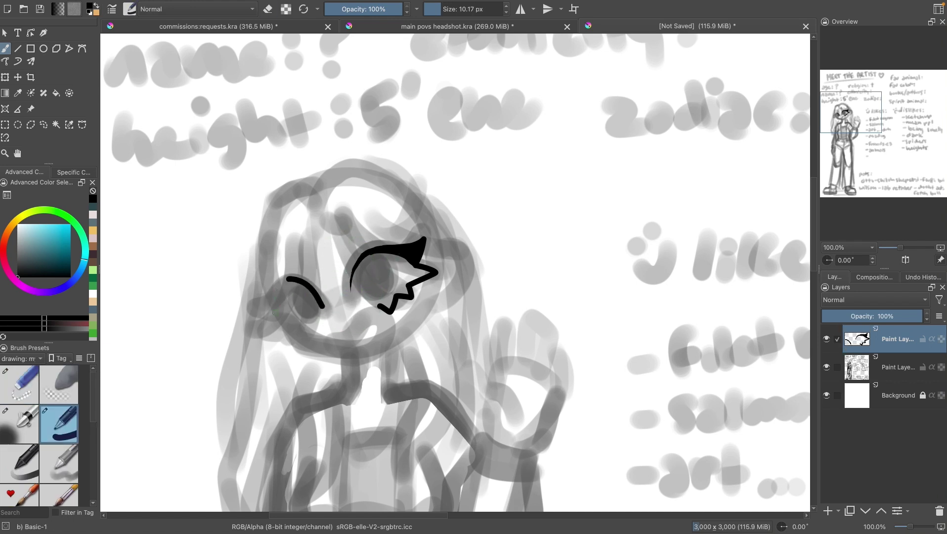
{"action": "mouse_move", "coordinate": [273, 314]}
{"action": "left_mouse_down"}
{"action": "mouse_move", "coordinate": [292, 276]}
{"action": "mouse_move", "coordinate": [253, 304]}
{"action": "mouse_move", "coordinate": [302, 332]}
{"action": "mouse_move", "coordinate": [286, 326]}
{"action": "mouse_move", "coordinate": [308, 326]}
{"action": "mouse_move", "coordinate": [316, 295]}
{"action": "mouse_move", "coordinate": [340, 346]}
{"action": "left_mouse_up"}
{"action": "key", "text": "ctrl+z"}
{"action": "key", "text": "slash"}
{"action": "key", "text": "slash"}
Step: On a new paint layer with the eye linework hidden, draw the swept pointed bangs over the larger eye
{"action": "key", "text": "Insert"}
{"action": "key", "text": "ctrl+z"}
{"action": "key", "text": "ctrl+z"}
{"action": "left_click_drag", "start_coordinate": [345, 311], "coordinate": [341, 346]}
{"action": "key", "text": "ctrl+z"}
{"action": "left_click_drag", "start_coordinate": [325, 226], "coordinate": [393, 301]}
{"action": "mouse_move", "coordinate": [359, 220]}
{"action": "left_mouse_down"}
{"action": "mouse_move", "coordinate": [423, 280]}
{"action": "mouse_move", "coordinate": [444, 265]}
{"action": "left_mouse_up"}
{"action": "left_click", "coordinate": [826, 366]}
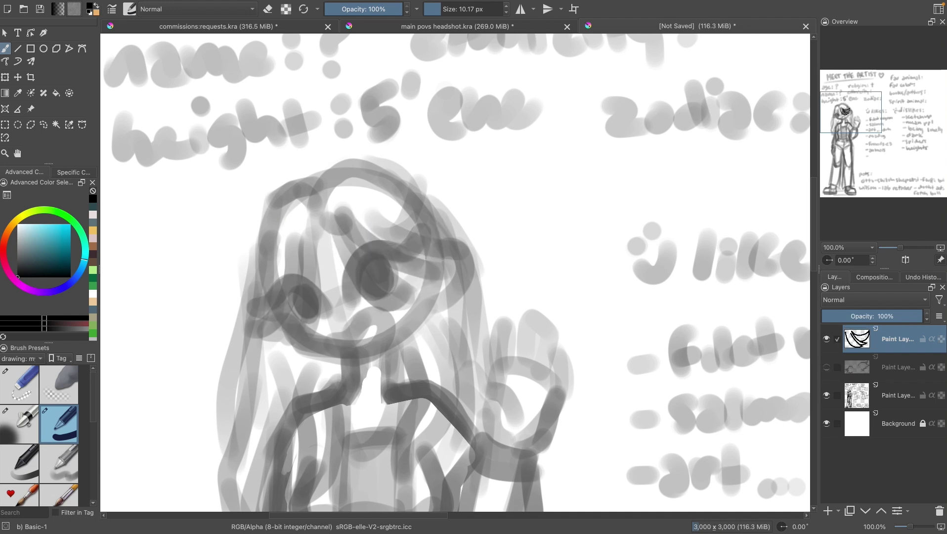
{"action": "left_click_drag", "start_coordinate": [332, 219], "coordinate": [416, 295]}
{"action": "mouse_move", "coordinate": [355, 218]}
{"action": "left_mouse_down"}
{"action": "mouse_move", "coordinate": [414, 267]}
{"action": "mouse_move", "coordinate": [409, 287]}
{"action": "left_mouse_up"}
{"action": "left_click_drag", "start_coordinate": [374, 226], "coordinate": [429, 265]}
{"action": "left_click_drag", "start_coordinate": [375, 255], "coordinate": [412, 291]}
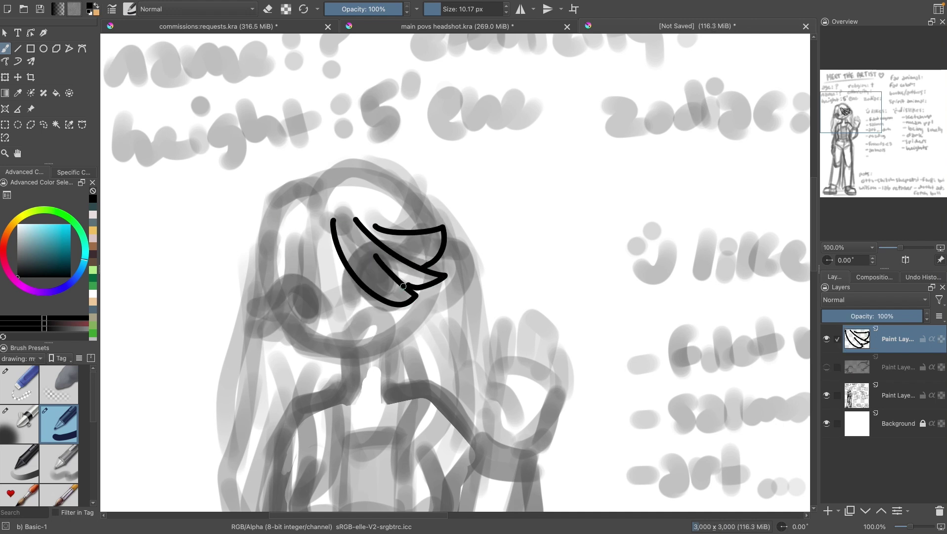
Step: Draw the bang strands over the smaller eye and taper the upper ends of the strands with the eraser
{"action": "mouse_move", "coordinate": [318, 256]}
{"action": "left_mouse_down"}
{"action": "mouse_move", "coordinate": [302, 255]}
{"action": "mouse_move", "coordinate": [253, 304]}
{"action": "left_mouse_up"}
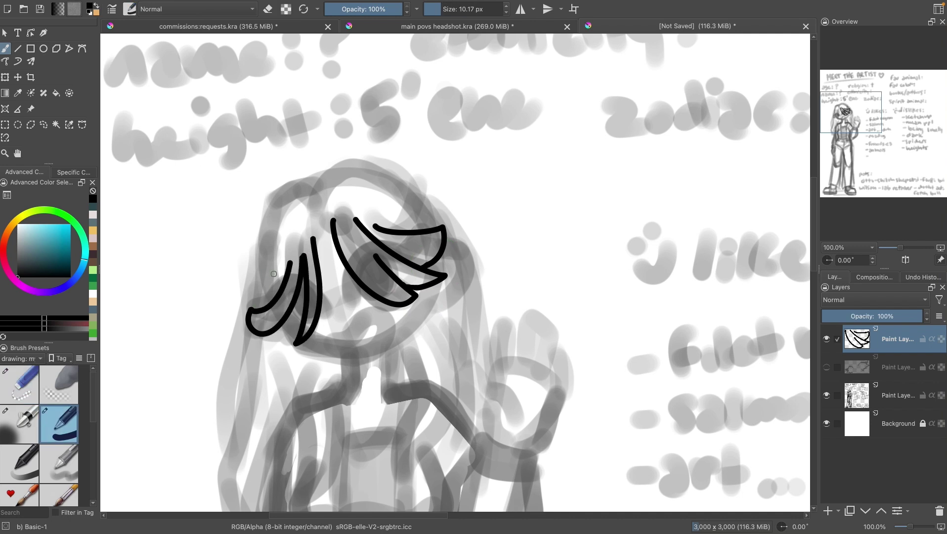
{"action": "left_click_drag", "start_coordinate": [276, 246], "coordinate": [250, 309]}
{"action": "left_click_drag", "start_coordinate": [277, 246], "coordinate": [284, 267]}
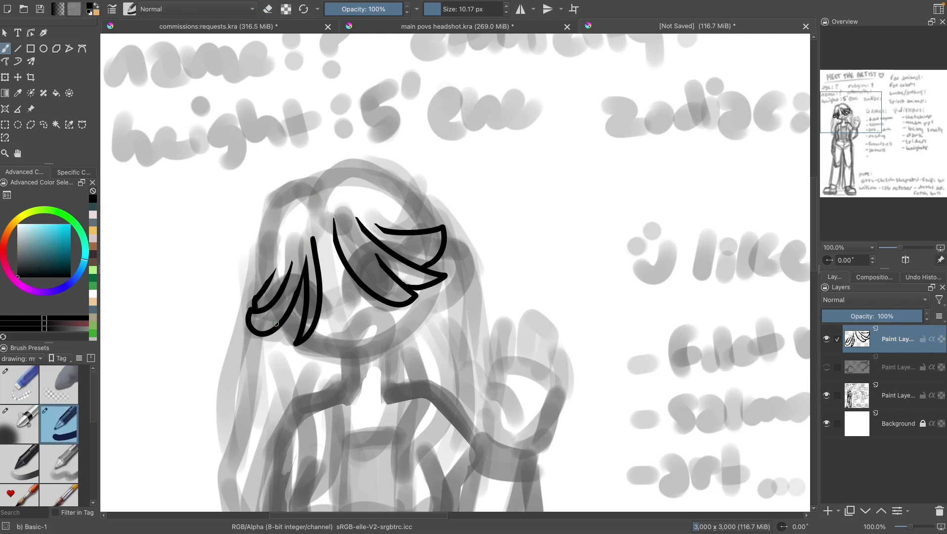
{"action": "key", "text": "ctrl+z"}
{"action": "key", "text": "slash"}
Step: Outline the crown of the hair from the parting, down both sides of the head to the bangs
{"action": "mouse_move", "coordinate": [316, 208]}
{"action": "left_mouse_down"}
{"action": "mouse_move", "coordinate": [356, 171]}
{"action": "mouse_move", "coordinate": [442, 222]}
{"action": "left_mouse_up"}
{"action": "left_click", "coordinate": [910, 527]}
{"action": "key", "text": "1"}
{"action": "left_click_drag", "start_coordinate": [318, 184], "coordinate": [271, 203]}
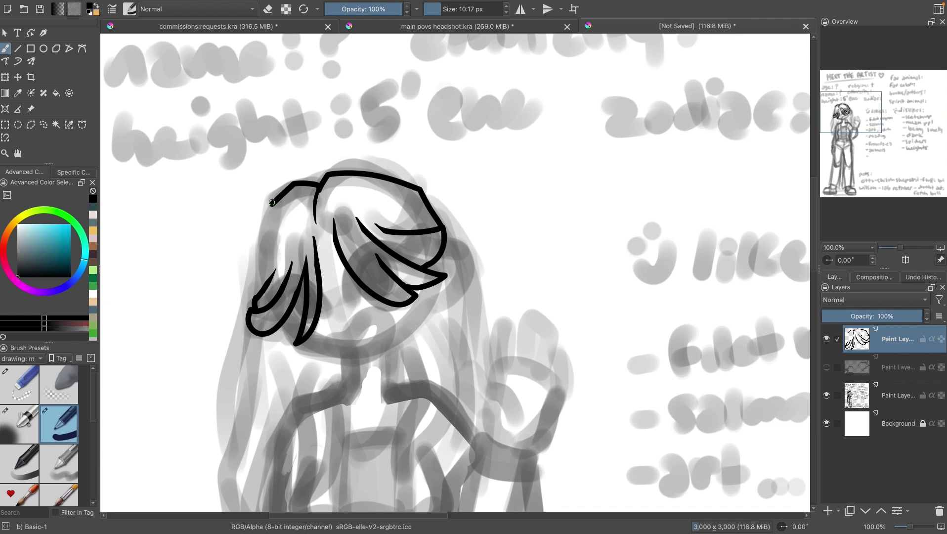
{"action": "left_click_drag", "start_coordinate": [271, 204], "coordinate": [252, 299]}
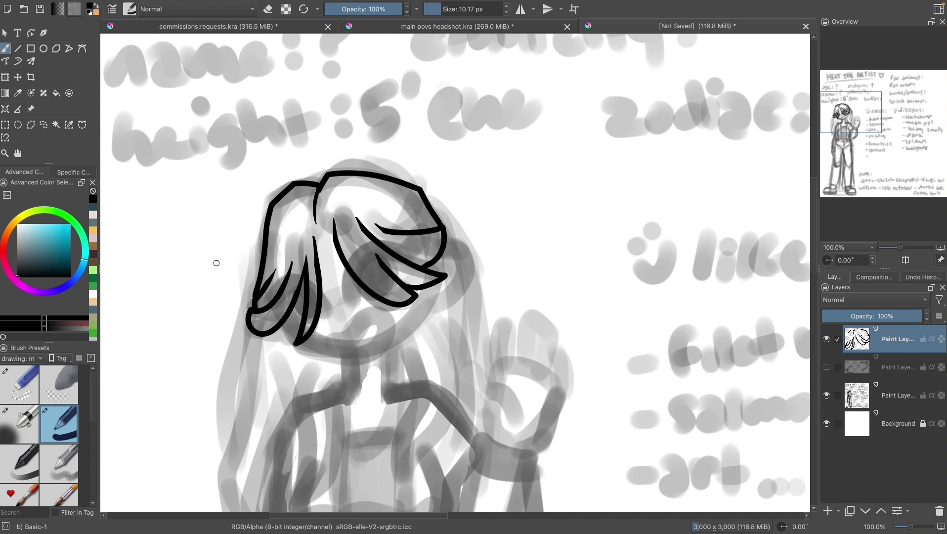
{"action": "key", "text": "ctrl+z"}
{"action": "left_click_drag", "start_coordinate": [270, 204], "coordinate": [252, 299]}
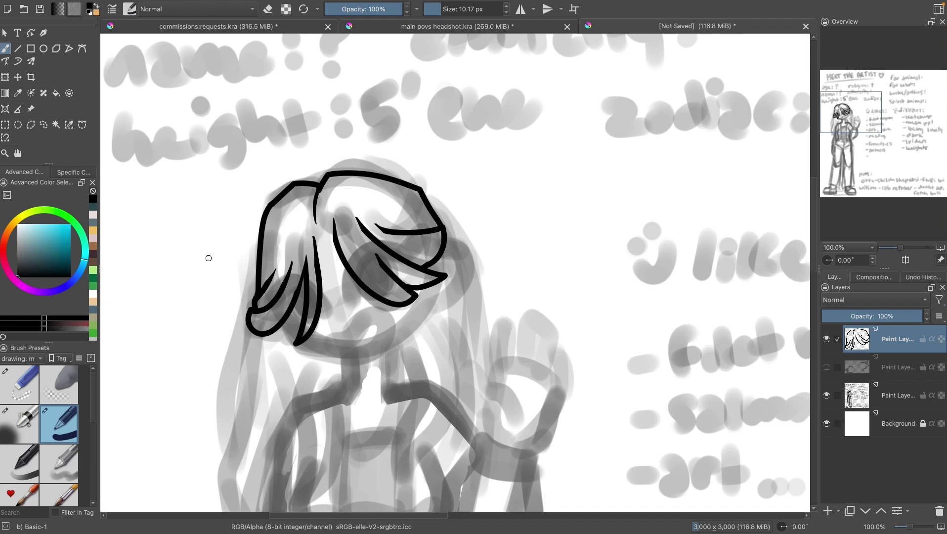
{"action": "key", "text": "ctrl+z"}
{"action": "left_click_drag", "start_coordinate": [271, 205], "coordinate": [253, 296]}
{"action": "key", "text": "ctrl+z"}
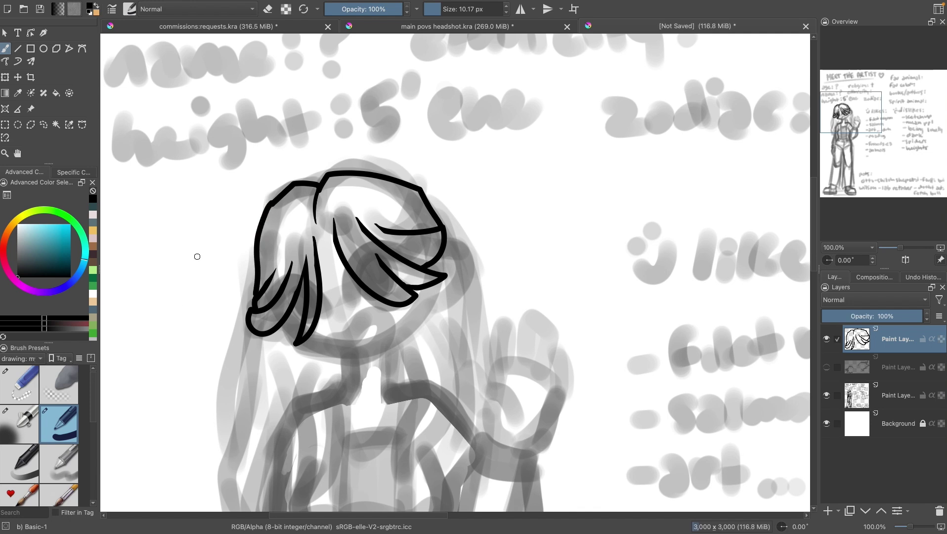
Step: Draw a thin pointed hair lock hanging below the bangs on each side of the face
{"action": "key", "text": "minus"}
{"action": "mouse_move", "coordinate": [448, 247]}
{"action": "left_mouse_down"}
{"action": "mouse_move", "coordinate": [462, 348]}
{"action": "mouse_move", "coordinate": [464, 284]}
{"action": "mouse_move", "coordinate": [445, 348]}
{"action": "left_mouse_up"}
{"action": "key", "text": "ctrl+z"}
{"action": "key", "text": "ctrl+z"}
{"action": "left_click_drag", "start_coordinate": [448, 279], "coordinate": [438, 357]}
{"action": "left_click_drag", "start_coordinate": [334, 310], "coordinate": [341, 370]}
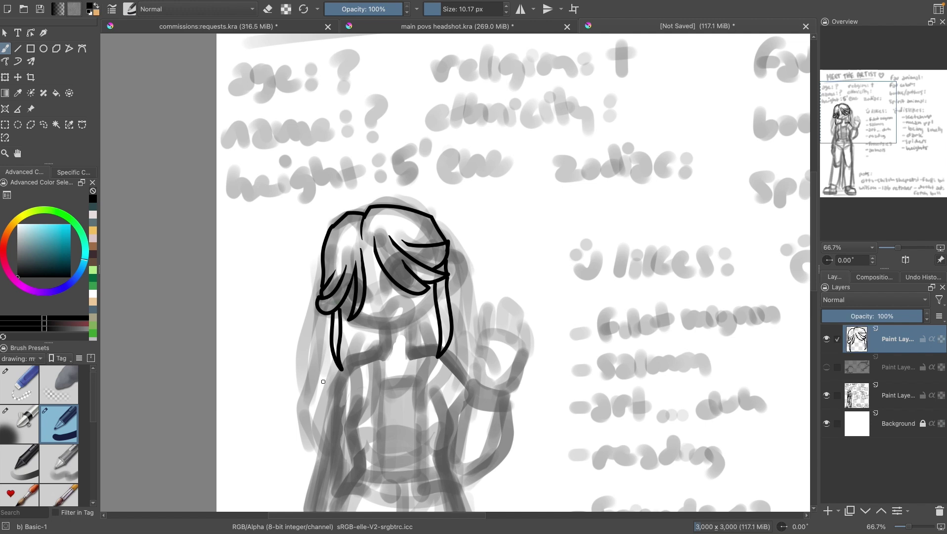
Step: Show the eye layer, erase the bang lines crossing both eyes, and move the hair layer below the eye layer
{"action": "left_click", "coordinate": [826, 366]}
{"action": "left_click", "coordinate": [881, 367]}
{"action": "left_click", "coordinate": [881, 339]}
{"action": "left_click", "coordinate": [19, 383]}
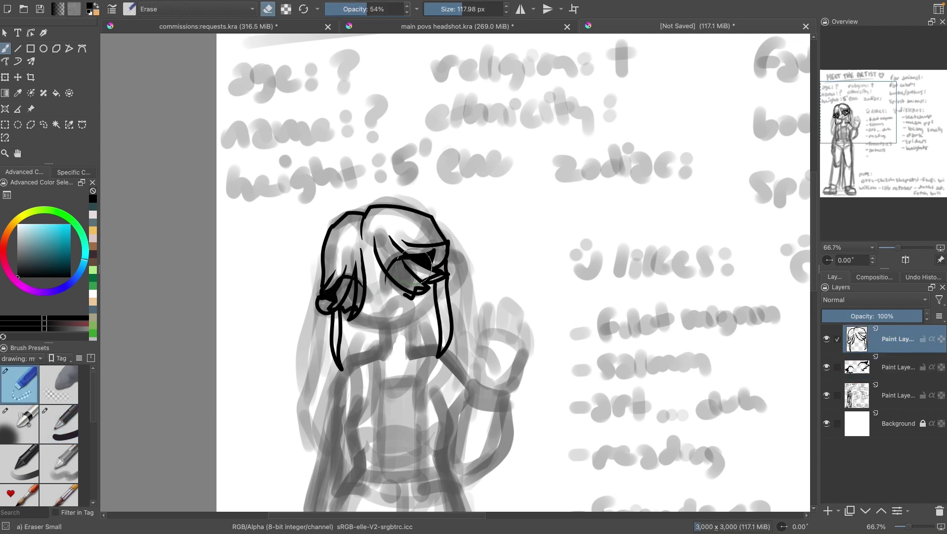
{"action": "left_click_drag", "start_coordinate": [417, 282], "coordinate": [402, 262]}
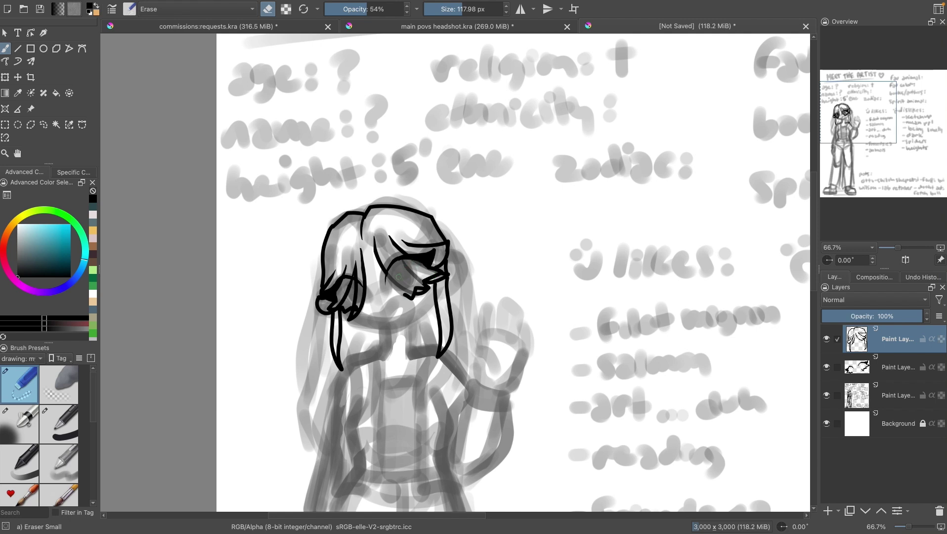
{"action": "key", "text": "ctrl+z"}
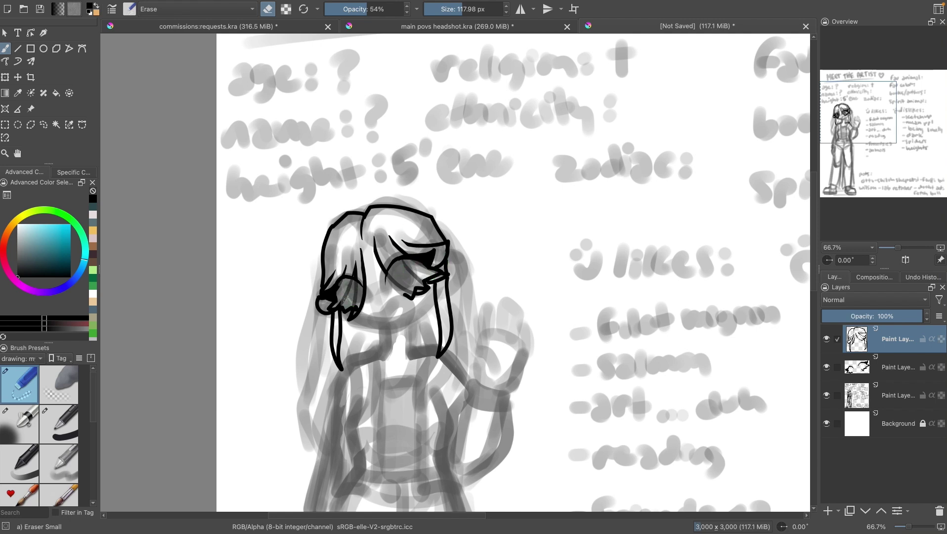
{"action": "left_click", "coordinate": [59, 423]}
{"action": "key", "text": "ctrl+Page_Down"}
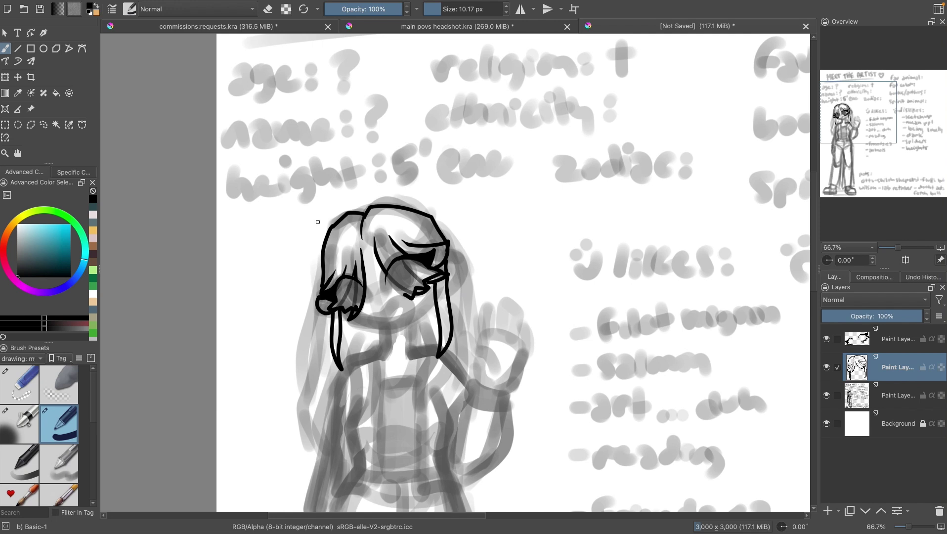
Step: Ink the ear, the long hair strands over the chest, the jawline and the open smiling mouth
{"action": "mouse_move", "coordinate": [449, 250]}
{"action": "left_mouse_down"}
{"action": "mouse_move", "coordinate": [452, 293]}
{"action": "mouse_move", "coordinate": [453, 278]}
{"action": "left_mouse_up"}
{"action": "mouse_move", "coordinate": [456, 351]}
{"action": "left_mouse_down"}
{"action": "mouse_move", "coordinate": [419, 323]}
{"action": "mouse_move", "coordinate": [357, 341]}
{"action": "left_mouse_up"}
{"action": "scroll", "coordinate": [461, 294], "scroll_direction": "down", "scroll_amount": 5}
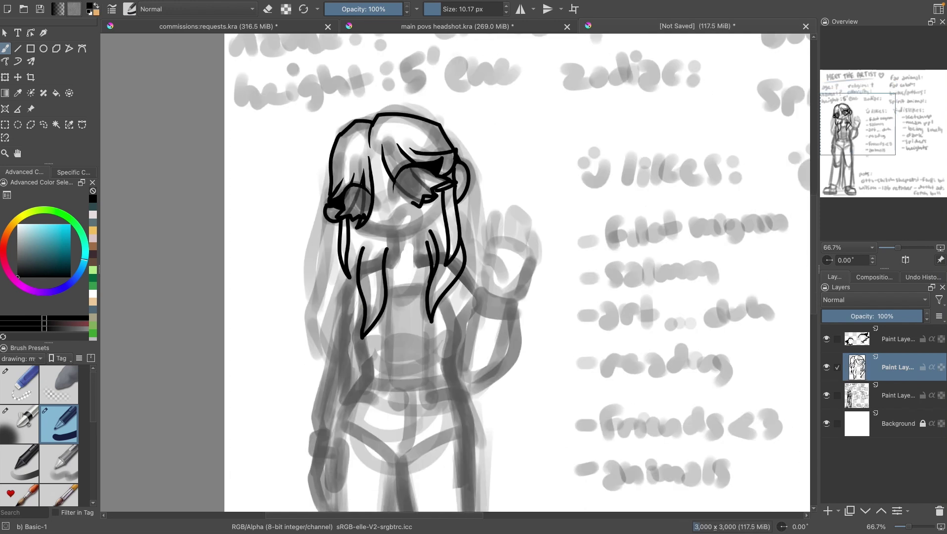
{"action": "left_click_drag", "start_coordinate": [443, 208], "coordinate": [354, 218]}
{"action": "left_click_drag", "start_coordinate": [412, 205], "coordinate": [381, 230]}
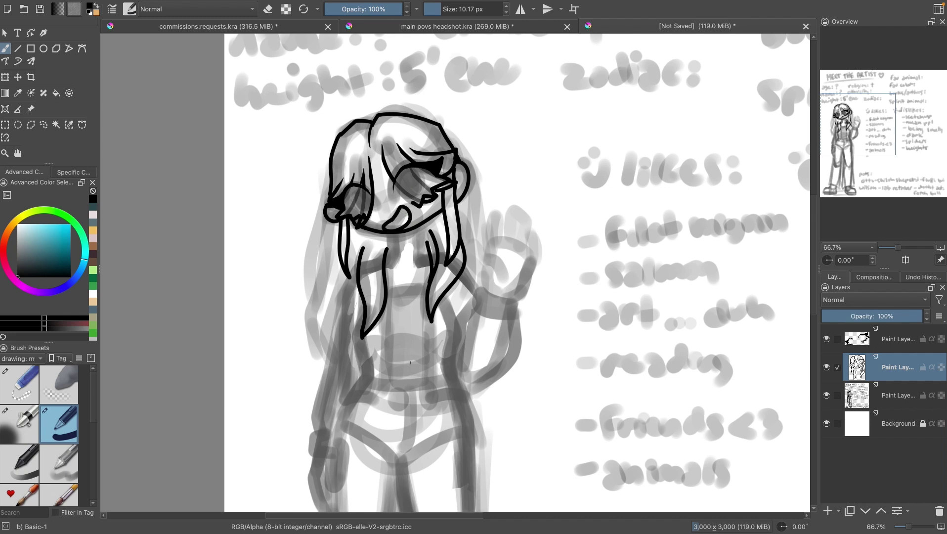
Step: Fill both irises solid black on a new paint layer and place that layer below the hair and face linework
{"action": "key", "text": "Insert"}
{"action": "mouse_move", "coordinate": [411, 170]}
{"action": "left_mouse_down"}
{"action": "mouse_move", "coordinate": [405, 190]}
{"action": "mouse_move", "coordinate": [401, 178]}
{"action": "mouse_move", "coordinate": [415, 193]}
{"action": "mouse_move", "coordinate": [401, 179]}
{"action": "mouse_move", "coordinate": [358, 202]}
{"action": "left_mouse_up"}
{"action": "key", "text": "ctrl+z"}
{"action": "left_click", "coordinate": [908, 526]}
{"action": "key", "text": "ctrl+equal"}
{"action": "key", "text": "ctrl+equal"}
{"action": "key", "text": "ctrl+equal"}
{"action": "left_click_drag", "start_coordinate": [870, 367], "coordinate": [826, 397]}
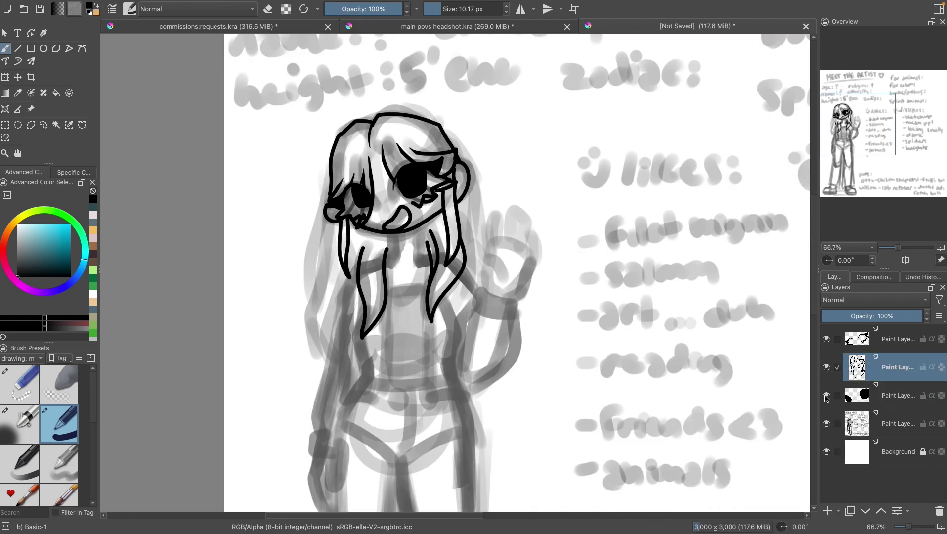
Step: Ink the neck and the jacket half on the waving-arm side, with its front edge, outer side and ribbed hem
{"action": "left_click_drag", "start_coordinate": [855, 126], "coordinate": [856, 138]}
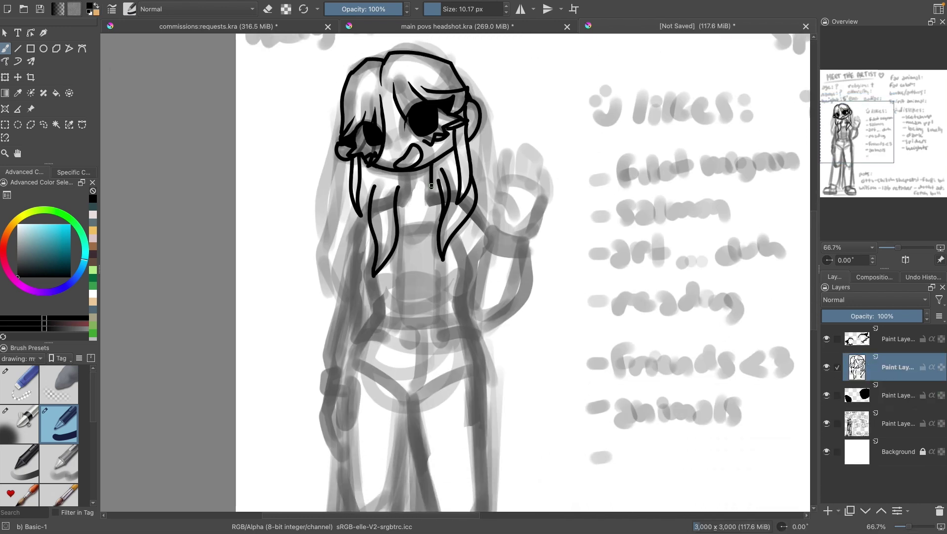
{"action": "mouse_move", "coordinate": [429, 165]}
{"action": "left_mouse_down"}
{"action": "mouse_move", "coordinate": [434, 197]}
{"action": "mouse_move", "coordinate": [398, 198]}
{"action": "mouse_move", "coordinate": [434, 241]}
{"action": "mouse_move", "coordinate": [477, 326]}
{"action": "left_mouse_up"}
{"action": "key", "text": "ctrl+z"}
{"action": "left_click_drag", "start_coordinate": [425, 193], "coordinate": [435, 326]}
{"action": "mouse_move", "coordinate": [470, 283]}
{"action": "left_mouse_down"}
{"action": "mouse_move", "coordinate": [463, 247]}
{"action": "mouse_move", "coordinate": [477, 318]}
{"action": "left_mouse_up"}
{"action": "key", "text": "ctrl+z"}
{"action": "mouse_move", "coordinate": [477, 319]}
{"action": "left_mouse_down"}
{"action": "mouse_move", "coordinate": [448, 348]}
{"action": "mouse_move", "coordinate": [471, 327]}
{"action": "left_mouse_up"}
{"action": "key", "text": "ctrl+z"}
{"action": "left_click_drag", "start_coordinate": [475, 321], "coordinate": [436, 346]}
{"action": "left_click_drag", "start_coordinate": [460, 334], "coordinate": [468, 346]}
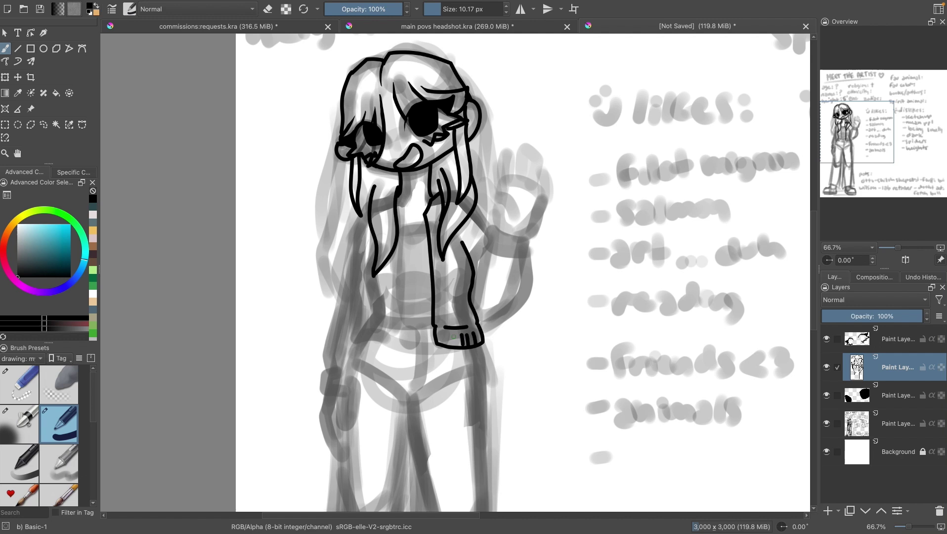
Step: Add the hood drawstrings and ink the other jacket half with its front edge, side and ribbed hem
{"action": "left_click_drag", "start_coordinate": [436, 215], "coordinate": [439, 231]}
{"action": "left_click_drag", "start_coordinate": [436, 251], "coordinate": [443, 300]}
{"action": "left_click_drag", "start_coordinate": [402, 197], "coordinate": [399, 327]}
{"action": "mouse_move", "coordinate": [370, 245]}
{"action": "left_mouse_down"}
{"action": "mouse_move", "coordinate": [364, 320]}
{"action": "mouse_move", "coordinate": [382, 346]}
{"action": "left_mouse_up"}
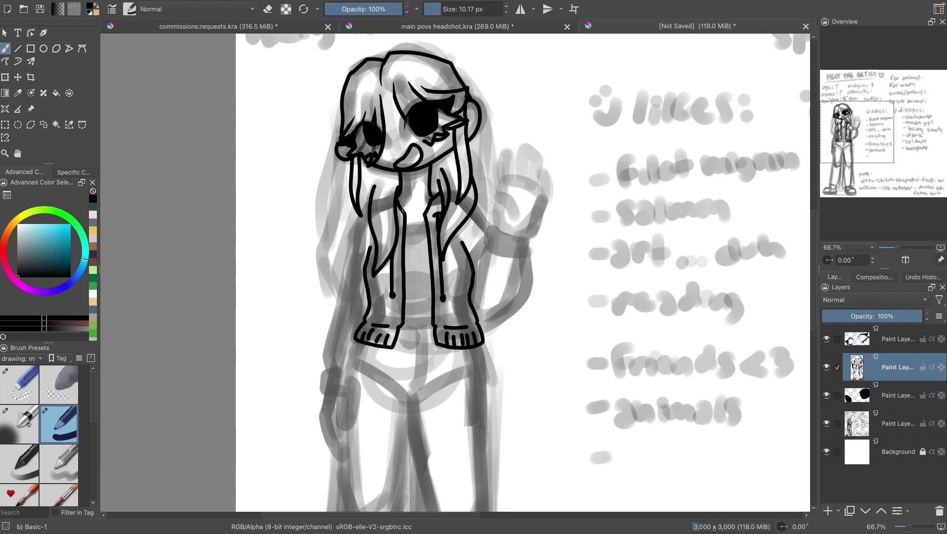
Step: Ink the hanging arm's sleeve and ribbed cuff, the buttoned waistband and the trousers' crotch lines
{"action": "mouse_move", "coordinate": [363, 205]}
{"action": "left_mouse_down"}
{"action": "mouse_move", "coordinate": [341, 295]}
{"action": "mouse_move", "coordinate": [348, 321]}
{"action": "left_mouse_up"}
{"action": "mouse_move", "coordinate": [346, 295]}
{"action": "left_mouse_down"}
{"action": "mouse_move", "coordinate": [325, 390]}
{"action": "mouse_move", "coordinate": [345, 395]}
{"action": "left_mouse_up"}
{"action": "left_click_drag", "start_coordinate": [339, 368], "coordinate": [341, 393]}
{"action": "mouse_move", "coordinate": [426, 318]}
{"action": "left_mouse_down"}
{"action": "mouse_move", "coordinate": [411, 288]}
{"action": "mouse_move", "coordinate": [411, 180]}
{"action": "mouse_move", "coordinate": [389, 187]}
{"action": "left_mouse_up"}
{"action": "mouse_move", "coordinate": [379, 208]}
{"action": "left_mouse_down"}
{"action": "mouse_move", "coordinate": [422, 211]}
{"action": "mouse_move", "coordinate": [397, 193]}
{"action": "left_mouse_up"}
{"action": "mouse_move", "coordinate": [416, 257]}
{"action": "left_mouse_down"}
{"action": "mouse_move", "coordinate": [404, 269]}
{"action": "mouse_move", "coordinate": [376, 261]}
{"action": "left_mouse_up"}
Step: Draw the trouser leg on the waving-arm side with straight flared edges and a frayed wavy hem
{"action": "key", "text": "minus"}
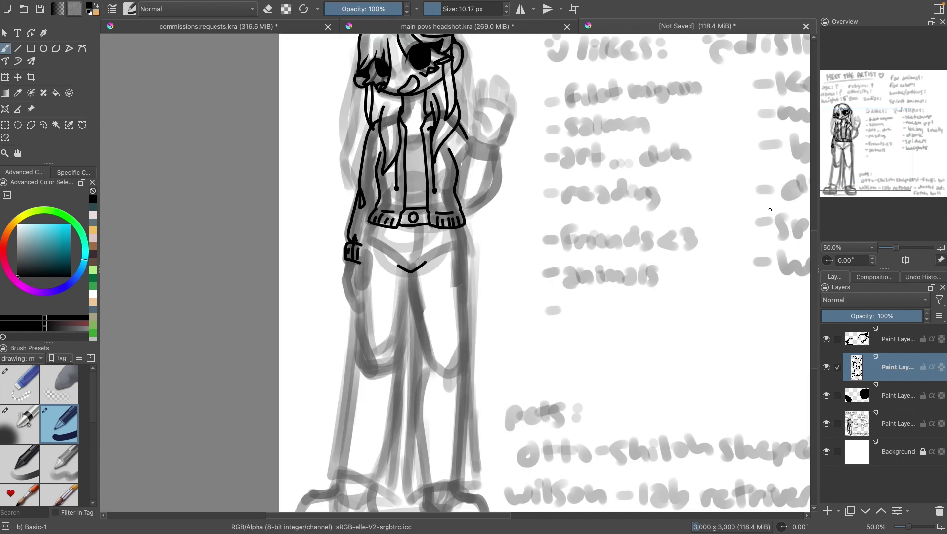
{"action": "left_click_drag", "start_coordinate": [769, 209], "coordinate": [812, 152]}
{"action": "left_click_drag", "start_coordinate": [508, 171], "coordinate": [519, 425]}
{"action": "left_click_drag", "start_coordinate": [453, 215], "coordinate": [453, 438]}
{"action": "left_click_drag", "start_coordinate": [520, 423], "coordinate": [462, 434]}
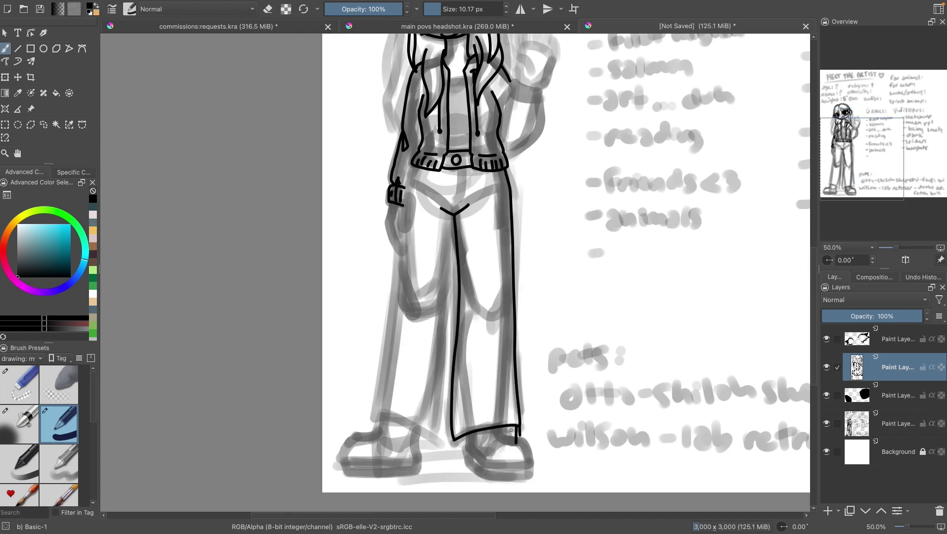
{"action": "key", "text": "ctrl+z"}
{"action": "left_click_drag", "start_coordinate": [520, 425], "coordinate": [481, 433]}
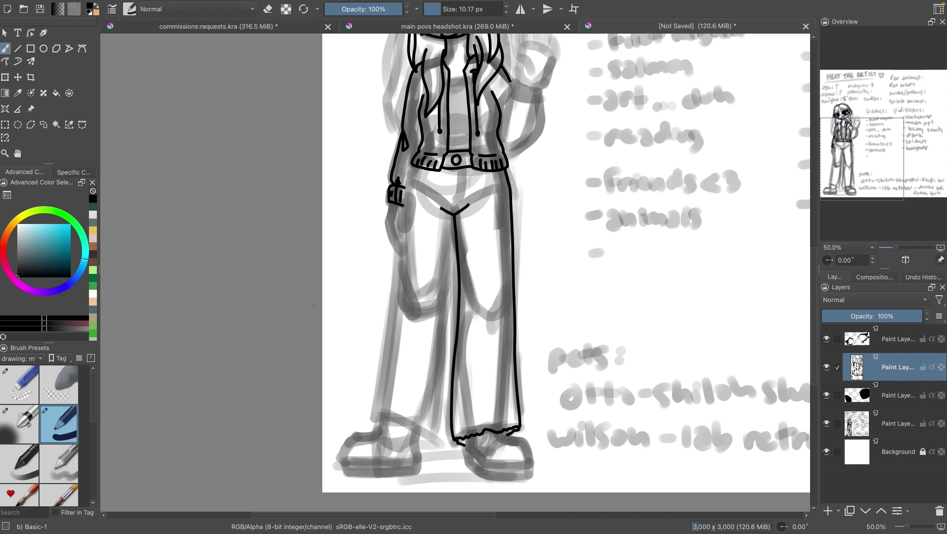
{"action": "key", "text": "e"}
{"action": "key", "text": "e"}
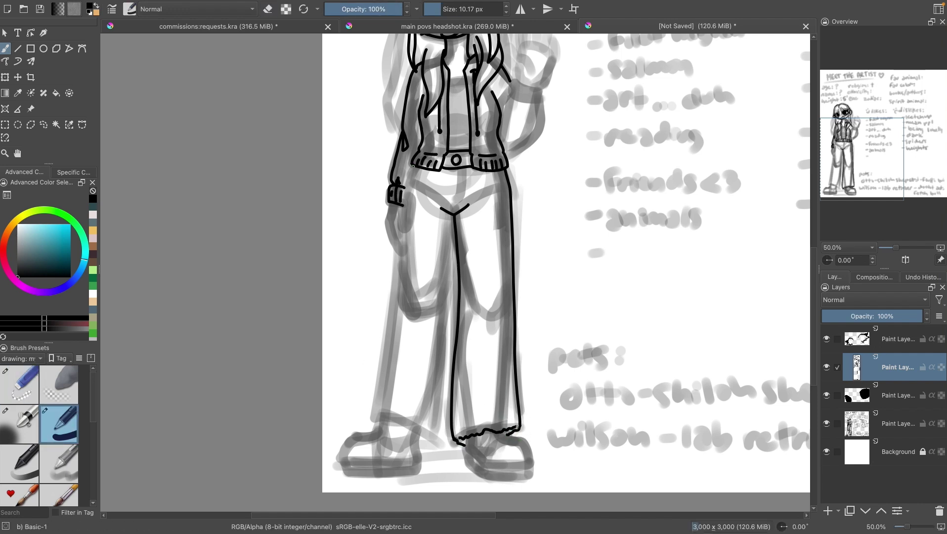
Step: Draw the other trouser leg with its frayed hem and add the rips and folds around the knees
{"action": "mouse_move", "coordinate": [409, 169]}
{"action": "left_mouse_down"}
{"action": "mouse_move", "coordinate": [406, 282]}
{"action": "mouse_move", "coordinate": [379, 416]}
{"action": "mouse_move", "coordinate": [432, 440]}
{"action": "left_mouse_up"}
{"action": "mouse_move", "coordinate": [454, 215]}
{"action": "left_mouse_down"}
{"action": "mouse_move", "coordinate": [441, 355]}
{"action": "mouse_move", "coordinate": [420, 442]}
{"action": "left_mouse_up"}
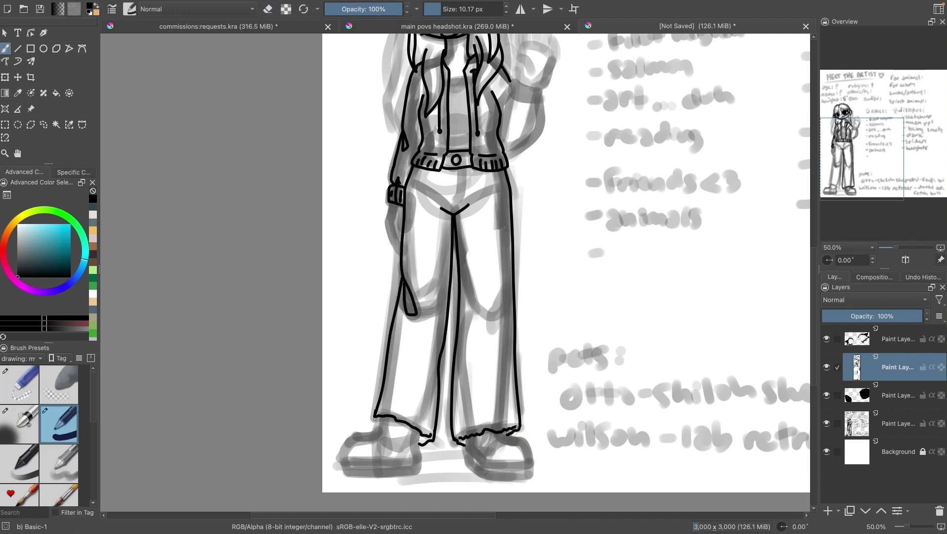
{"action": "left_click_drag", "start_coordinate": [374, 417], "coordinate": [372, 425]}
{"action": "left_click_drag", "start_coordinate": [464, 296], "coordinate": [473, 323]}
{"action": "key", "text": "e"}
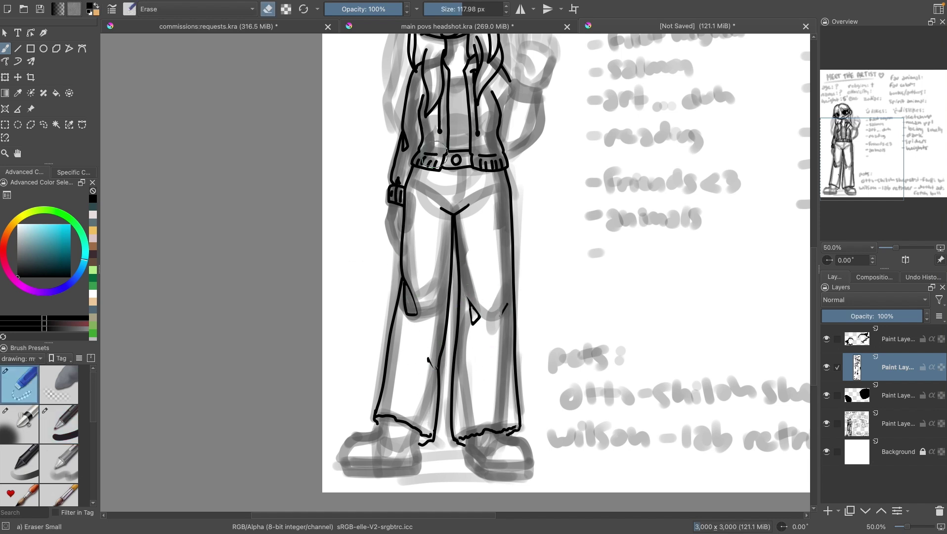
Step: Draw both thick-soled shoes below the trouser hems, including their laces and toe seams
{"action": "key", "text": "e"}
{"action": "mouse_move", "coordinate": [467, 437]}
{"action": "left_mouse_down"}
{"action": "mouse_move", "coordinate": [531, 464]}
{"action": "mouse_move", "coordinate": [493, 433]}
{"action": "left_mouse_up"}
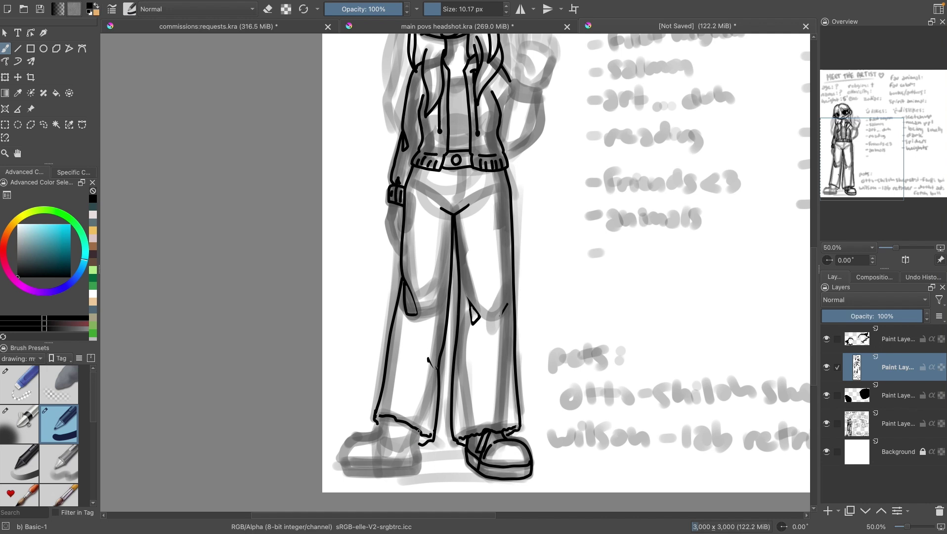
{"action": "left_click_drag", "start_coordinate": [418, 459], "coordinate": [345, 463]}
{"action": "mouse_move", "coordinate": [344, 463]}
{"action": "left_mouse_down"}
{"action": "mouse_move", "coordinate": [343, 445]}
{"action": "mouse_move", "coordinate": [386, 418]}
{"action": "left_mouse_up"}
{"action": "key", "text": "ctrl+z"}
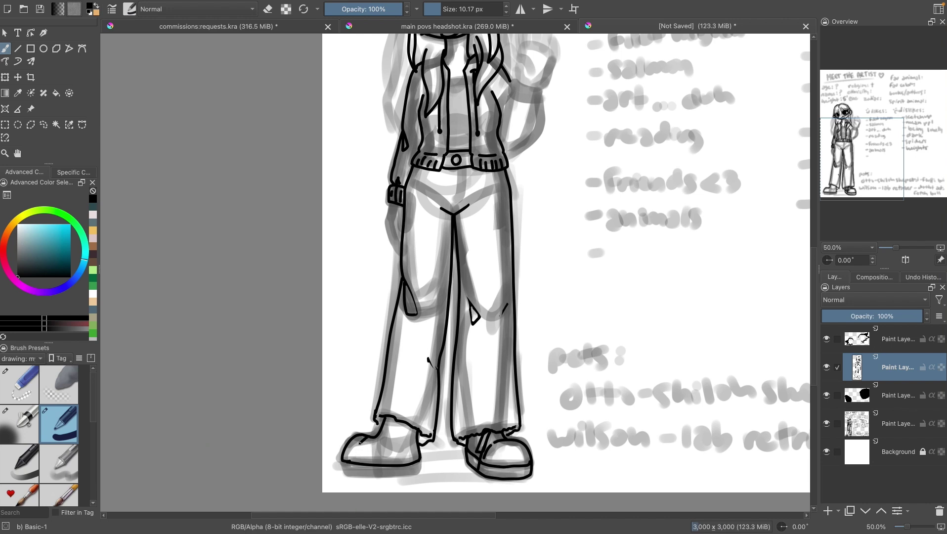
{"action": "key", "text": "ctrl+z"}
{"action": "key", "text": "ctrl+z"}
{"action": "mouse_move", "coordinate": [359, 444]}
{"action": "left_mouse_down"}
{"action": "mouse_move", "coordinate": [355, 457]}
{"action": "mouse_move", "coordinate": [386, 418]}
{"action": "left_mouse_up"}
{"action": "left_click_drag", "start_coordinate": [368, 441], "coordinate": [359, 458]}
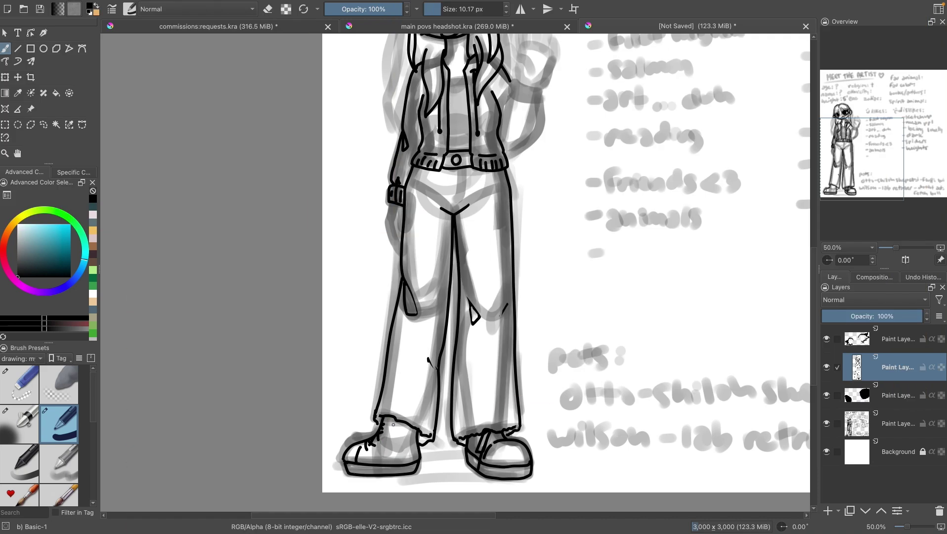
{"action": "left_click_drag", "start_coordinate": [386, 416], "coordinate": [382, 475]}
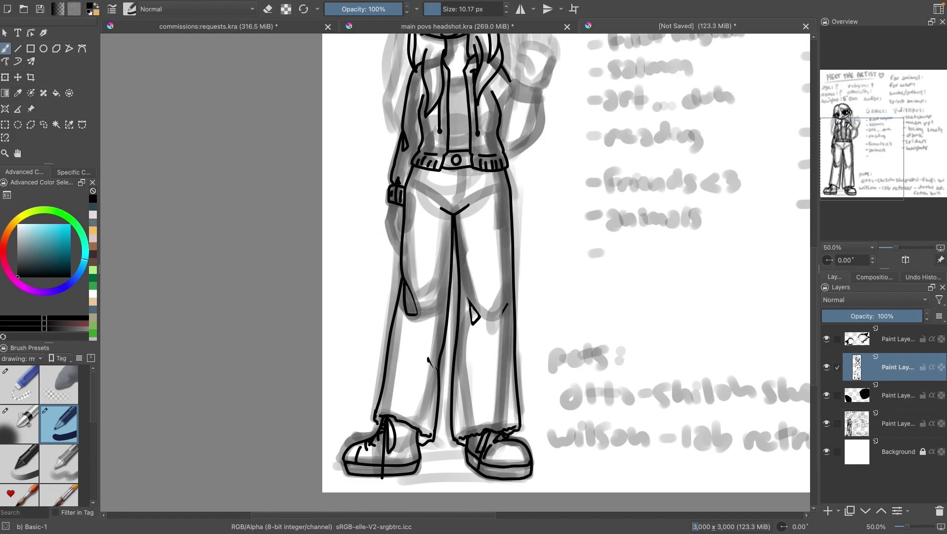
Step: Draw the raised arm's ribbed wrist cuff and the outer curve of its sleeve down to the jacket
{"action": "scroll", "coordinate": [373, 324], "scroll_direction": "down", "scroll_amount": 3}
{"action": "scroll", "coordinate": [486, 259], "scroll_direction": "up", "scroll_amount": 4}
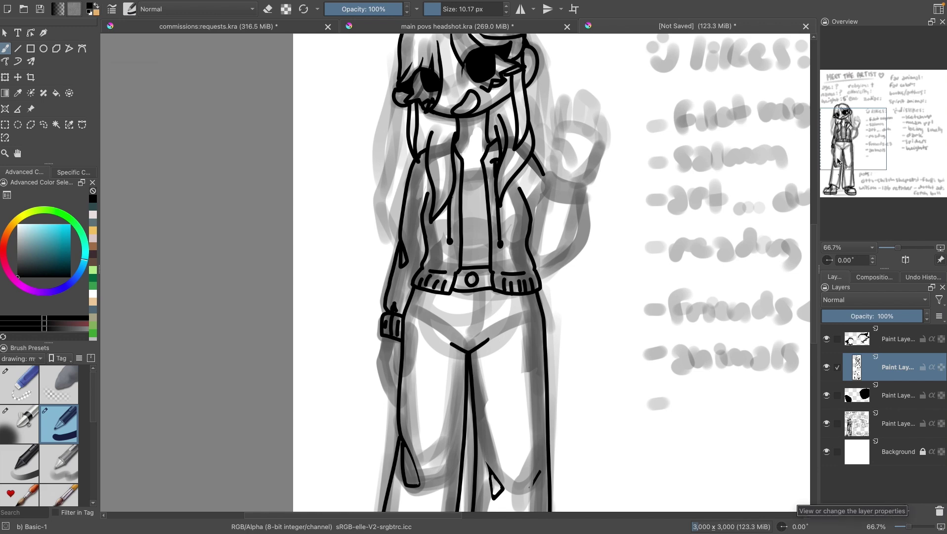
{"action": "scroll", "coordinate": [486, 259], "scroll_direction": "up", "scroll_amount": 2}
{"action": "mouse_move", "coordinate": [547, 246]}
{"action": "left_mouse_down"}
{"action": "mouse_move", "coordinate": [587, 261]}
{"action": "mouse_move", "coordinate": [591, 279]}
{"action": "left_mouse_up"}
{"action": "left_click_drag", "start_coordinate": [585, 263], "coordinate": [585, 275]}
{"action": "left_click_drag", "start_coordinate": [579, 263], "coordinate": [579, 275]}
{"action": "left_click_drag", "start_coordinate": [575, 262], "coordinate": [574, 275]}
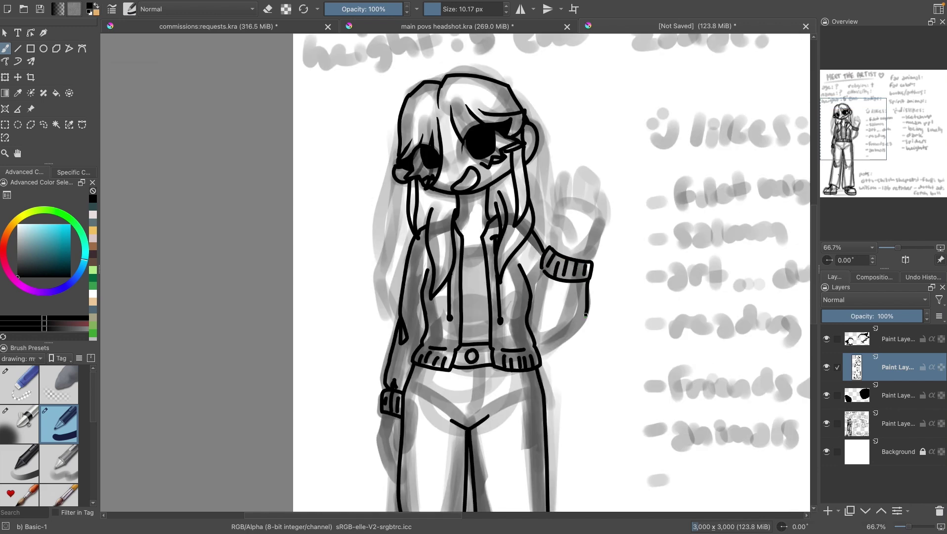
{"action": "left_click_drag", "start_coordinate": [586, 314], "coordinate": [541, 356]}
{"action": "key", "text": "e"}
{"action": "key", "text": "e"}
{"action": "scroll", "coordinate": [593, 118], "scroll_direction": "down", "scroll_amount": 3}
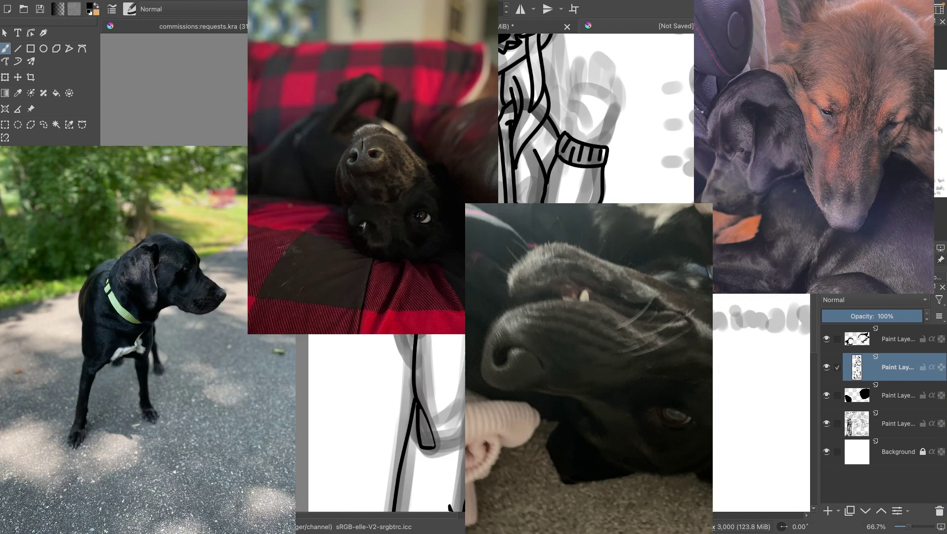
Step: Ink the raised waving hand above the ribbed cuff, with its thumb, fingers and palm crease
{"action": "scroll", "coordinate": [376, 349], "scroll_direction": "up", "scroll_amount": 5}
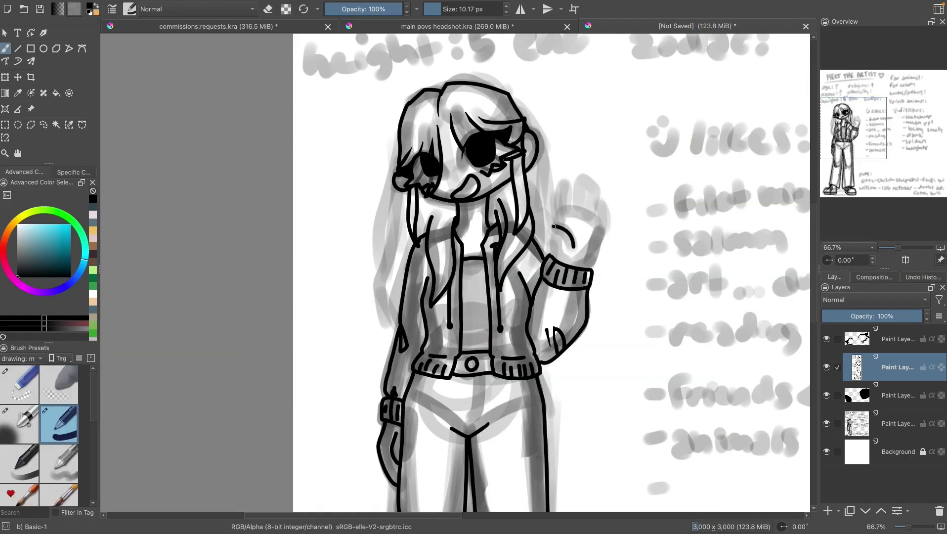
{"action": "mouse_move", "coordinate": [573, 245]}
{"action": "left_mouse_down"}
{"action": "mouse_move", "coordinate": [555, 228]}
{"action": "mouse_move", "coordinate": [553, 253]}
{"action": "left_mouse_up"}
{"action": "key", "text": "ctrl+z"}
{"action": "left_click_drag", "start_coordinate": [556, 209], "coordinate": [568, 179]}
{"action": "mouse_move", "coordinate": [572, 208]}
{"action": "left_mouse_down"}
{"action": "mouse_move", "coordinate": [575, 187]}
{"action": "mouse_move", "coordinate": [580, 197]}
{"action": "left_mouse_up"}
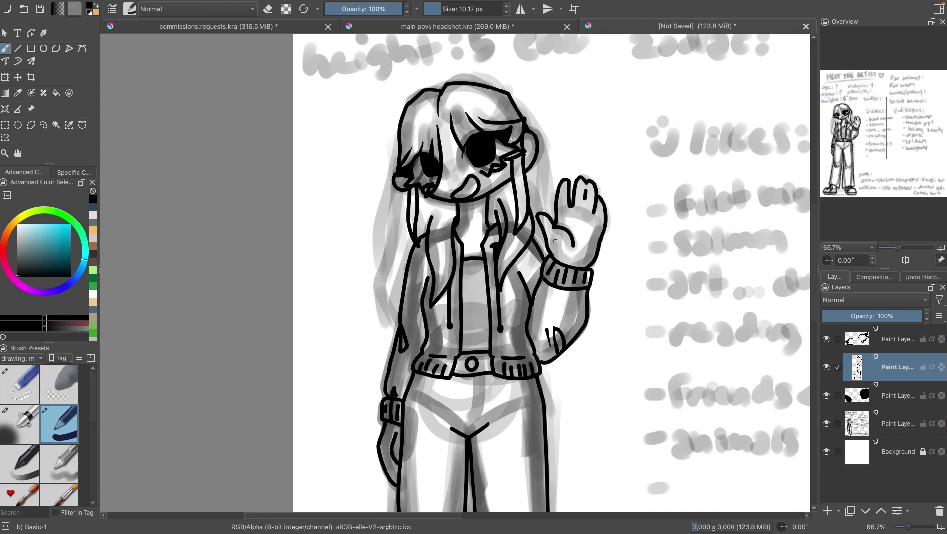
Step: Duplicate the line art layer, hide the original and erase everything except the raised-arm area from the copy
{"action": "key", "text": "ctrl+j"}
{"action": "left_click", "coordinate": [829, 396]}
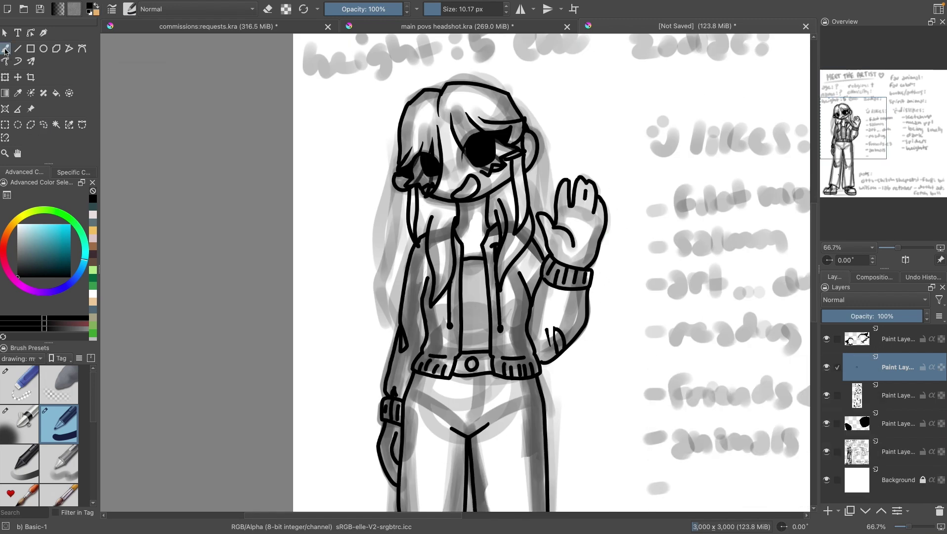
{"action": "key", "text": "minus"}
{"action": "key", "text": "minus"}
{"action": "key", "text": "minus"}
{"action": "left_click_drag", "start_coordinate": [485, 242], "coordinate": [470, 272]}
{"action": "mouse_move", "coordinate": [445, 208]}
{"action": "left_mouse_down"}
{"action": "mouse_move", "coordinate": [435, 355]}
{"action": "mouse_move", "coordinate": [484, 465]}
{"action": "left_mouse_up"}
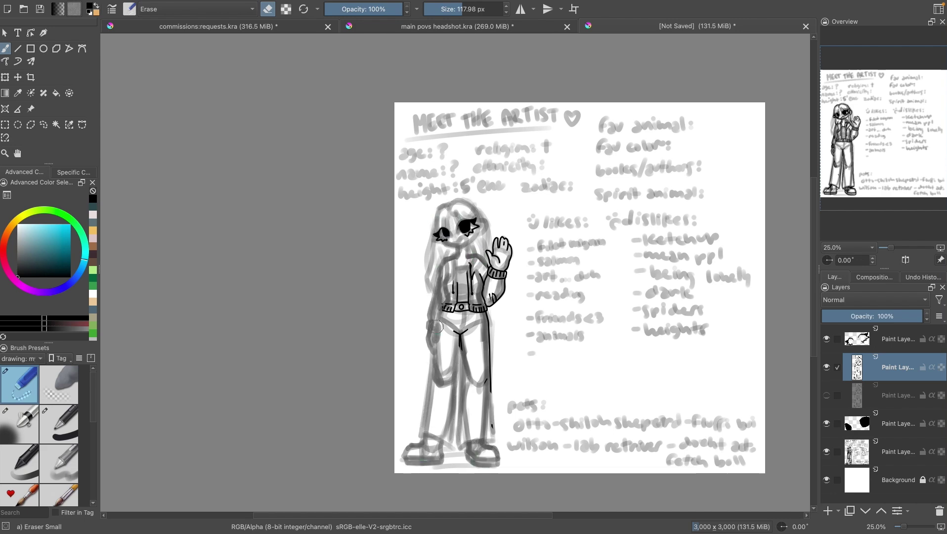
{"action": "mouse_move", "coordinate": [460, 345]}
{"action": "left_mouse_down"}
{"action": "mouse_move", "coordinate": [473, 283]}
{"action": "mouse_move", "coordinate": [509, 261]}
{"action": "mouse_move", "coordinate": [493, 245]}
{"action": "left_mouse_up"}
Step: Show the original line art layer again and transform the isolated raised arm on the copied layer
{"action": "left_click", "coordinate": [889, 395]}
{"action": "left_click", "coordinate": [826, 395]}
{"action": "left_click", "coordinate": [826, 367]}
{"action": "scroll", "coordinate": [492, 245], "scroll_direction": "up", "scroll_amount": 4}
{"action": "key", "text": "slash"}
{"action": "key", "text": "t"}
{"action": "key", "text": "Page_Up"}
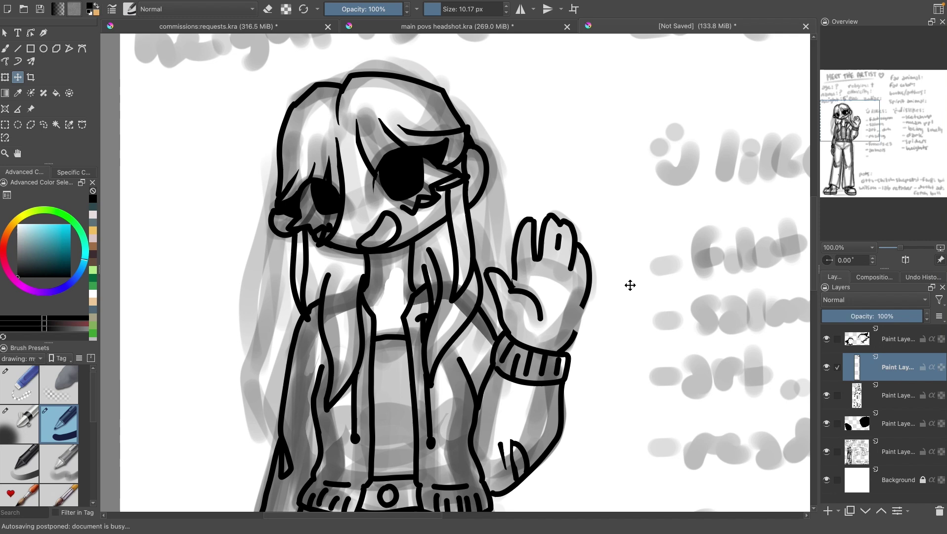
{"action": "key", "text": "ctrl+t"}
{"action": "scroll", "coordinate": [498, 340], "scroll_direction": "down", "scroll_amount": 5}
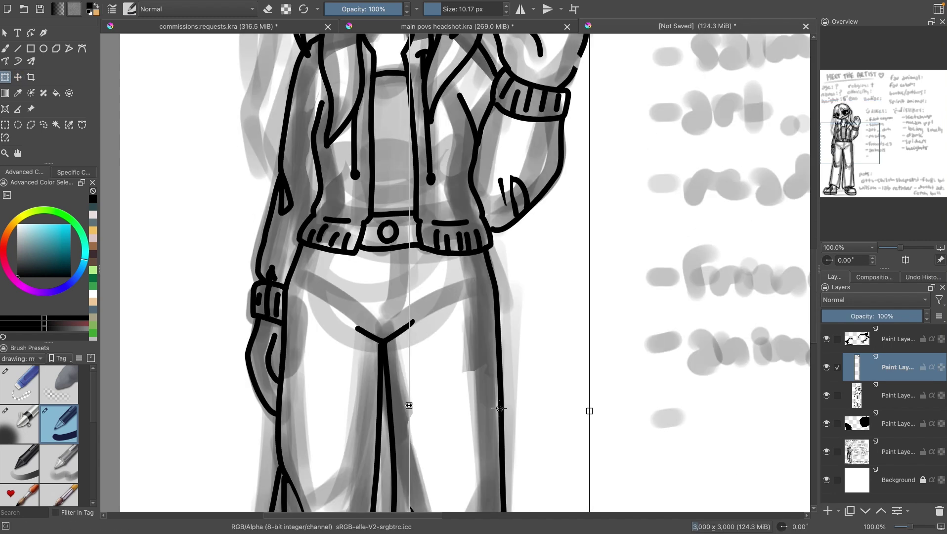
{"action": "scroll", "coordinate": [497, 340], "scroll_direction": "down", "scroll_amount": 3}
{"action": "key", "text": "Return"}
Step: Merge the separated arm layer down into the main line art layer
{"action": "key", "text": "Page_Down"}
{"action": "key", "text": "b"}
{"action": "key", "text": "1"}
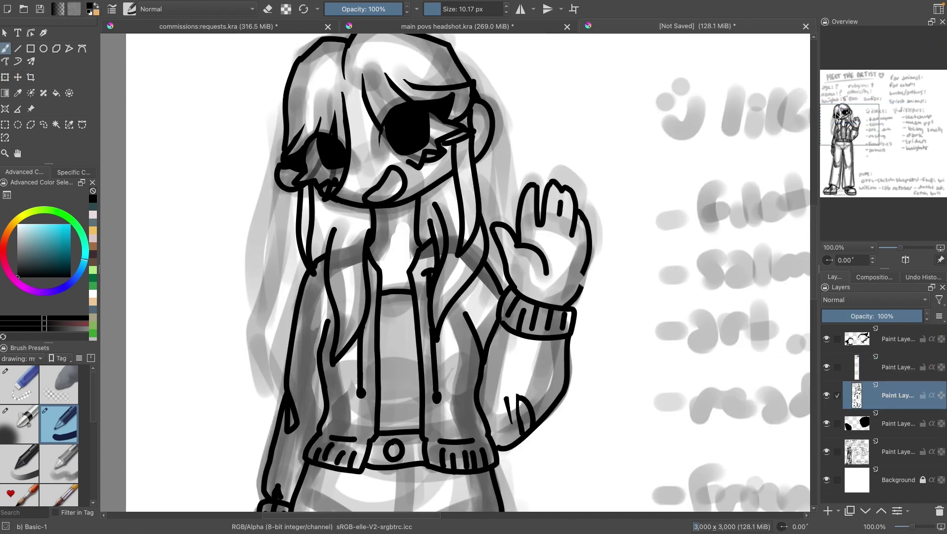
{"action": "key", "text": "Page_Up"}
{"action": "key", "text": "ctrl+e"}
Step: Ink the long outer hair locks on both sides of the head and the curved fly seam on the trousers
{"action": "key", "text": "minus"}
{"action": "key", "text": "minus"}
{"action": "key", "text": "minus"}
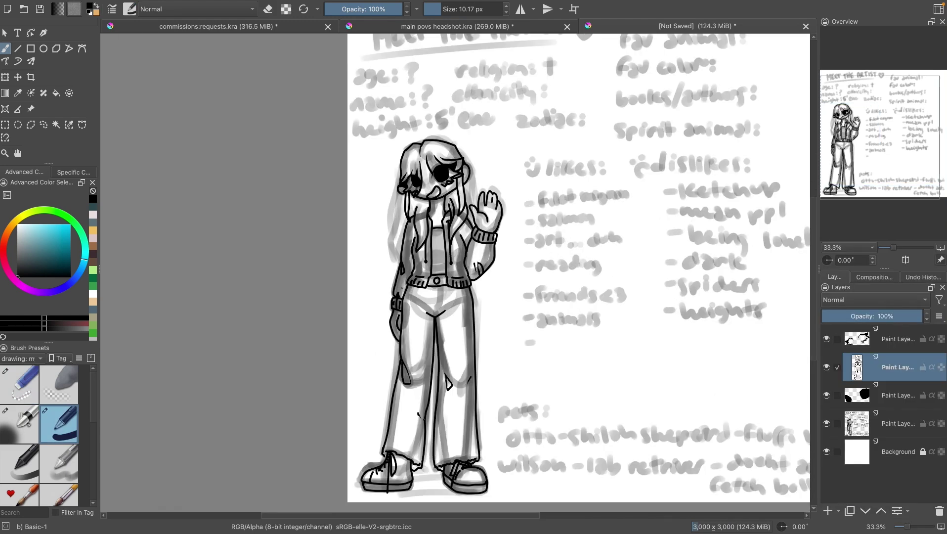
{"action": "key", "text": "plus"}
{"action": "key", "text": "plus"}
{"action": "key", "text": "ctrl+z"}
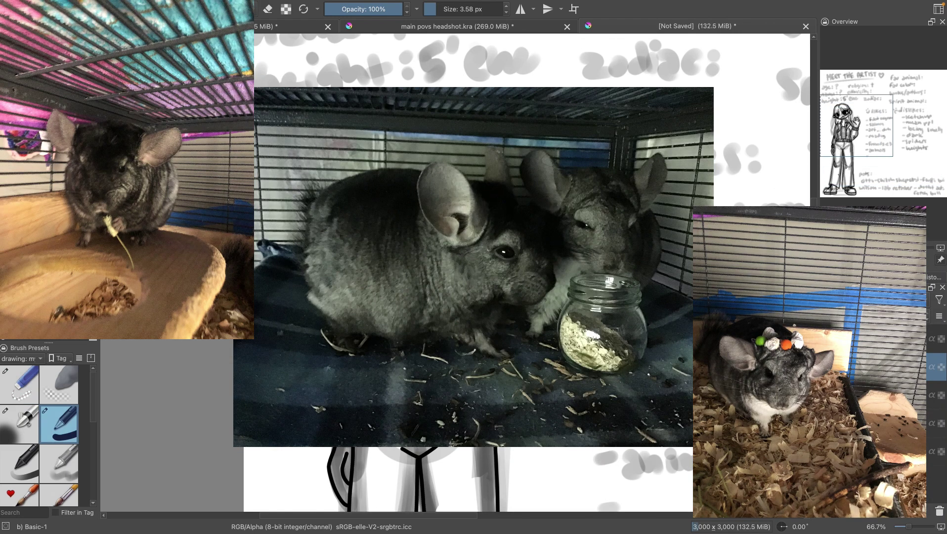
{"action": "scroll", "coordinate": [533, 59], "scroll_direction": "up", "scroll_amount": 2}
{"action": "key", "text": "bracketright"}
{"action": "key", "text": "bracketright"}
{"action": "key", "text": "bracketright"}
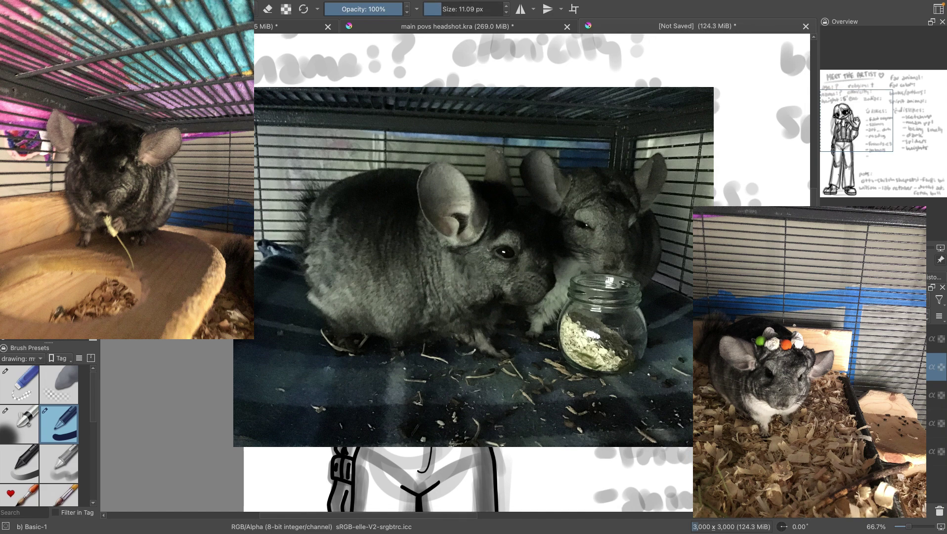
{"action": "key", "text": "slash"}
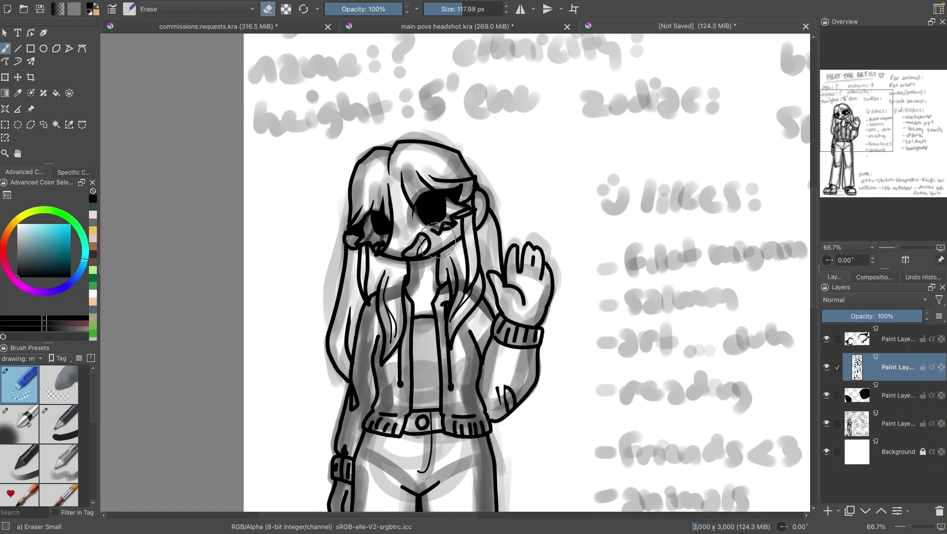
Step: Reduce the inking brush to about 5 px and add thin strands along the parting, bangs and outer hair
{"action": "key", "text": "slash"}
{"action": "key", "text": "bracketleft"}
{"action": "key", "text": "bracketleft"}
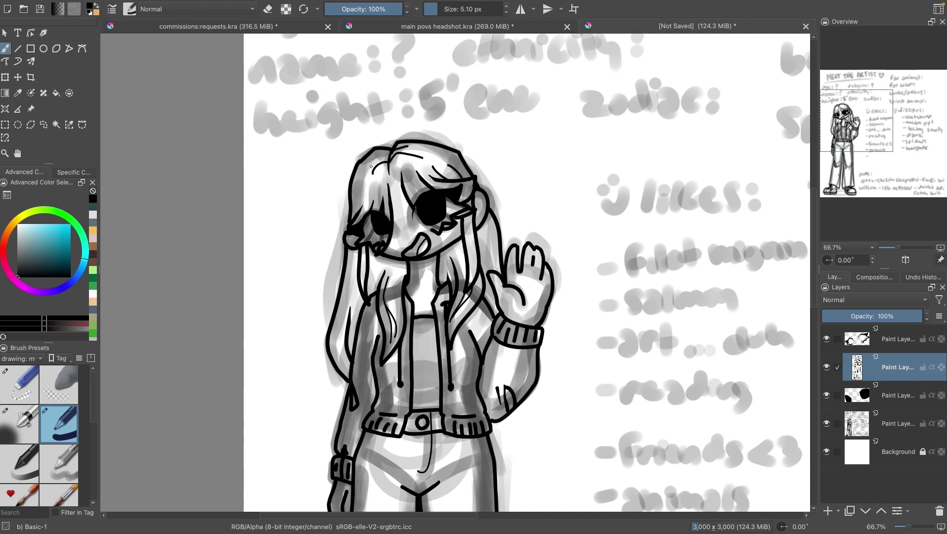
{"action": "key", "text": "slash"}
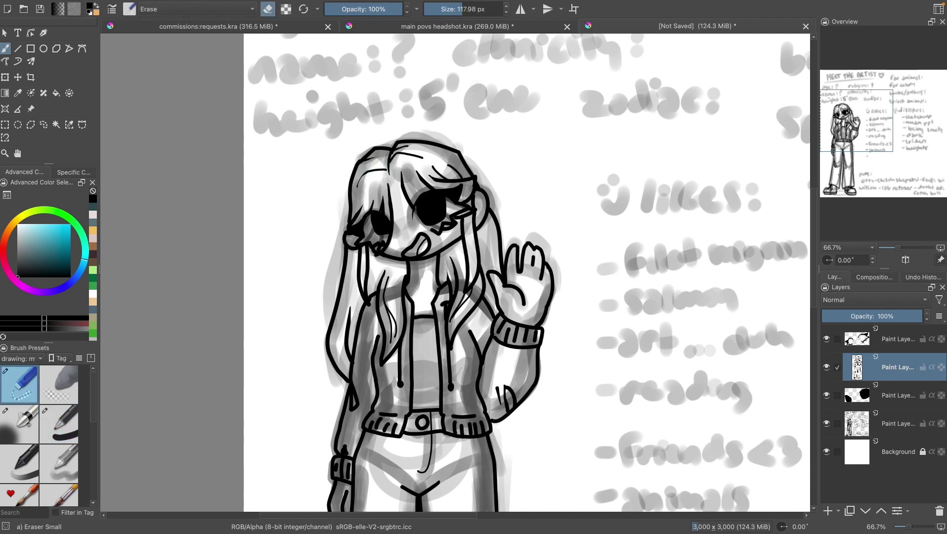
{"action": "key", "text": "slash"}
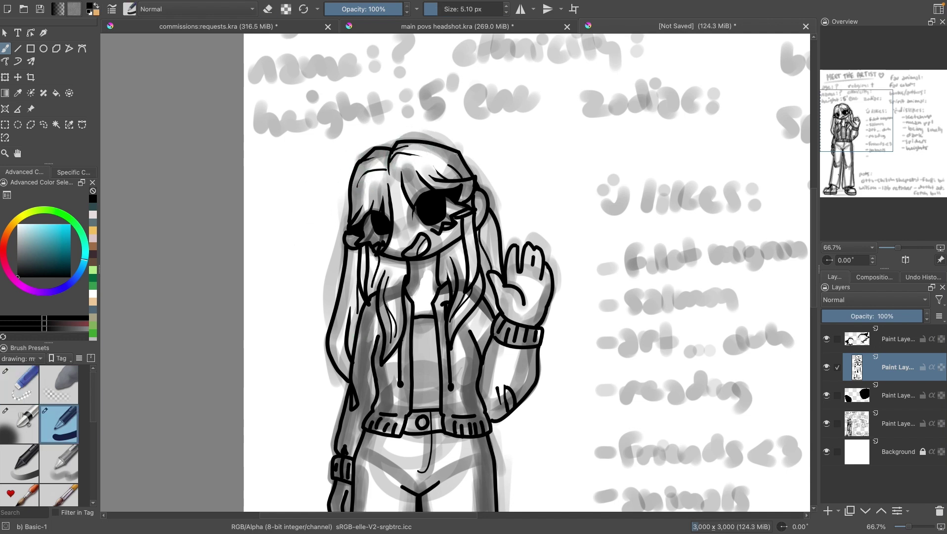
{"action": "left_click_drag", "start_coordinate": [341, 243], "coordinate": [327, 320]}
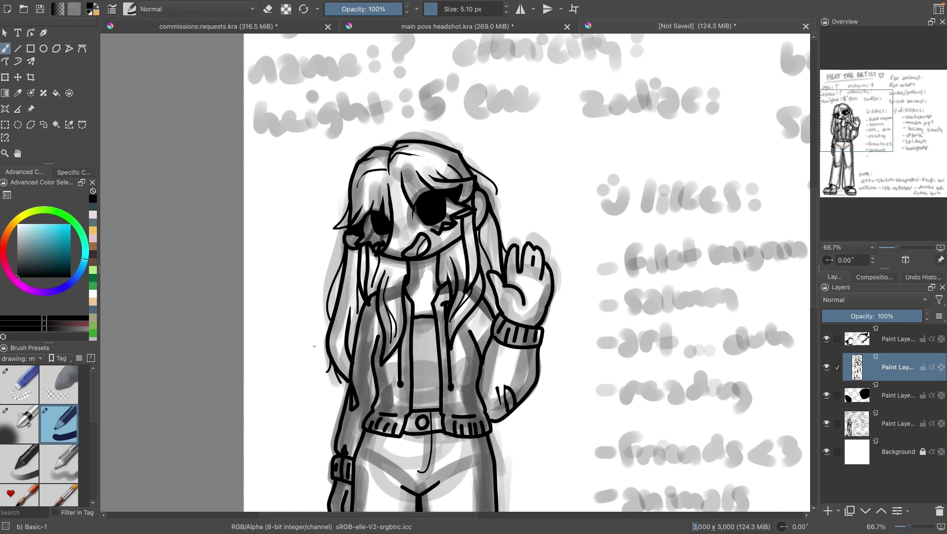
{"action": "scroll", "coordinate": [527, 271], "scroll_direction": "down", "scroll_amount": 5}
{"action": "scroll", "coordinate": [527, 272], "scroll_direction": "up", "scroll_amount": 2}
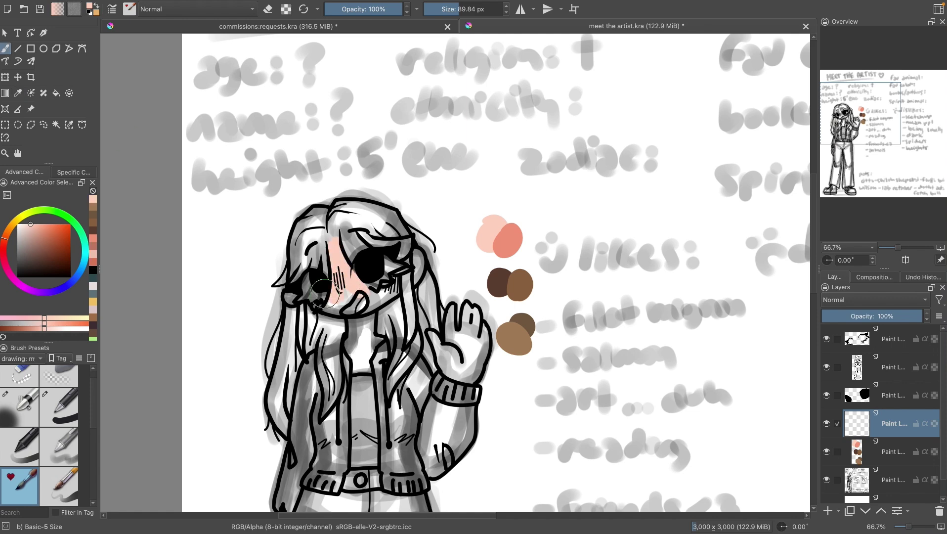
Step: Paint a flat light peach skin tone over the face, neck and raised hand, erasing the overspill
{"action": "mouse_move", "coordinate": [331, 297]}
{"action": "left_mouse_down"}
{"action": "mouse_move", "coordinate": [385, 296]}
{"action": "mouse_move", "coordinate": [345, 369]}
{"action": "left_mouse_up"}
{"action": "left_click_drag", "start_coordinate": [848, 114], "coordinate": [848, 123]}
{"action": "left_click_drag", "start_coordinate": [486, 297], "coordinate": [452, 243]}
{"action": "key", "text": "e"}
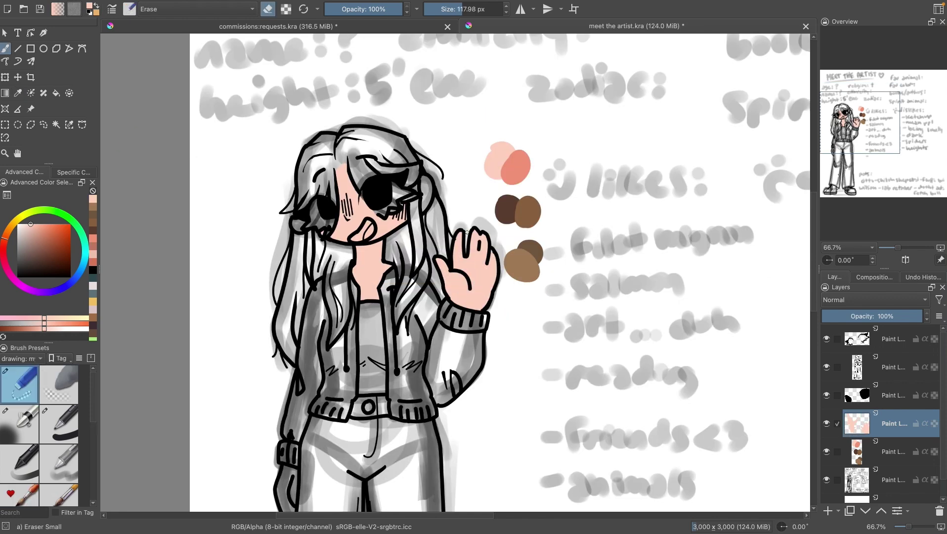
Step: Paint the same light peach skin tone on the lowered hand and the visible ear
{"action": "key", "text": "e"}
{"action": "left_click_drag", "start_coordinate": [292, 474], "coordinate": [294, 499]}
{"action": "left_click_drag", "start_coordinate": [597, 263], "coordinate": [637, 217]}
{"action": "left_click_drag", "start_coordinate": [323, 472], "coordinate": [320, 436]}
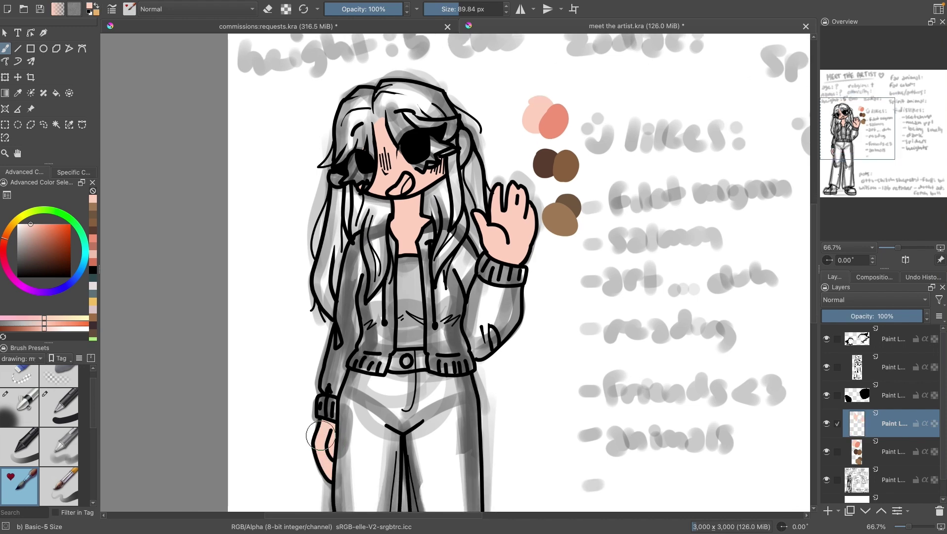
{"action": "left_click_drag", "start_coordinate": [463, 134], "coordinate": [468, 157]}
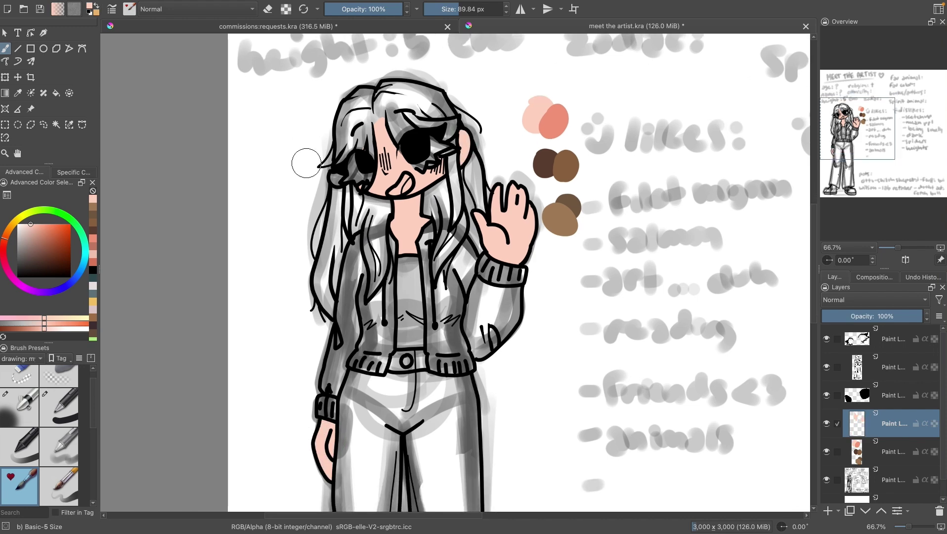
Step: Ink heart-shaped earrings on and below the ear in black on a new layer, using a brush of about 4.5 px
{"action": "key", "text": "Insert"}
{"action": "key", "text": "d"}
{"action": "key", "text": "slash"}
{"action": "scroll", "coordinate": [433, 75], "scroll_direction": "up", "scroll_amount": 3}
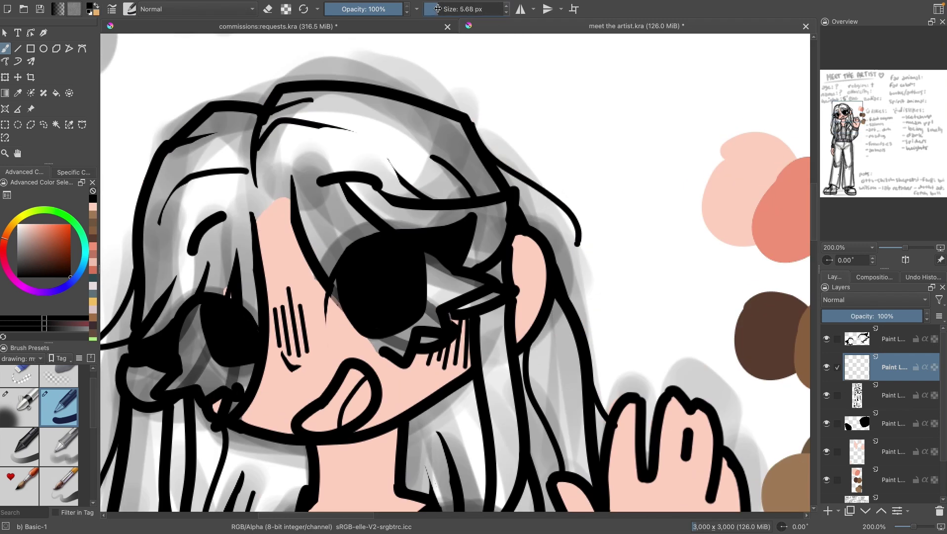
{"action": "mouse_move", "coordinate": [522, 327]}
{"action": "left_mouse_down"}
{"action": "mouse_move", "coordinate": [534, 320]}
{"action": "mouse_move", "coordinate": [527, 185]}
{"action": "mouse_move", "coordinate": [542, 240]}
{"action": "left_mouse_up"}
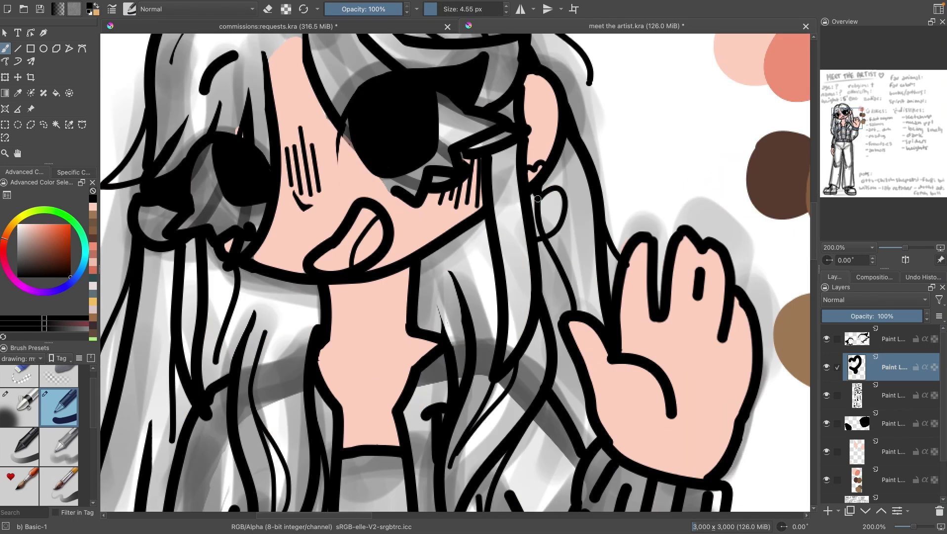
{"action": "left_click_drag", "start_coordinate": [551, 206], "coordinate": [540, 228]}
Step: Erase the hair and ear lines that cross the heart earrings from the main line art layer
{"action": "key", "text": "slash"}
{"action": "key", "text": "Page_Down"}
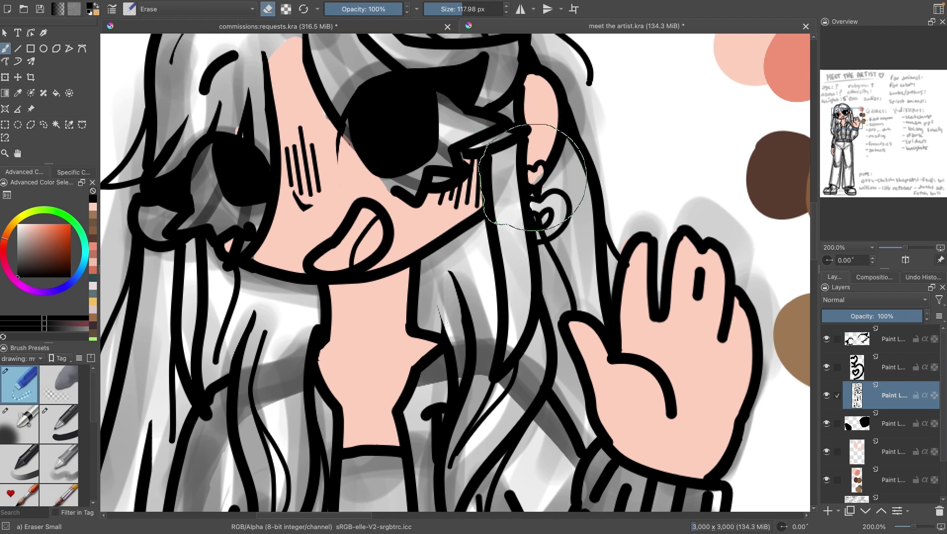
{"action": "key", "text": "slash"}
Step: Lock the skin layer's transparency and airbrush soft coral blush onto the hands, ear and face with a smaller soft brush
{"action": "left_click", "coordinate": [849, 447]}
{"action": "key", "text": "minus"}
{"action": "key", "text": "minus"}
{"action": "key", "text": "minus"}
{"action": "key", "text": "minus"}
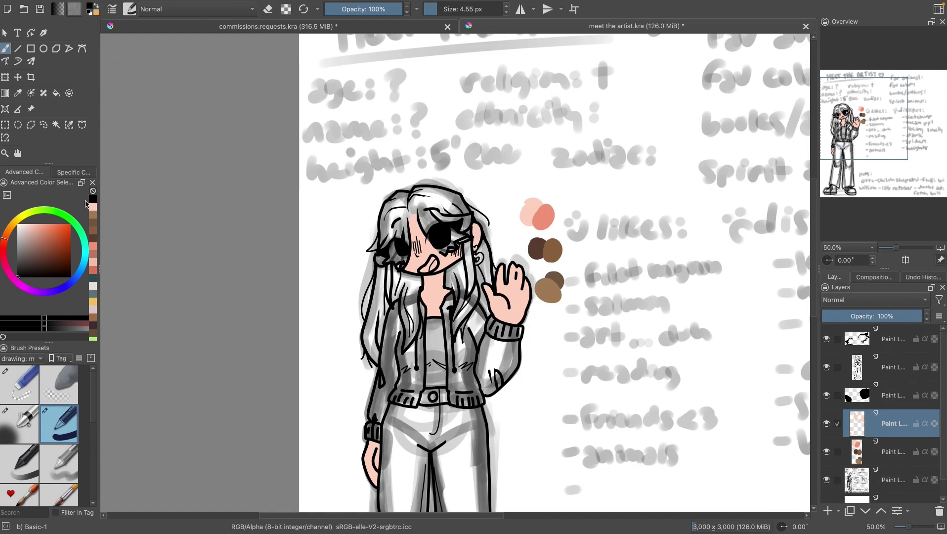
{"action": "key", "text": "slash"}
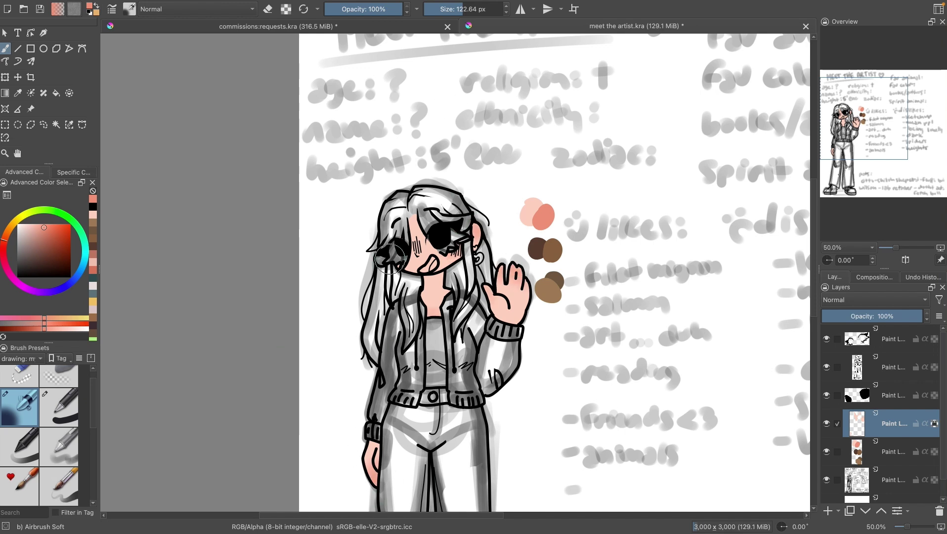
{"action": "key", "text": "bracketleft"}
{"action": "key", "text": "bracketleft"}
{"action": "key", "text": "bracketleft"}
{"action": "key", "text": "bracketleft"}
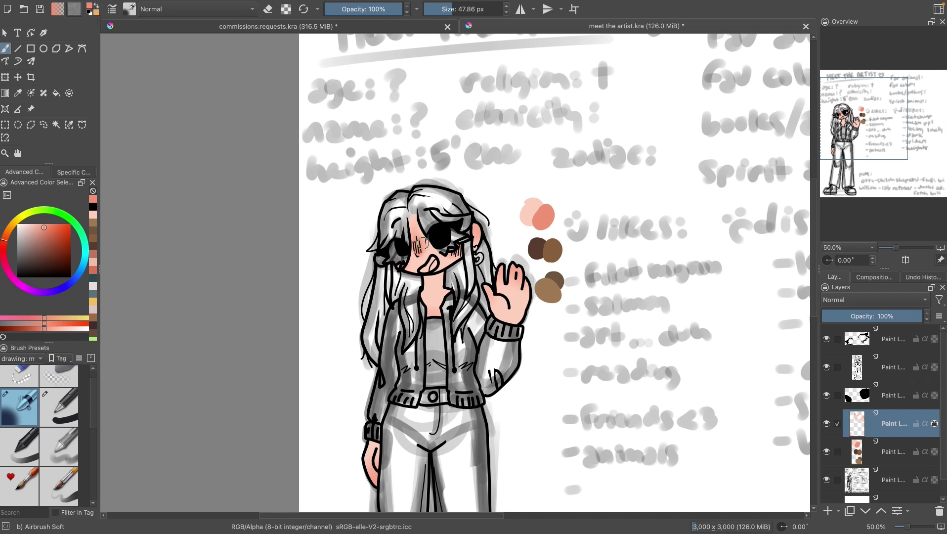
Step: Lock the transparency of the eye layer and airbrush the black irises brown with a lighter, warmer glow
{"action": "left_click", "coordinate": [889, 395]}
{"action": "left_click", "coordinate": [530, 312], "text": "ctrl"}
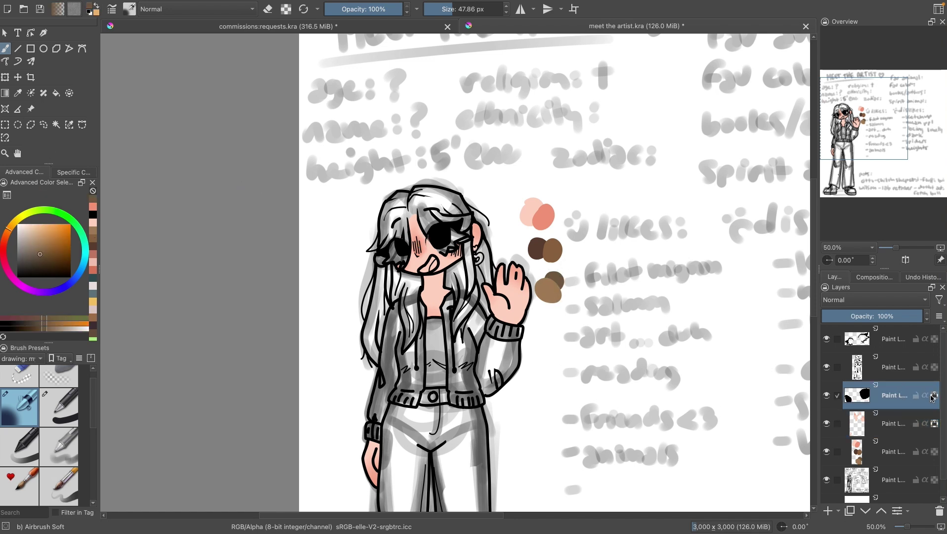
{"action": "left_click_drag", "start_coordinate": [403, 250], "coordinate": [440, 236]}
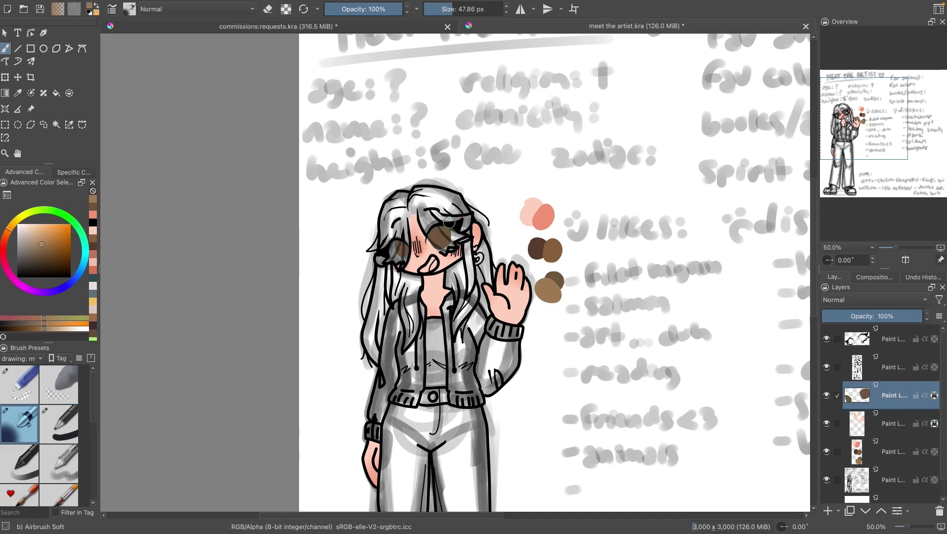
{"action": "left_click", "coordinate": [420, 205], "text": "ctrl"}
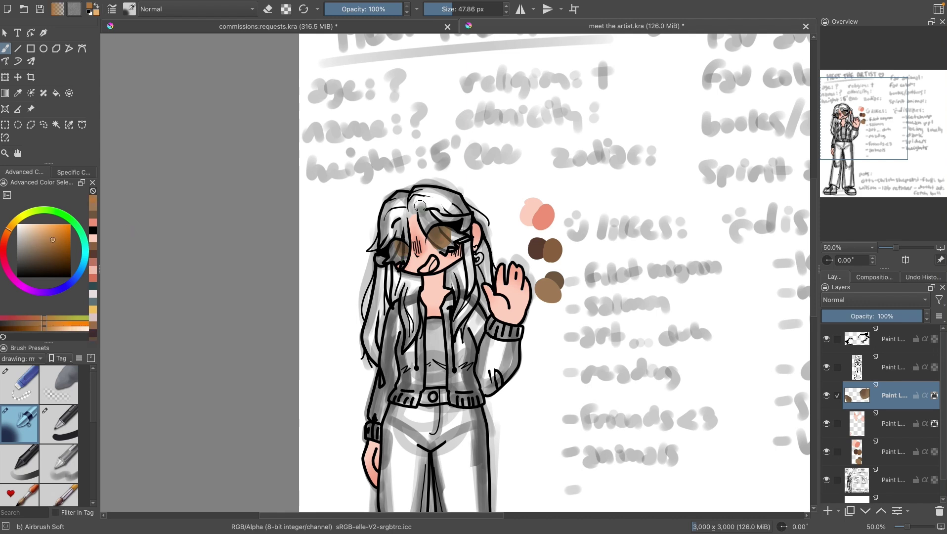
Step: Paint the whites of both eyes solid white on the layer beneath the irises
{"action": "key", "text": "Page_Down"}
{"action": "key", "text": "slash"}
{"action": "left_click", "coordinate": [400, 253], "text": "ctrl"}
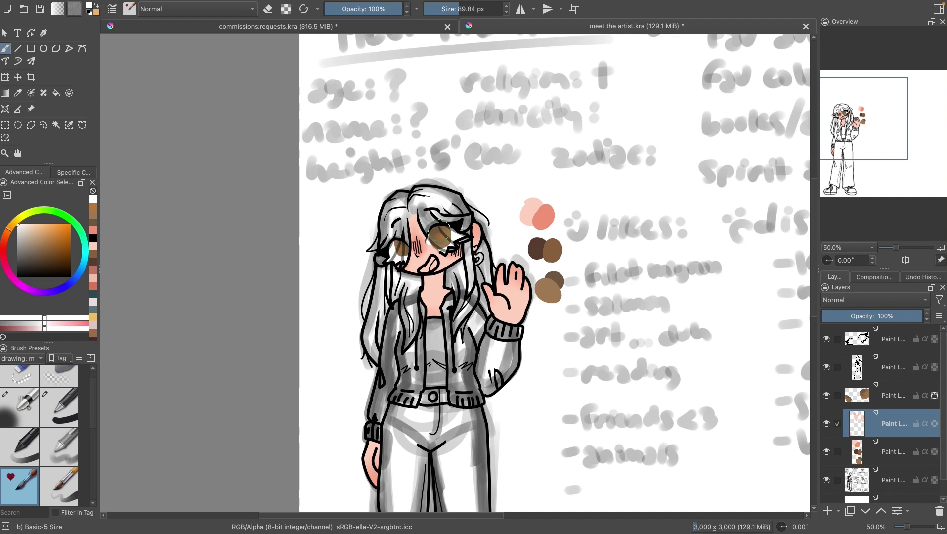
Step: Paint darker orange-coral shadows on the skin below the bangs, under the chin and beside the sleeve cuffs
{"action": "scroll", "coordinate": [490, 226], "scroll_direction": "down", "scroll_amount": 2}
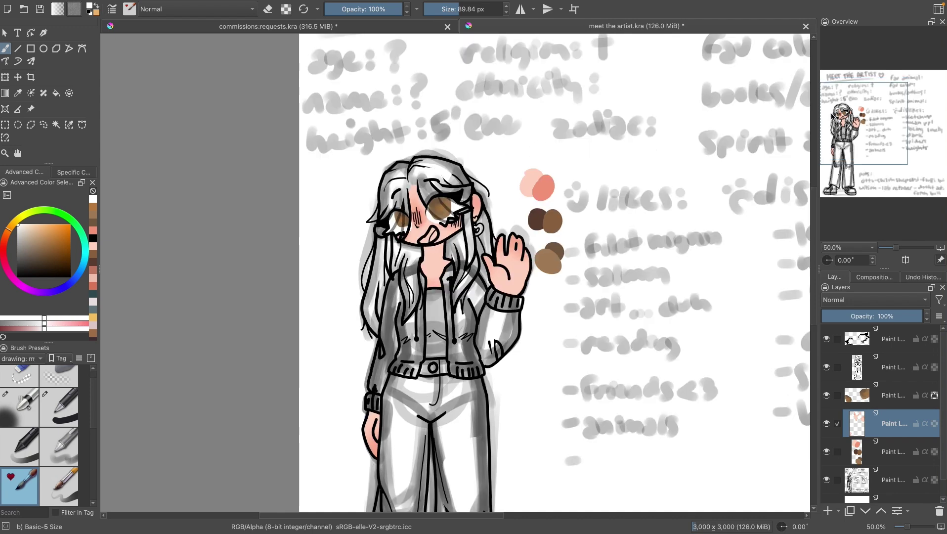
{"action": "left_click", "coordinate": [435, 224], "text": "ctrl"}
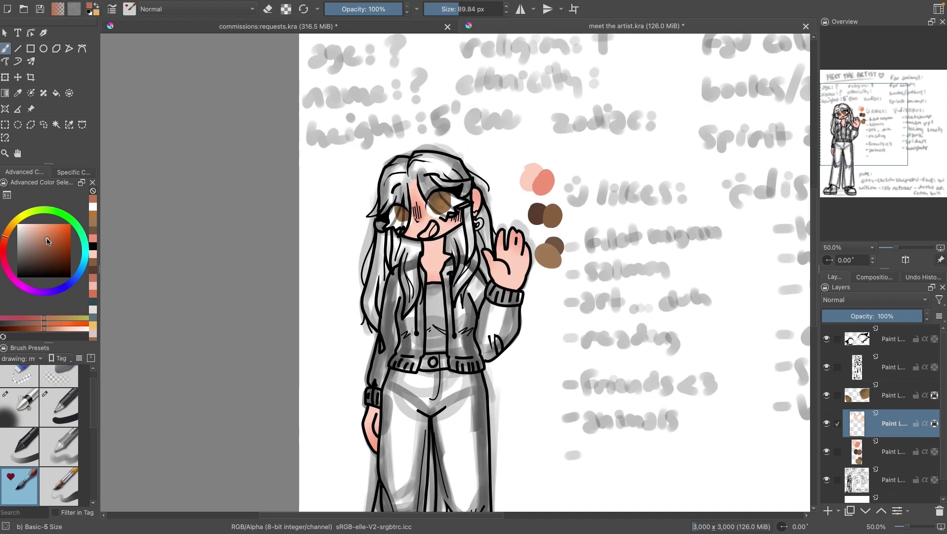
{"action": "left_click_drag", "start_coordinate": [417, 179], "coordinate": [419, 176]}
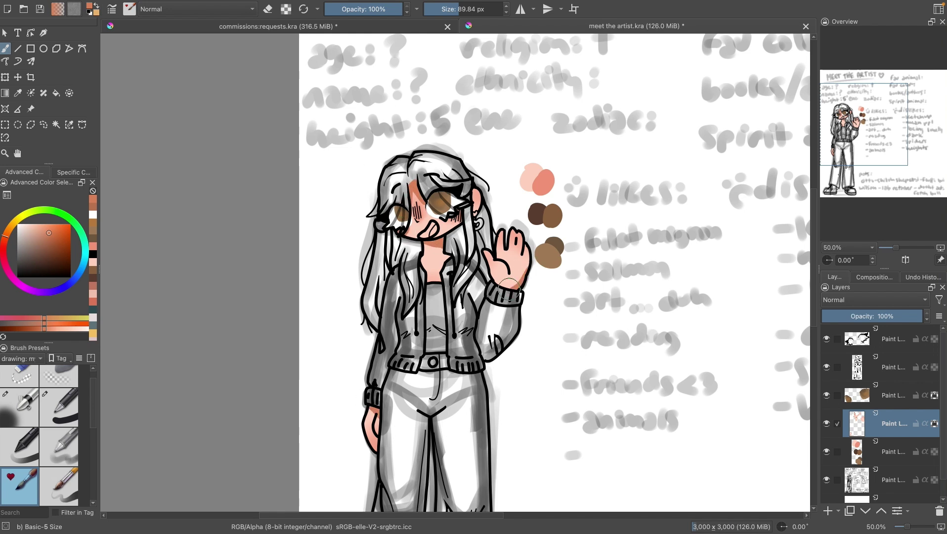
Step: Block in dark brown along the top of the hair on a new layer and hide the grey sketch layer
{"action": "left_click", "coordinate": [826, 511]}
{"action": "left_click", "coordinate": [539, 215], "text": "ctrl"}
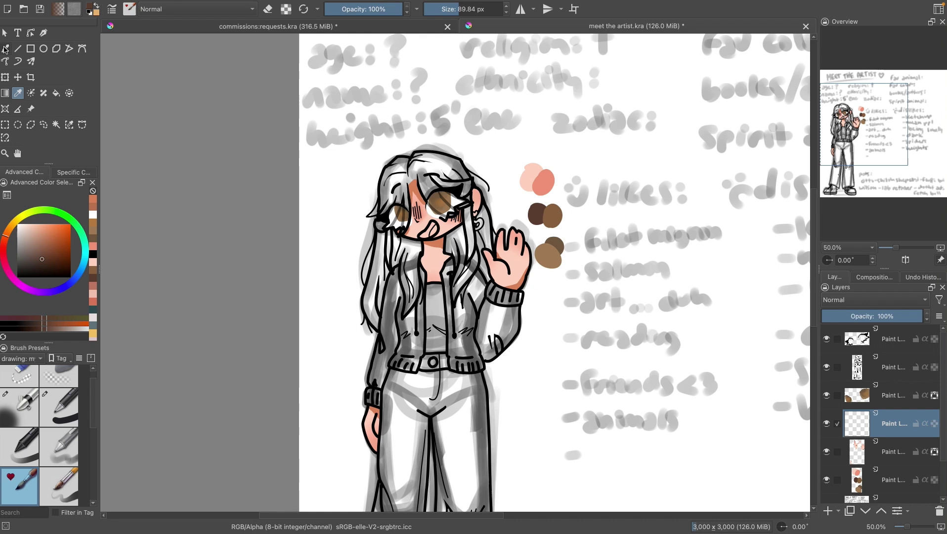
{"action": "mouse_move", "coordinate": [410, 179]}
{"action": "left_mouse_down"}
{"action": "mouse_move", "coordinate": [416, 157]}
{"action": "mouse_move", "coordinate": [467, 165]}
{"action": "left_mouse_up"}
{"action": "left_click", "coordinate": [19, 376]}
{"action": "scroll", "coordinate": [879, 444], "scroll_direction": "down", "scroll_amount": 1}
{"action": "left_click", "coordinate": [826, 472]}
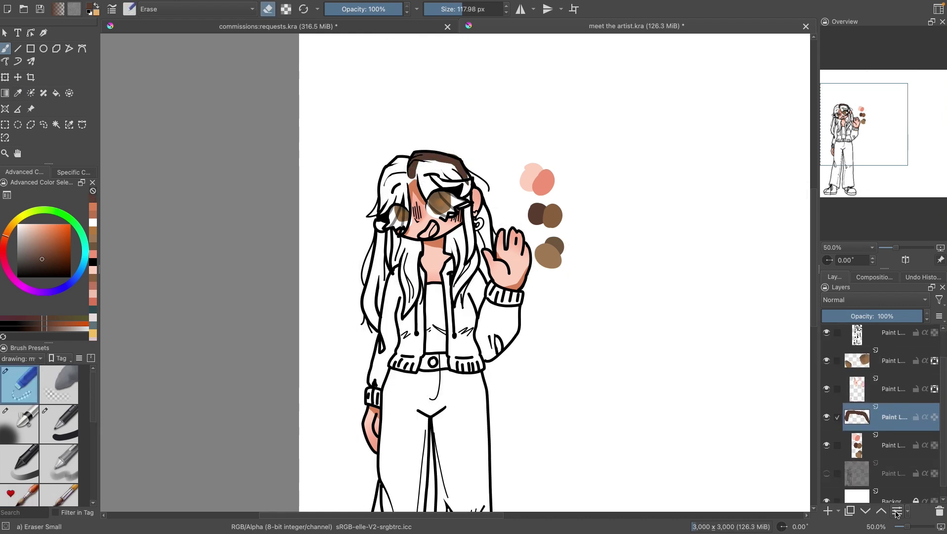
Step: Fill the crown and bangs of the hair with flat dark brown inside the line art
{"action": "scroll", "coordinate": [426, 205], "scroll_direction": "up", "scroll_amount": 2}
{"action": "key", "text": "/"}
{"action": "mouse_move", "coordinate": [435, 123]}
{"action": "left_mouse_down"}
{"action": "mouse_move", "coordinate": [445, 163]}
{"action": "mouse_move", "coordinate": [421, 197]}
{"action": "mouse_move", "coordinate": [376, 148]}
{"action": "mouse_move", "coordinate": [366, 207]}
{"action": "mouse_move", "coordinate": [336, 188]}
{"action": "mouse_move", "coordinate": [390, 141]}
{"action": "mouse_move", "coordinate": [365, 142]}
{"action": "left_mouse_up"}
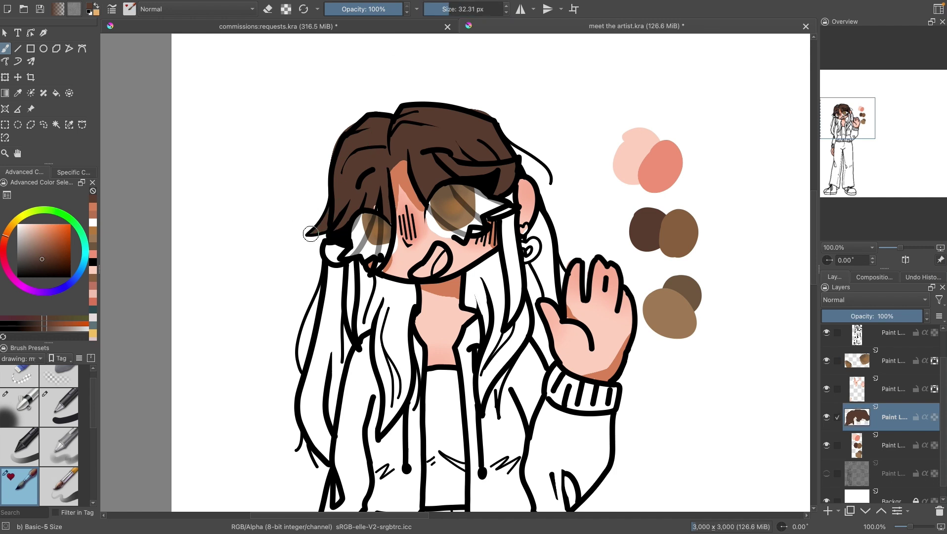
Step: Airbrush a warm orange skin tone at the top of the forehead below the hair parting, on the skin layer
{"action": "key", "text": "Page_Up"}
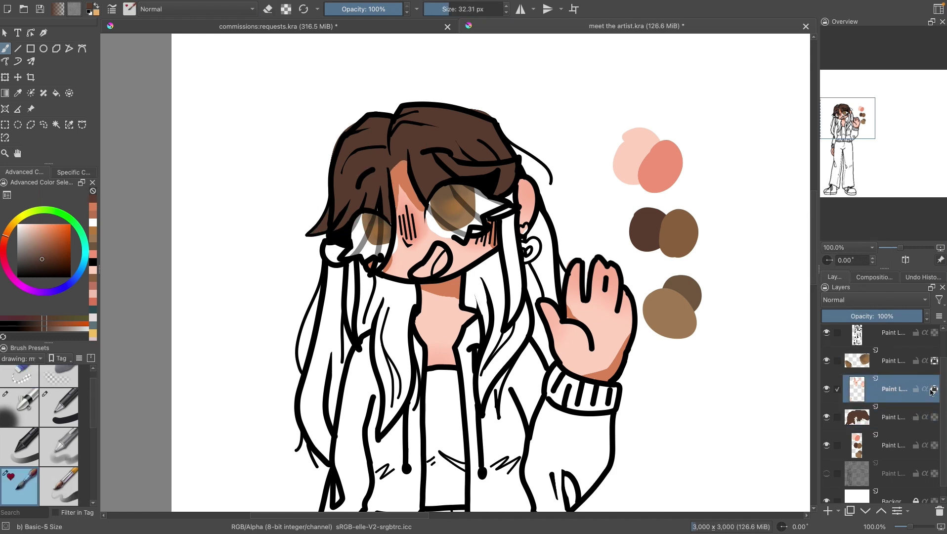
{"action": "key", "text": "slash"}
{"action": "left_click", "coordinate": [393, 159], "text": "ctrl"}
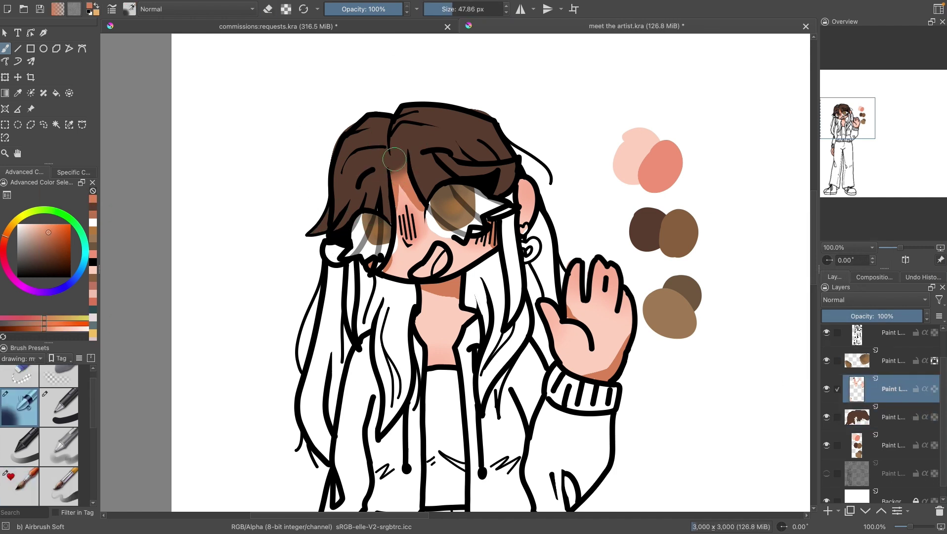
{"action": "scroll", "coordinate": [380, 151], "scroll_direction": "down", "scroll_amount": 2}
{"action": "scroll", "coordinate": [235, 117], "scroll_direction": "up", "scroll_amount": 2}
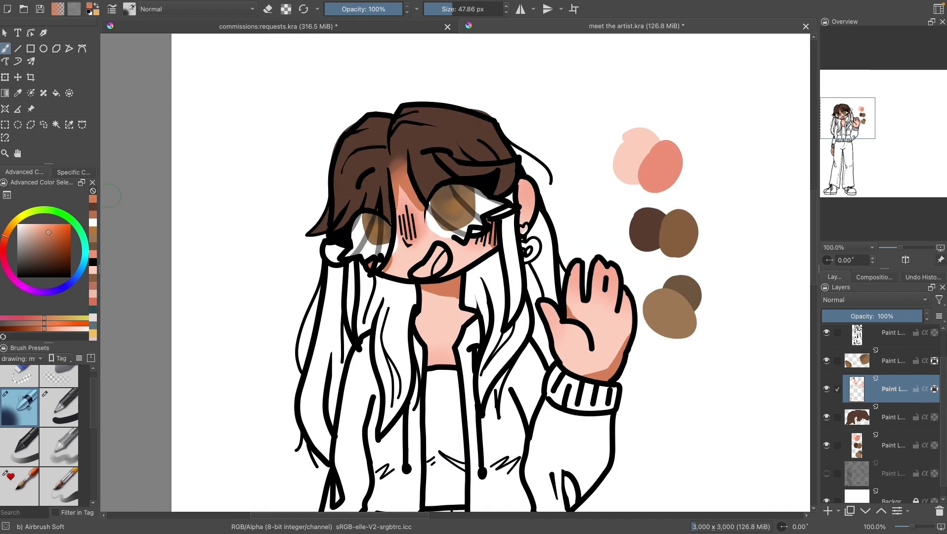
Step: Retouch the black bangs line beside the parting on the line art layer and erase the skin colour spilling above it
{"action": "key", "text": "Page_Up"}
{"action": "key", "text": "Page_Up"}
{"action": "key", "text": "e"}
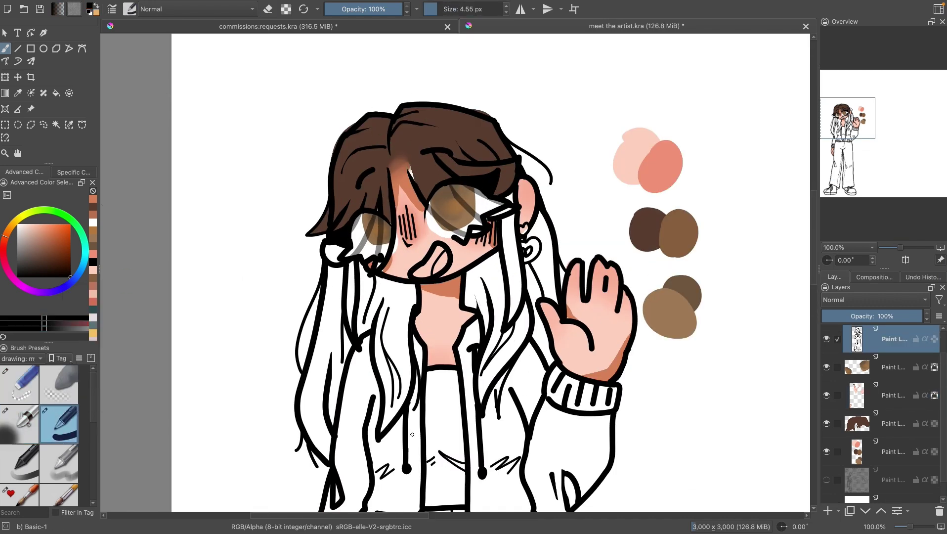
{"action": "left_click", "coordinate": [62, 431]}
{"action": "key", "text": "bracketleft"}
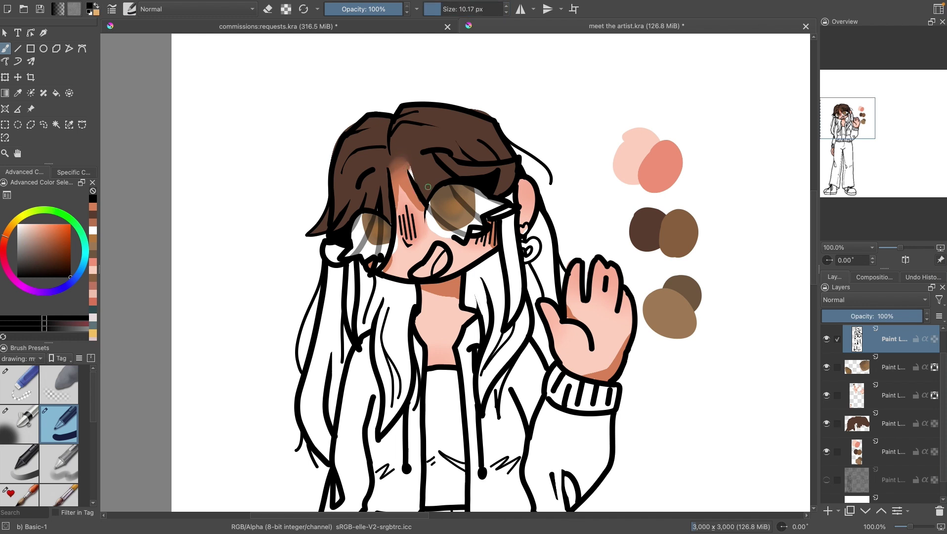
{"action": "key", "text": "ctrl+z"}
{"action": "key", "text": "Page_Down"}
{"action": "key", "text": "Page_Down"}
{"action": "key", "text": "Page_Down"}
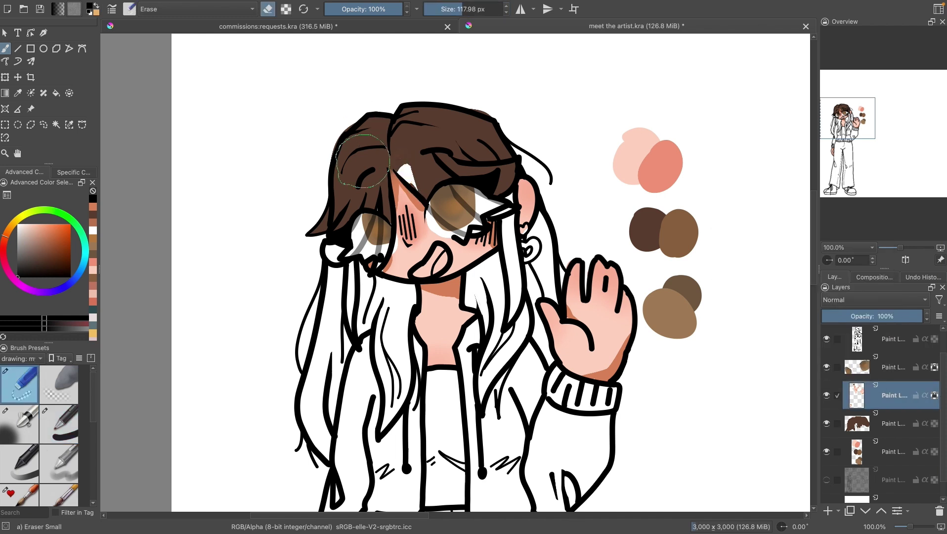
Step: Fill the gap at the parting and all long hair strands on both sides with the sampled dark brown on the hair layer
{"action": "left_click", "coordinate": [356, 141], "text": "ctrl"}
{"action": "left_click", "coordinate": [20, 494]}
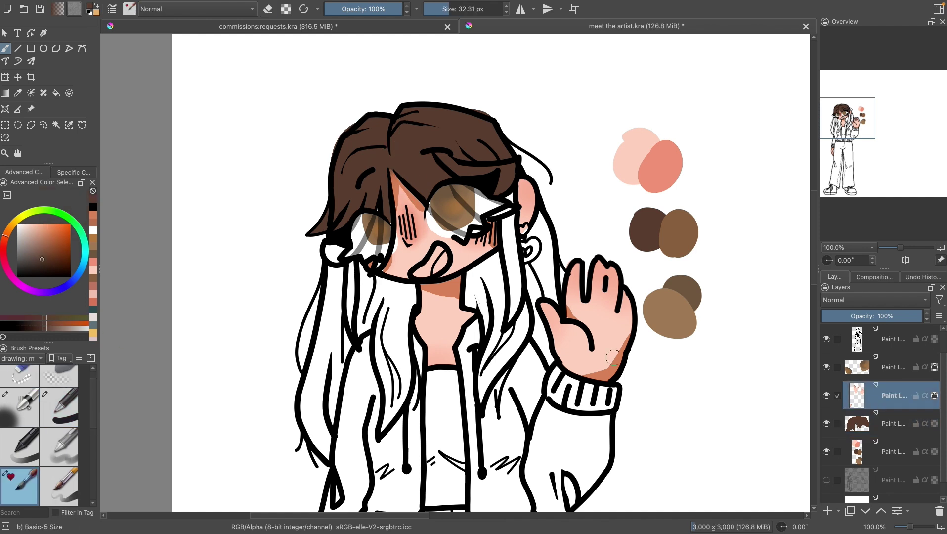
{"action": "left_click_drag", "start_coordinate": [341, 245], "coordinate": [330, 258]}
{"action": "left_click_drag", "start_coordinate": [416, 287], "coordinate": [388, 425]}
{"action": "left_click_drag", "start_coordinate": [509, 348], "coordinate": [480, 403]}
{"action": "left_click_drag", "start_coordinate": [499, 368], "coordinate": [538, 321]}
{"action": "left_click_drag", "start_coordinate": [551, 242], "coordinate": [535, 274]}
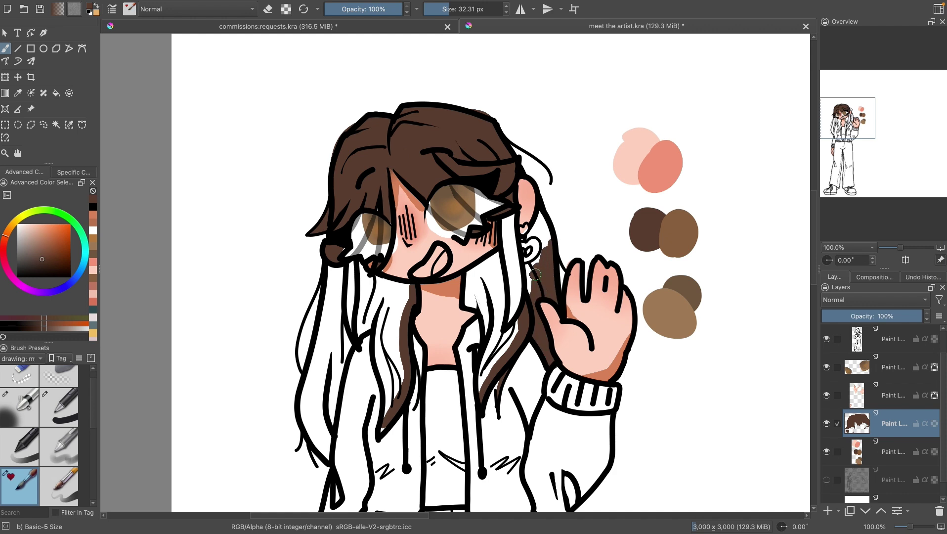
{"action": "left_click_drag", "start_coordinate": [506, 217], "coordinate": [506, 356]}
{"action": "mouse_move", "coordinate": [499, 255]}
{"action": "left_mouse_down"}
{"action": "mouse_move", "coordinate": [467, 286]}
{"action": "mouse_move", "coordinate": [467, 321]}
{"action": "left_mouse_up"}
{"action": "left_click_drag", "start_coordinate": [508, 271], "coordinate": [482, 390]}
{"action": "mouse_move", "coordinate": [379, 409]}
{"action": "left_mouse_down"}
{"action": "mouse_move", "coordinate": [383, 301]}
{"action": "mouse_move", "coordinate": [316, 445]}
{"action": "mouse_move", "coordinate": [360, 269]}
{"action": "mouse_move", "coordinate": [372, 299]}
{"action": "mouse_move", "coordinate": [326, 280]}
{"action": "left_mouse_up"}
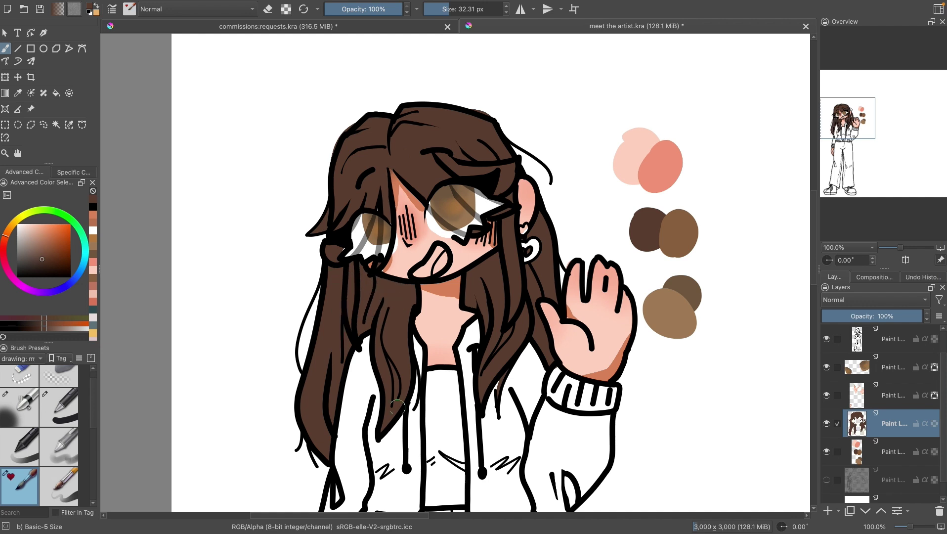
Step: Lock the hair layer's transparency and airbrush the lighter brown swatch over the lower hair as a fade, using a brush of about 105 px
{"action": "left_click", "coordinate": [682, 242], "text": "ctrl"}
{"action": "left_click", "coordinate": [20, 406]}
{"action": "left_click", "coordinate": [455, 11]}
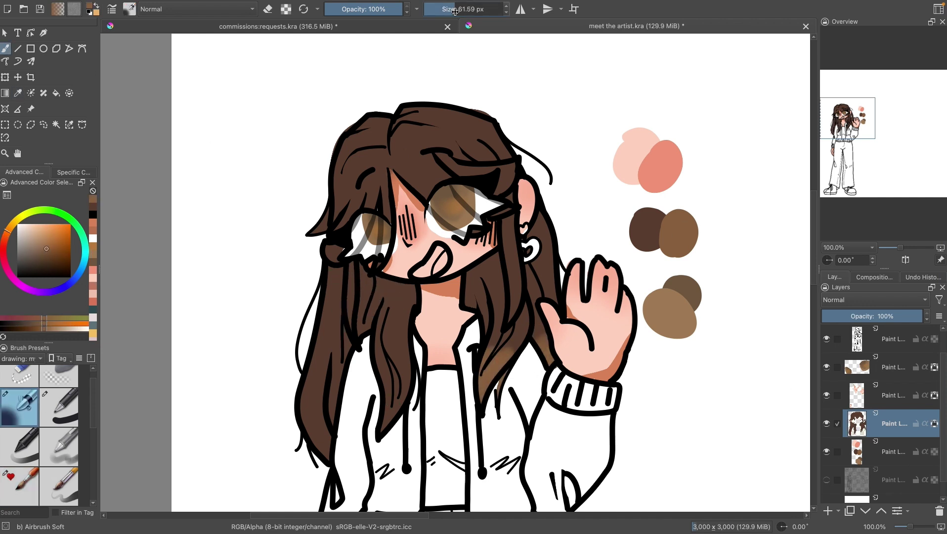
{"action": "left_click_drag", "start_coordinate": [455, 11], "coordinate": [461, 11]}
{"action": "mouse_move", "coordinate": [519, 385]}
{"action": "left_mouse_down"}
{"action": "mouse_move", "coordinate": [494, 277]}
{"action": "mouse_move", "coordinate": [296, 443]}
{"action": "mouse_move", "coordinate": [337, 114]}
{"action": "left_mouse_up"}
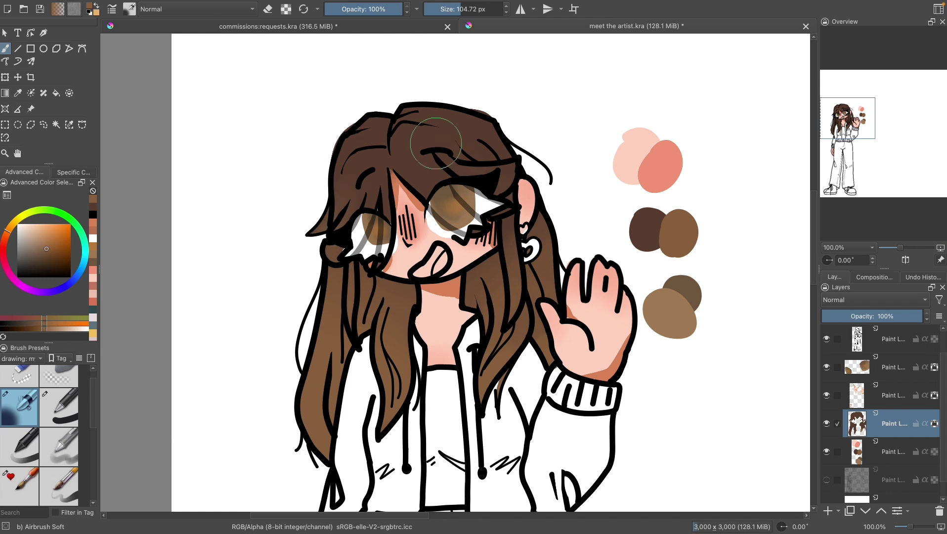
Step: Airbrush lighter brown highlight streaks along the long hair strands with a brush of about 25 px
{"action": "key", "text": "["}
{"action": "key", "text": "["}
{"action": "key", "text": "["}
{"action": "key", "text": "["}
{"action": "left_click", "coordinate": [47, 242]}
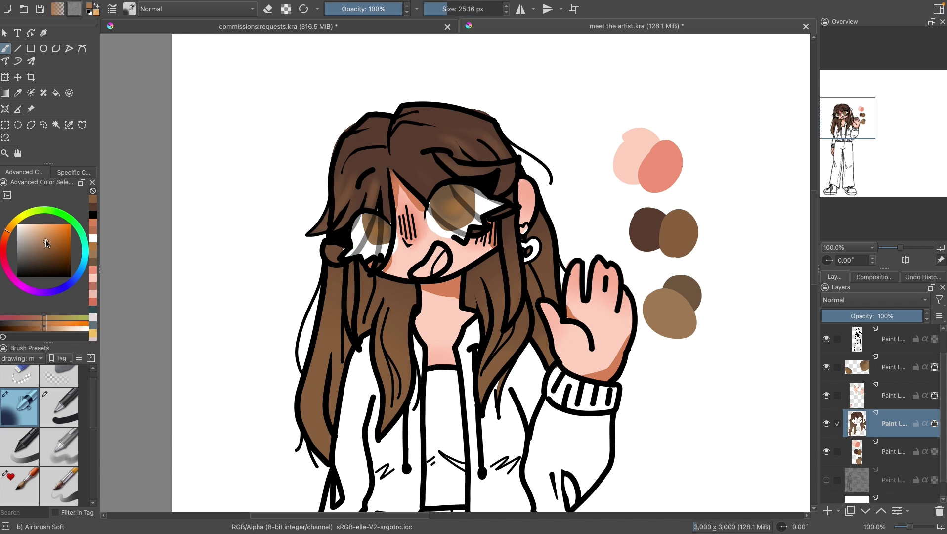
{"action": "left_click_drag", "start_coordinate": [393, 316], "coordinate": [383, 395]}
{"action": "left_click_drag", "start_coordinate": [494, 360], "coordinate": [499, 400]}
{"action": "left_click_drag", "start_coordinate": [494, 286], "coordinate": [509, 356]}
{"action": "left_click_drag", "start_coordinate": [321, 277], "coordinate": [316, 429]}
{"action": "left_click_drag", "start_coordinate": [546, 261], "coordinate": [549, 299]}
{"action": "left_click_drag", "start_coordinate": [363, 271], "coordinate": [363, 331]}
{"action": "left_click_drag", "start_coordinate": [516, 217], "coordinate": [513, 297]}
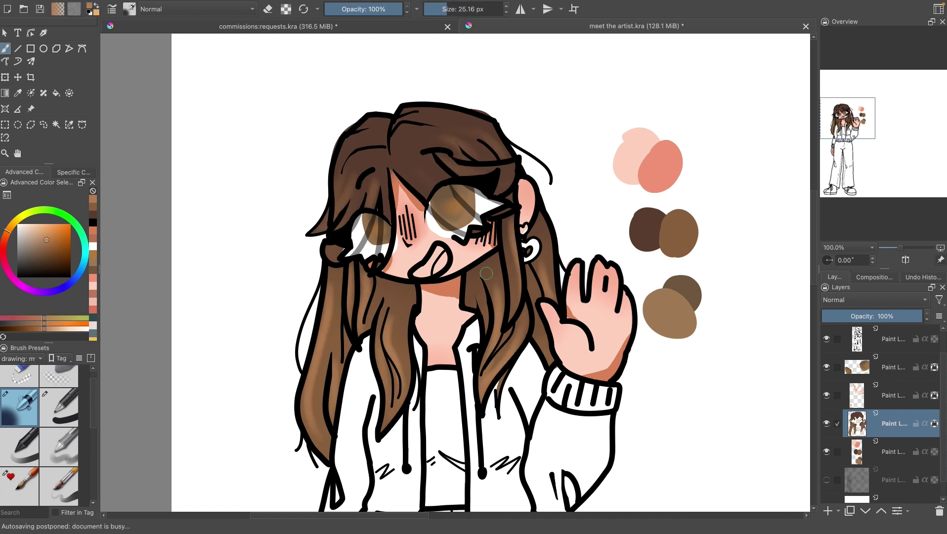
Step: Try airbrushing dark brown shadows across the upper part of both irises on the eye layer
{"action": "left_click", "coordinate": [447, 194], "text": "ctrl"}
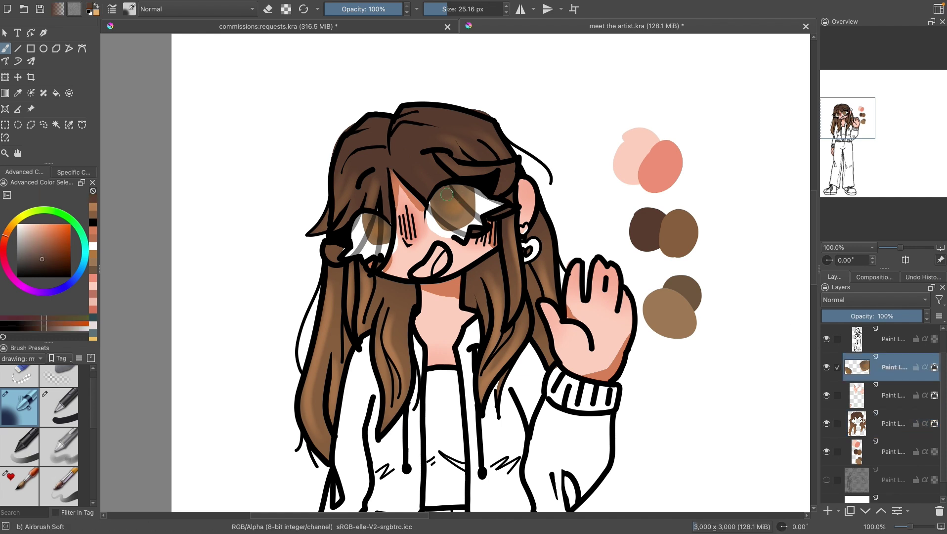
{"action": "left_click_drag", "start_coordinate": [442, 193], "coordinate": [459, 202]}
{"action": "left_click_drag", "start_coordinate": [365, 217], "coordinate": [383, 225]}
{"action": "left_click_drag", "start_coordinate": [439, 195], "coordinate": [481, 197]}
{"action": "key", "text": "ctrl+z"}
{"action": "key", "text": "ctrl+z"}
{"action": "key", "text": "ctrl+z"}
Step: Shade the whites of the eyes light grey with the Basic-5 Size brush on the skin layer
{"action": "left_click", "coordinate": [93, 264]}
{"action": "left_click", "coordinate": [11, 239]}
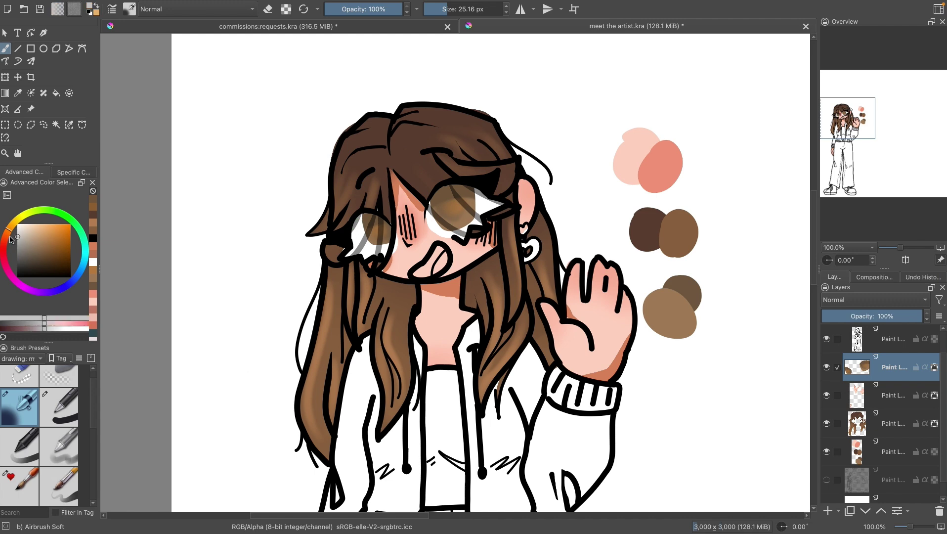
{"action": "key", "text": "Page_Down"}
{"action": "key", "text": "/"}
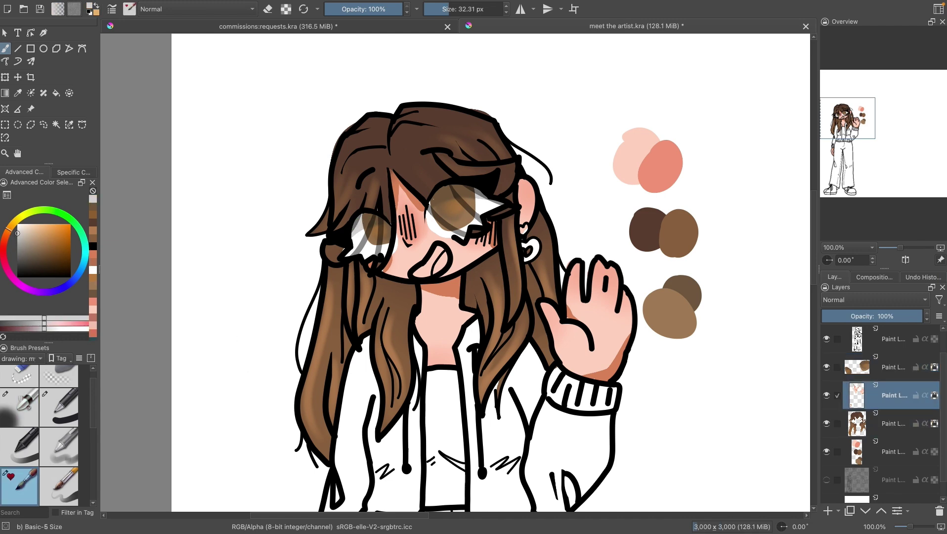
Step: Paint dark brown shadows on the crown and the strands beside the neck, and fill the open mouth with coral red
{"action": "key", "text": "minus"}
{"action": "key", "text": "Page_Down"}
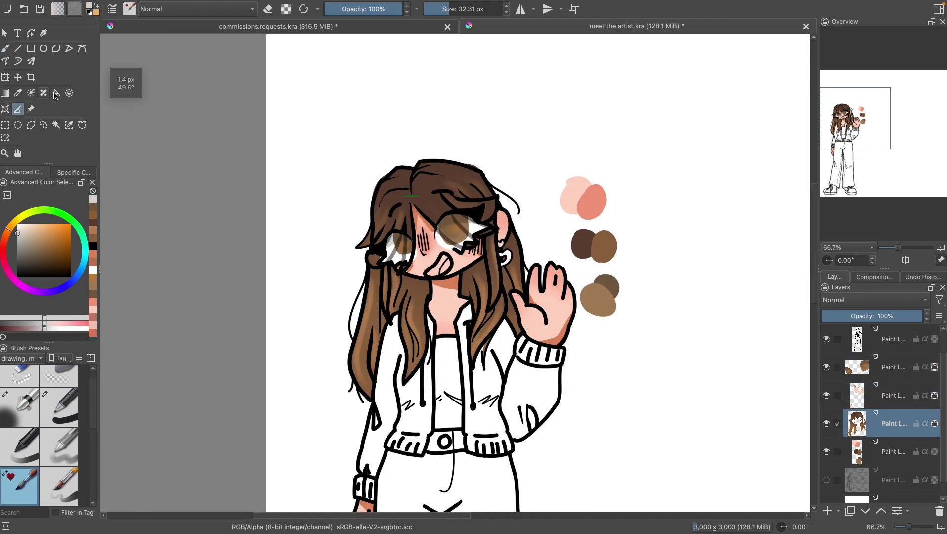
{"action": "left_click_drag", "start_coordinate": [407, 167], "coordinate": [418, 163]}
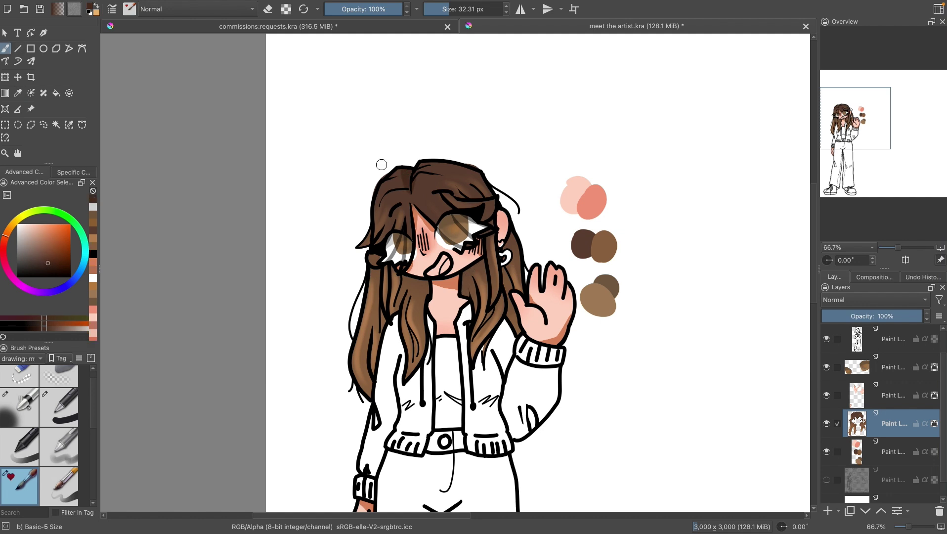
{"action": "left_click", "coordinate": [460, 296], "text": "ctrl"}
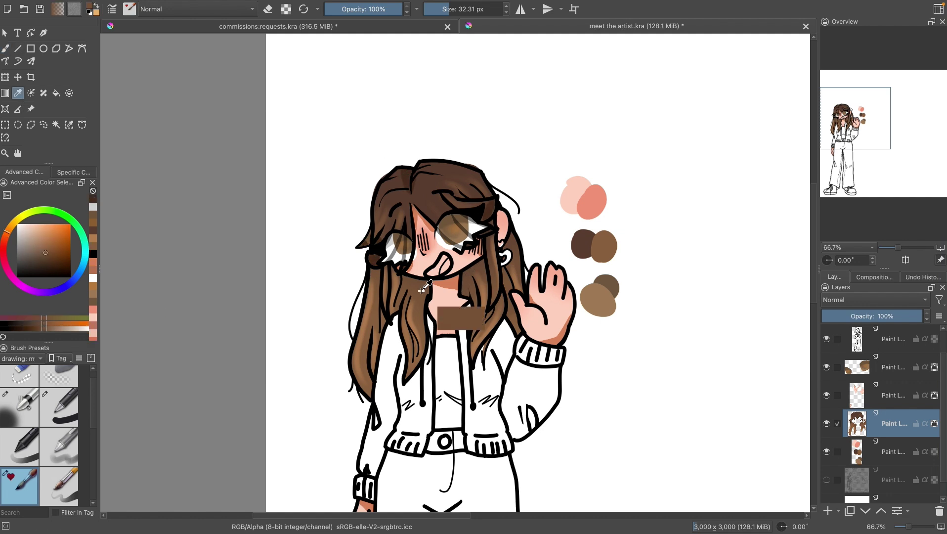
{"action": "left_click_drag", "start_coordinate": [410, 296], "coordinate": [470, 276]}
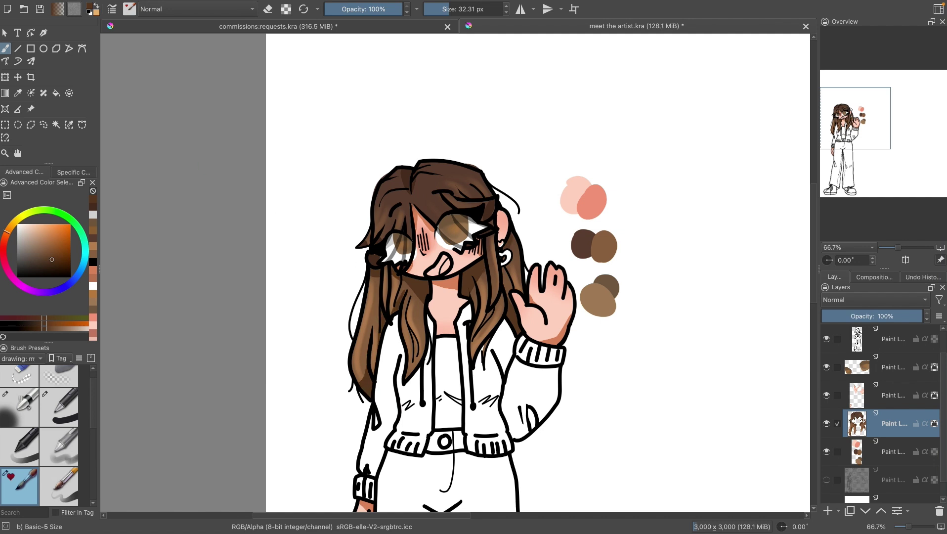
{"action": "key", "text": "Page_Up"}
{"action": "left_click", "coordinate": [434, 264], "text": "ctrl"}
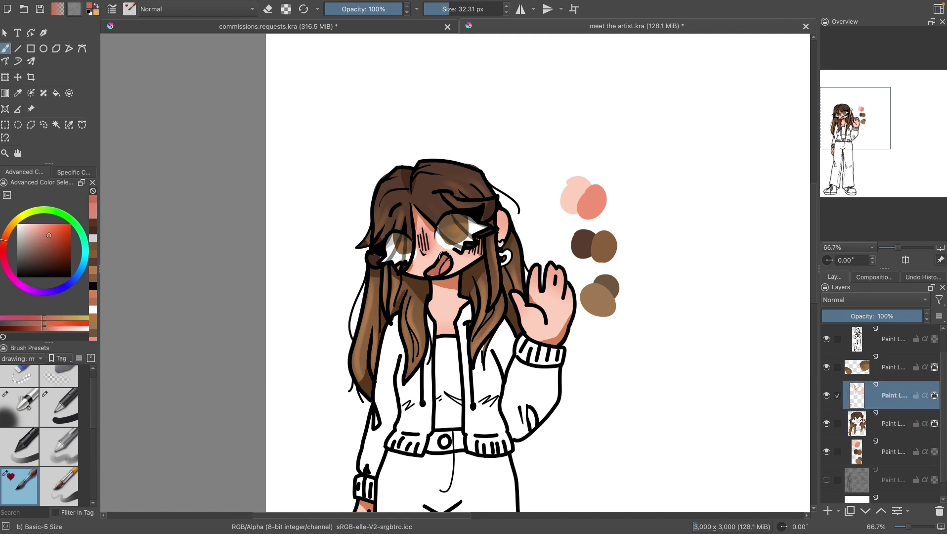
Step: Add a new layer beneath the skin layer and fill the shirt light pink with a darker pink fold shadow
{"action": "left_click_drag", "start_coordinate": [840, 128], "coordinate": [839, 143]}
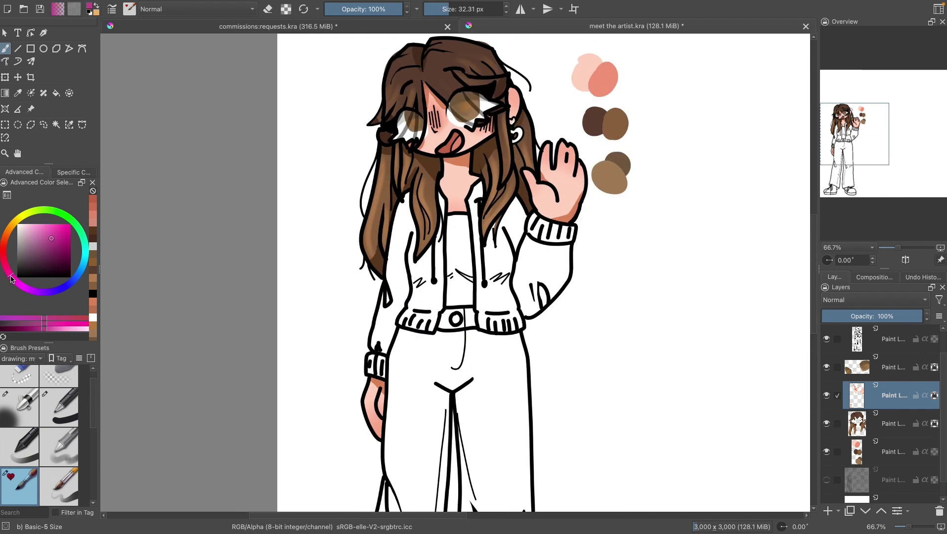
{"action": "left_click", "coordinate": [14, 275]}
{"action": "key", "text": "Insert"}
{"action": "key", "text": "ctrl+Page_Down"}
{"action": "left_click_drag", "start_coordinate": [458, 245], "coordinate": [458, 305]}
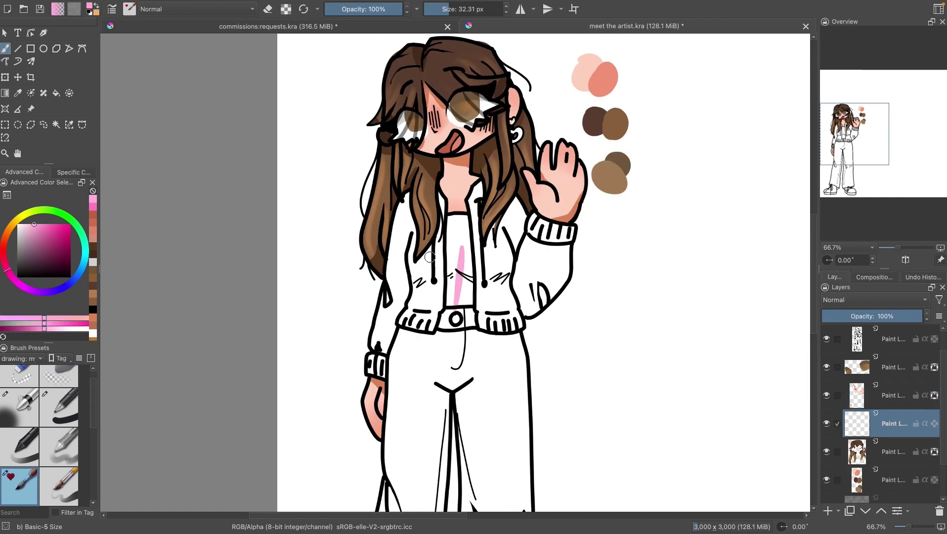
{"action": "key", "text": "ctrl+z"}
{"action": "left_click", "coordinate": [31, 224]}
{"action": "left_click_drag", "start_coordinate": [454, 224], "coordinate": [455, 293]}
{"action": "key", "text": "ctrl+z"}
{"action": "left_click", "coordinate": [6, 263]}
{"action": "mouse_move", "coordinate": [468, 222]}
{"action": "left_mouse_down"}
{"action": "mouse_move", "coordinate": [467, 304]}
{"action": "mouse_move", "coordinate": [452, 218]}
{"action": "mouse_move", "coordinate": [459, 301]}
{"action": "left_mouse_up"}
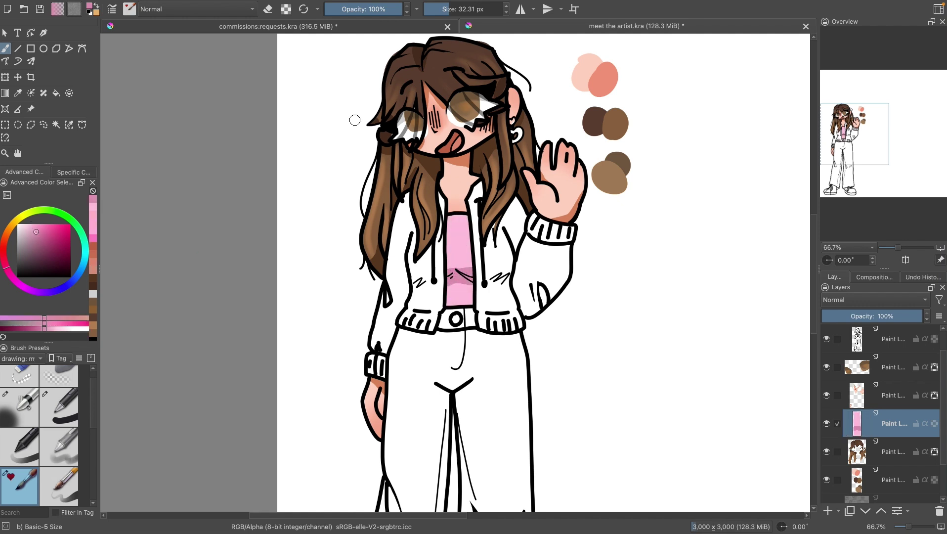
Step: Paint the jeans and waistband solid grey-blue and refill them with a slightly lighter blue
{"action": "scroll", "coordinate": [366, 187], "scroll_direction": "down", "scroll_amount": 5}
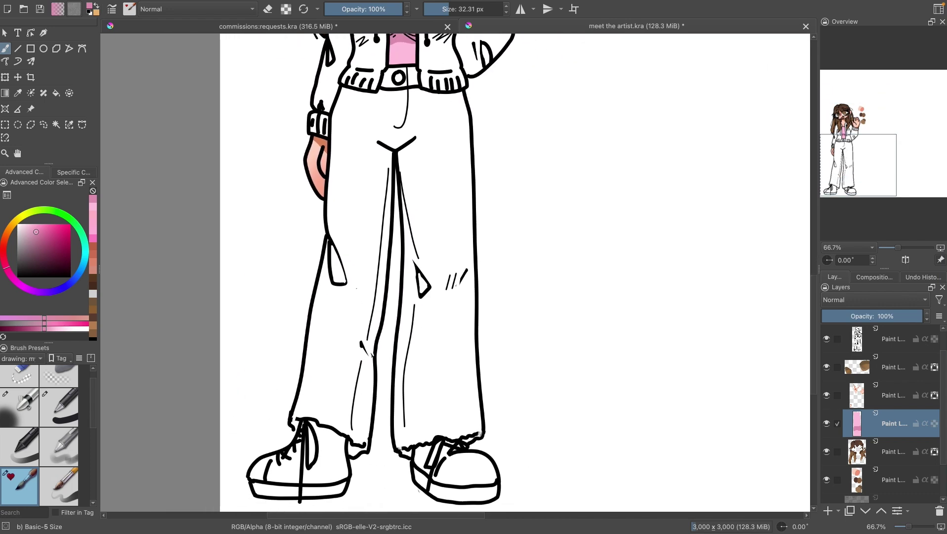
{"action": "left_click", "coordinate": [388, 256], "text": "ctrl"}
{"action": "mouse_move", "coordinate": [389, 256]}
{"action": "left_mouse_down"}
{"action": "mouse_move", "coordinate": [363, 447]}
{"action": "mouse_move", "coordinate": [294, 418]}
{"action": "mouse_move", "coordinate": [329, 265]}
{"action": "mouse_move", "coordinate": [336, 143]}
{"action": "mouse_move", "coordinate": [418, 93]}
{"action": "mouse_move", "coordinate": [467, 158]}
{"action": "mouse_move", "coordinate": [477, 387]}
{"action": "mouse_move", "coordinate": [469, 428]}
{"action": "mouse_move", "coordinate": [396, 444]}
{"action": "mouse_move", "coordinate": [402, 292]}
{"action": "mouse_move", "coordinate": [368, 336]}
{"action": "mouse_move", "coordinate": [366, 420]}
{"action": "left_mouse_up"}
{"action": "mouse_move", "coordinate": [446, 92]}
{"action": "left_mouse_down"}
{"action": "mouse_move", "coordinate": [450, 308]}
{"action": "mouse_move", "coordinate": [415, 104]}
{"action": "mouse_move", "coordinate": [372, 228]}
{"action": "mouse_move", "coordinate": [345, 213]}
{"action": "mouse_move", "coordinate": [346, 98]}
{"action": "mouse_move", "coordinate": [311, 173]}
{"action": "left_mouse_up"}
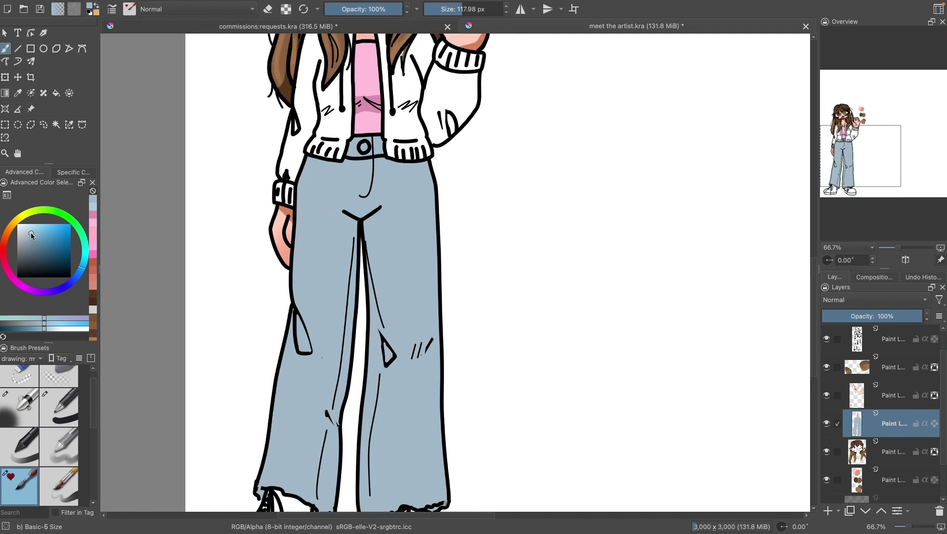
{"action": "key", "text": "f"}
{"action": "left_click", "coordinate": [6, 49]}
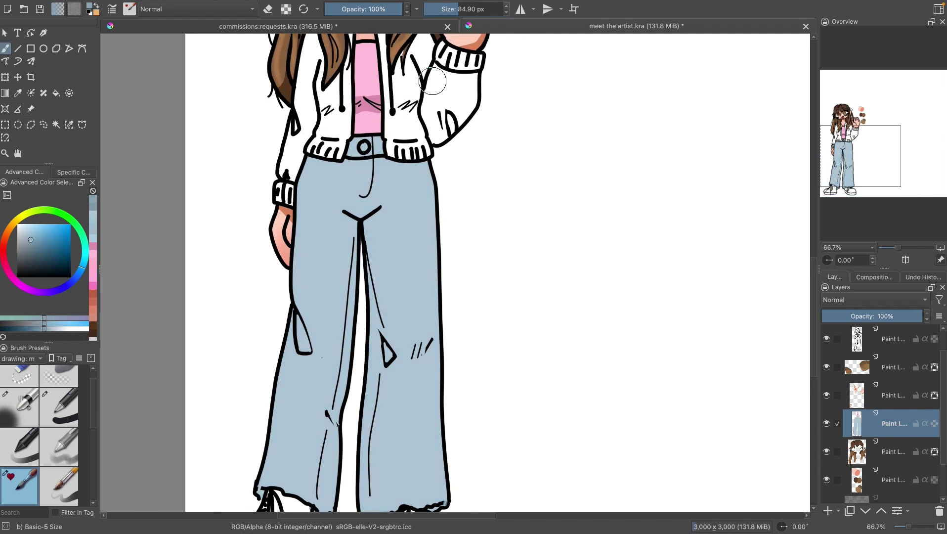
Step: Paint darker blue shadows on the jeans below the jacket hem, around the crotch and in the knee folds
{"action": "left_click_drag", "start_coordinate": [376, 215], "coordinate": [361, 249]}
{"action": "left_click_drag", "start_coordinate": [356, 203], "coordinate": [341, 232]}
{"action": "left_click_drag", "start_coordinate": [330, 163], "coordinate": [309, 164]}
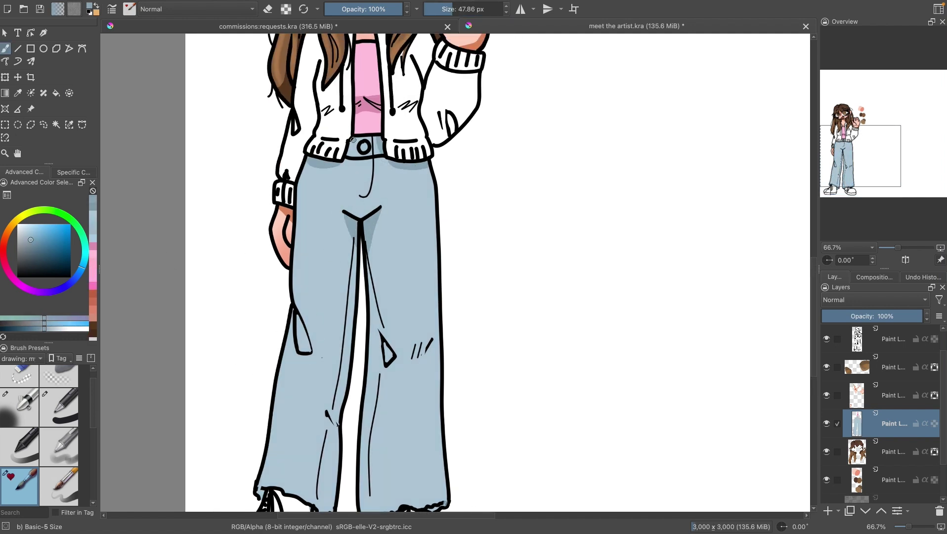
{"action": "scroll", "coordinate": [392, 247], "scroll_direction": "down", "scroll_amount": 3}
{"action": "left_click_drag", "start_coordinate": [322, 417], "coordinate": [340, 428]}
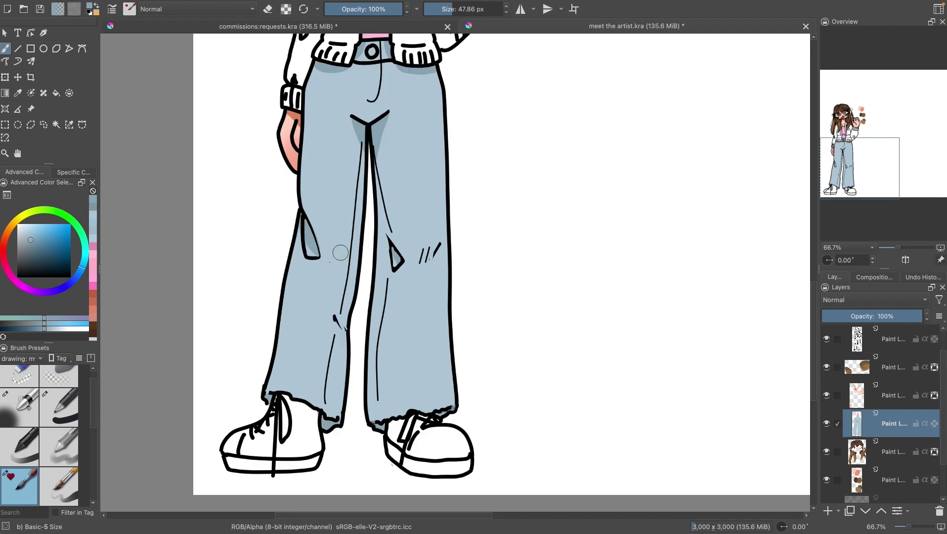
Step: Paint pale lavender-grey shadows across the white jacket's front and along the underside of the raised sleeve
{"action": "left_click_drag", "start_coordinate": [855, 170], "coordinate": [834, 127]}
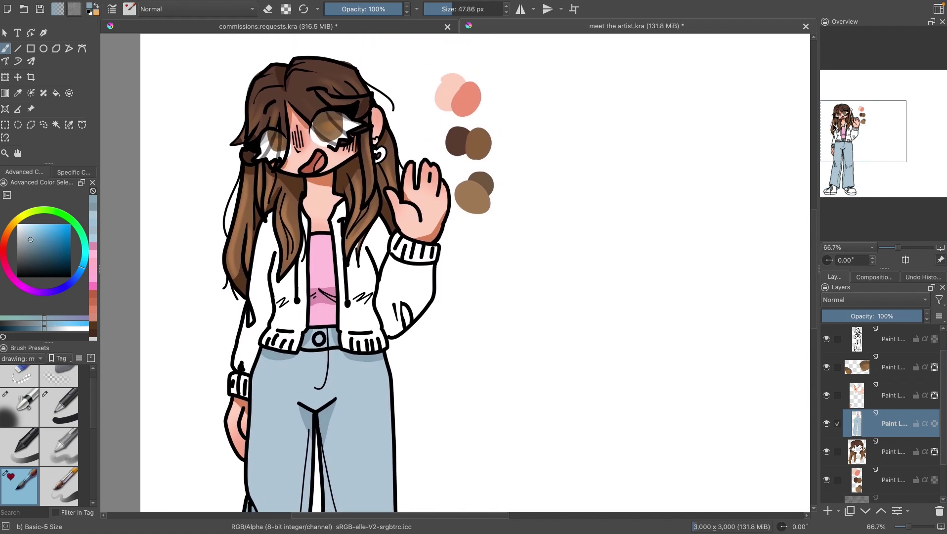
{"action": "left_click", "coordinate": [837, 423]}
{"action": "left_click", "coordinate": [63, 287]}
{"action": "left_click", "coordinate": [20, 233]}
{"action": "left_click_drag", "start_coordinate": [275, 299], "coordinate": [351, 291]}
{"action": "left_click_drag", "start_coordinate": [429, 281], "coordinate": [399, 326]}
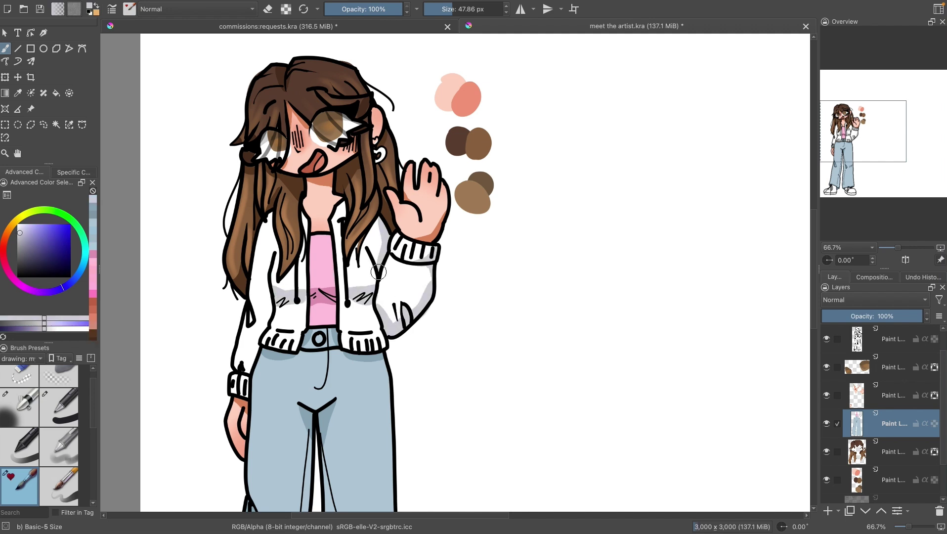
Step: Move the clothing layer below the hair layer and shade the jacket pale grey beside the hair strands and collar
{"action": "key", "text": "ctrl+Page_Down"}
{"action": "left_click_drag", "start_coordinate": [342, 202], "coordinate": [340, 250]}
{"action": "left_click_drag", "start_coordinate": [302, 213], "coordinate": [271, 280]}
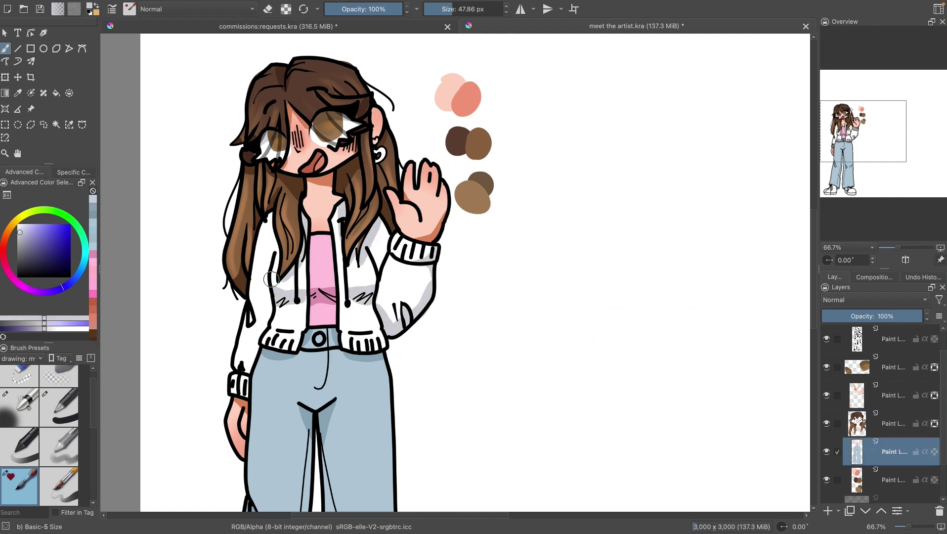
{"action": "key", "text": "ctrl+z"}
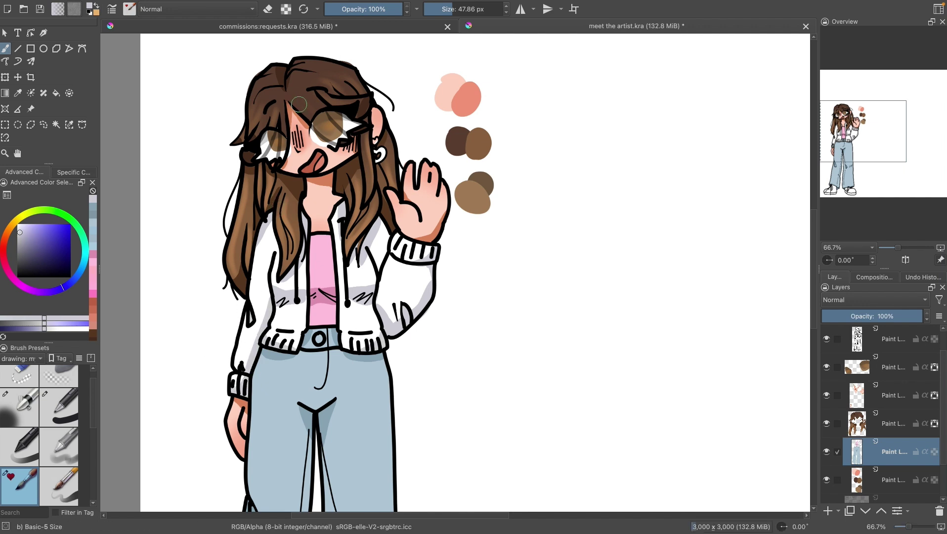
Step: Paint the uppers of both shoes near-black, leaving the toe caps and soles white
{"action": "key", "text": "minus"}
{"action": "key", "text": "minus"}
{"action": "left_click", "coordinate": [16, 271]}
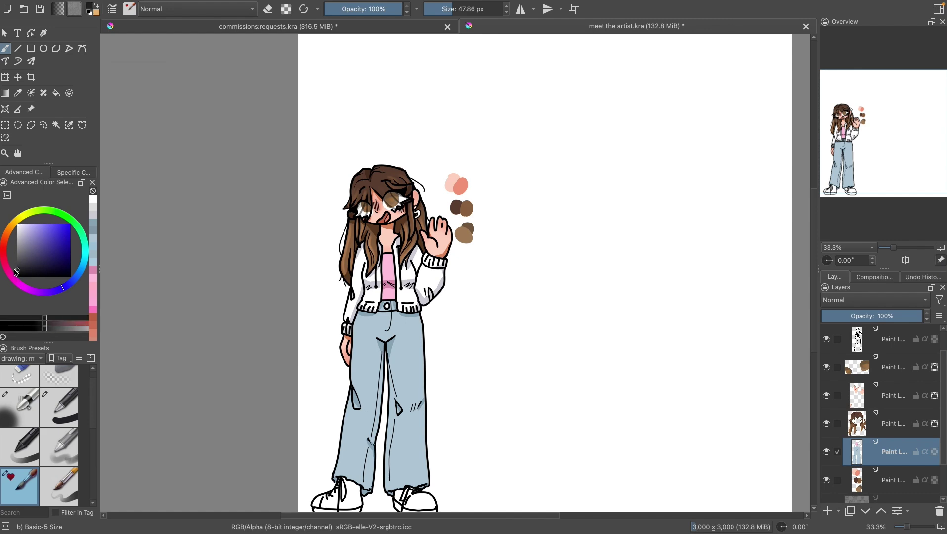
{"action": "scroll", "coordinate": [351, 494], "scroll_direction": "up", "scroll_amount": 3}
{"action": "mouse_move", "coordinate": [509, 390]}
{"action": "left_mouse_down"}
{"action": "mouse_move", "coordinate": [522, 415]}
{"action": "mouse_move", "coordinate": [573, 368]}
{"action": "left_mouse_up"}
{"action": "mouse_move", "coordinate": [345, 346]}
{"action": "left_mouse_down"}
{"action": "mouse_move", "coordinate": [376, 415]}
{"action": "mouse_move", "coordinate": [275, 422]}
{"action": "mouse_move", "coordinate": [346, 375]}
{"action": "left_mouse_up"}
{"action": "mouse_move", "coordinate": [271, 307]}
{"action": "left_mouse_down"}
{"action": "mouse_move", "coordinate": [258, 355]}
{"action": "mouse_move", "coordinate": [237, 383]}
{"action": "left_mouse_up"}
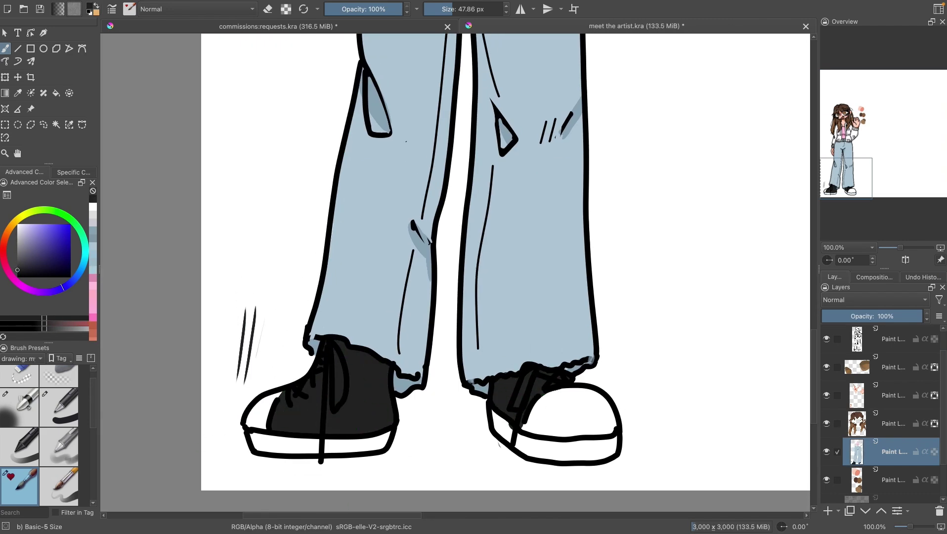
{"action": "key", "text": "ctrl+z"}
{"action": "key", "text": "ctrl+z"}
{"action": "key", "text": "ctrl+z"}
{"action": "key", "text": "bracketright"}
{"action": "key", "text": "bracketright"}
{"action": "key", "text": "bracketright"}
{"action": "key", "text": "bracketright"}
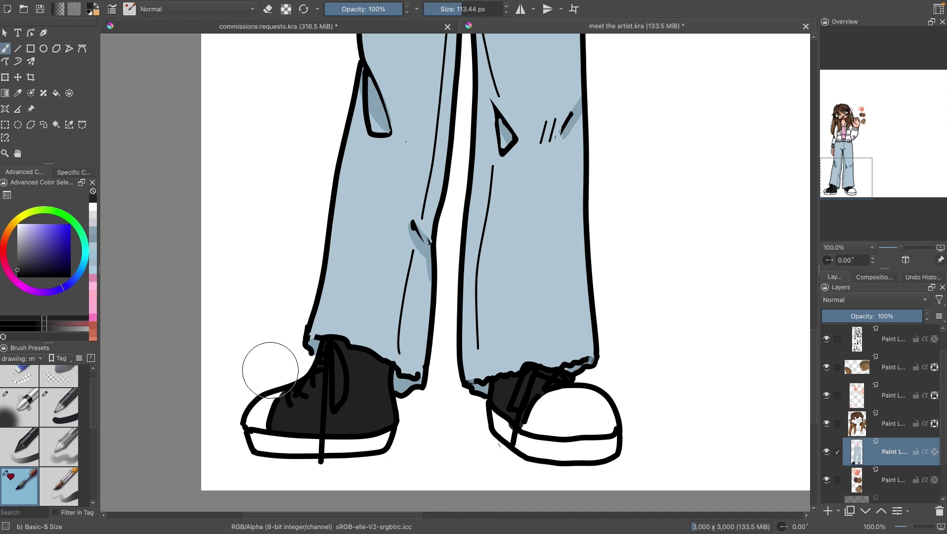
Step: Select the skin layer, reduce the brush to about 38 px and paint the heart earrings white with pink spots
{"action": "scroll", "coordinate": [270, 370], "scroll_direction": "down", "scroll_amount": 3}
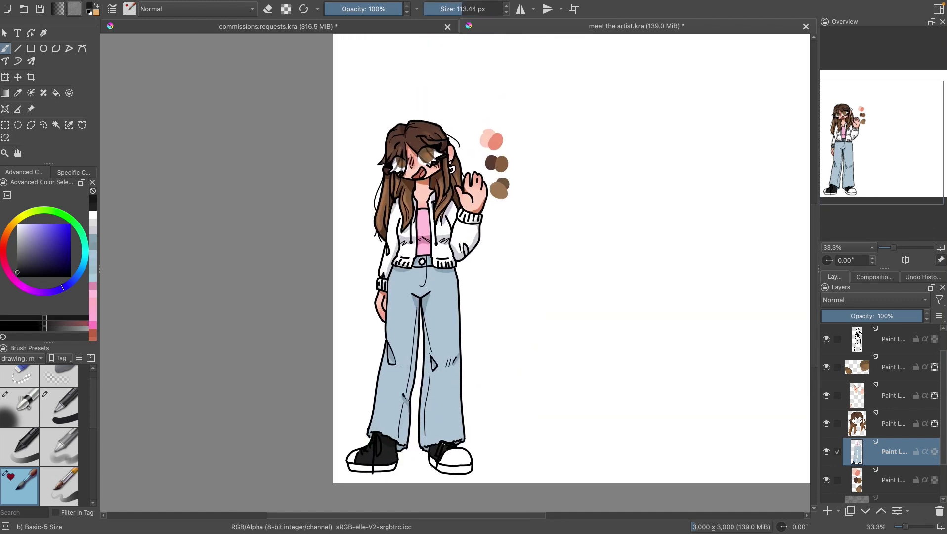
{"action": "scroll", "coordinate": [494, 328], "scroll_direction": "up", "scroll_amount": 6}
{"action": "key", "text": "Page_Up"}
{"action": "key", "text": "Page_Up"}
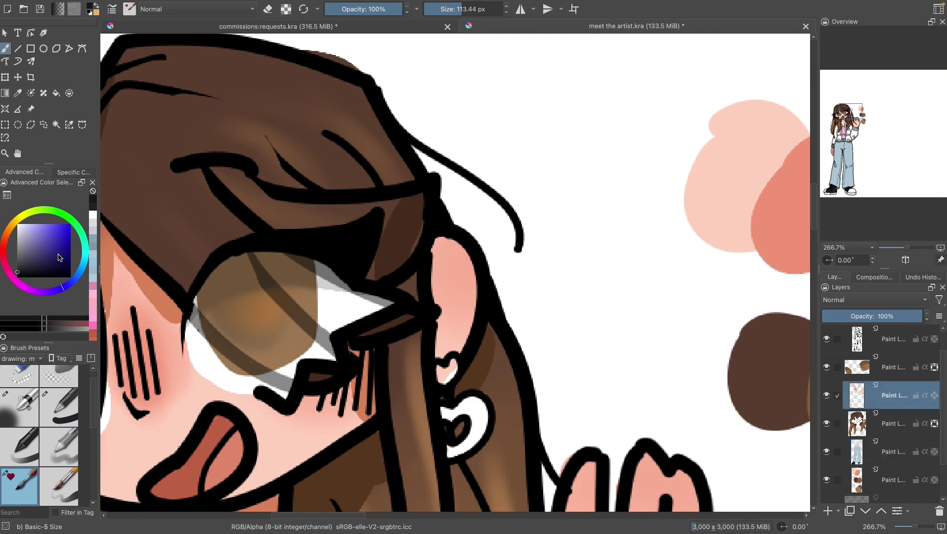
{"action": "key", "text": "bracketleft"}
{"action": "key", "text": "bracketleft"}
{"action": "key", "text": "bracketleft"}
{"action": "key", "text": "bracketleft"}
{"action": "key", "text": "bracketleft"}
{"action": "left_click", "coordinate": [469, 410]}
{"action": "left_click", "coordinate": [483, 418]}
{"action": "left_click", "coordinate": [457, 450]}
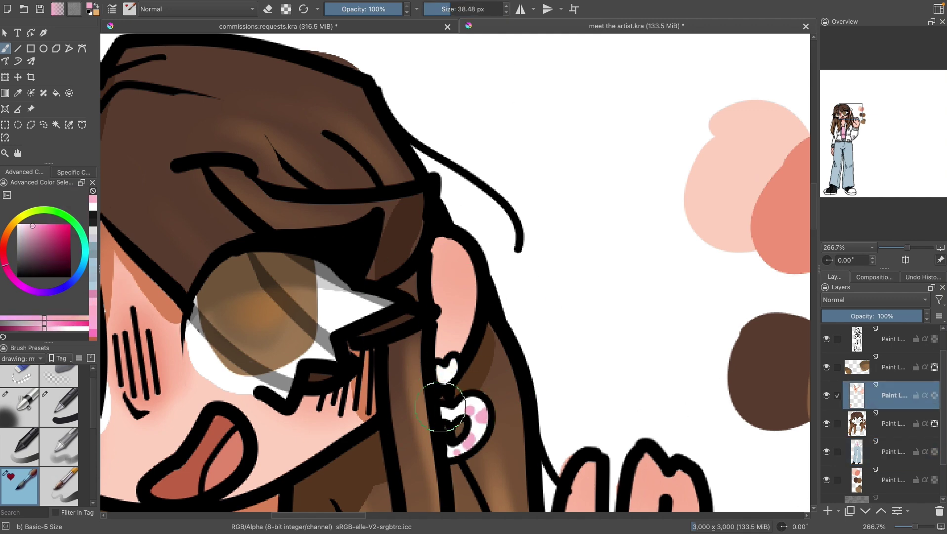
{"action": "scroll", "coordinate": [842, 151], "scroll_direction": "down", "scroll_amount": 7}
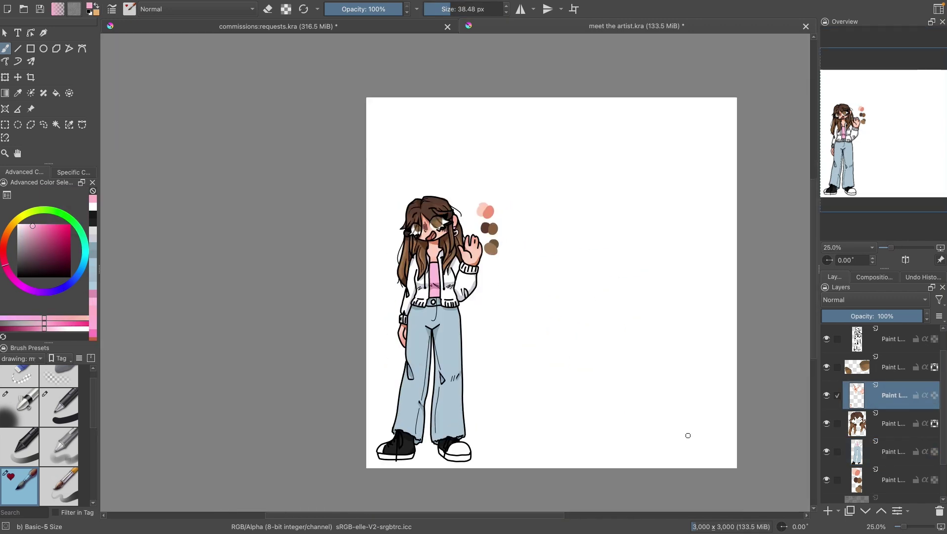
Step: Add a layer above the eye colours and paint white highlights in both eyes, using 62% opacity for the softer ones
{"action": "scroll", "coordinate": [435, 212], "scroll_direction": "up", "scroll_amount": 4}
{"action": "key", "text": "Page_Up"}
{"action": "key", "text": "Insert"}
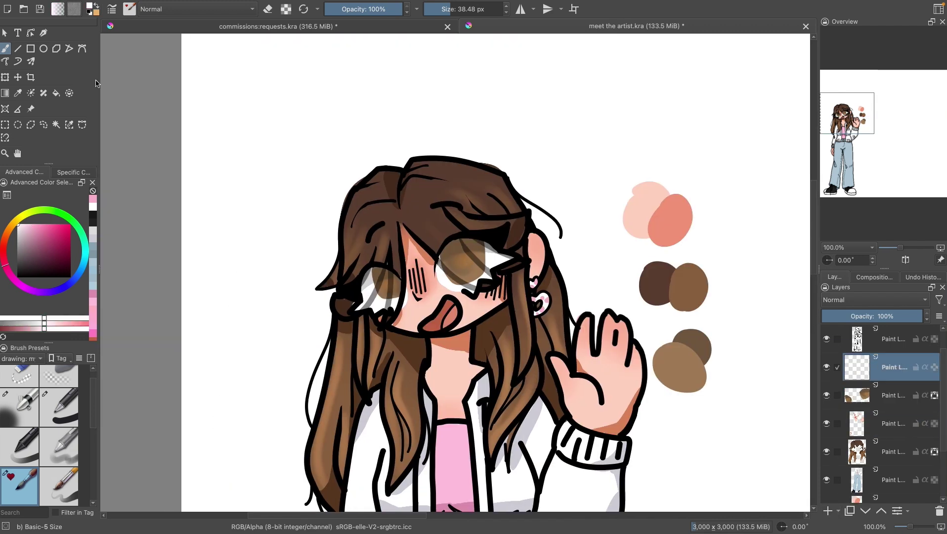
{"action": "left_click", "coordinate": [462, 253]}
{"action": "left_click", "coordinate": [387, 278]}
{"action": "key", "text": "i"}
{"action": "key", "text": "i"}
{"action": "key", "text": "i"}
{"action": "key", "text": "i"}
{"action": "left_click", "coordinate": [460, 256]}
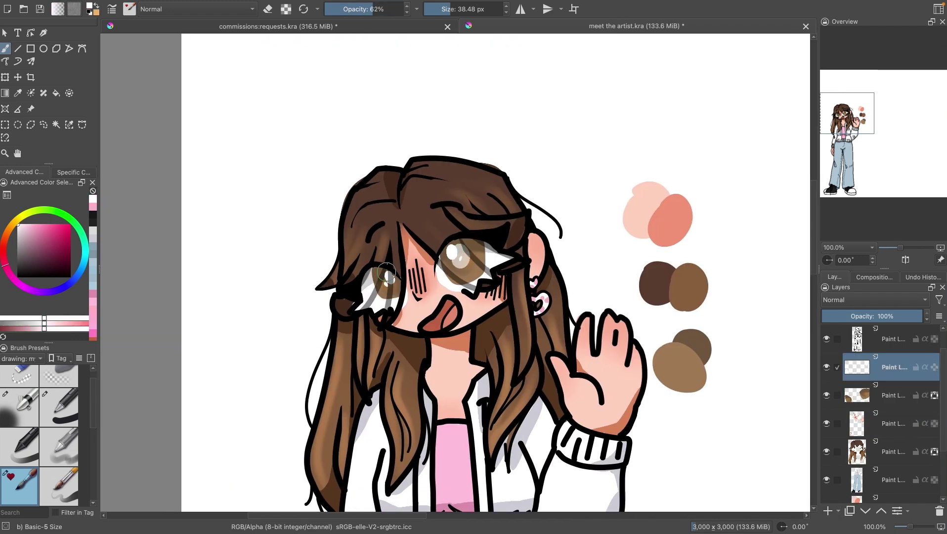
{"action": "key", "text": "ctrl+z"}
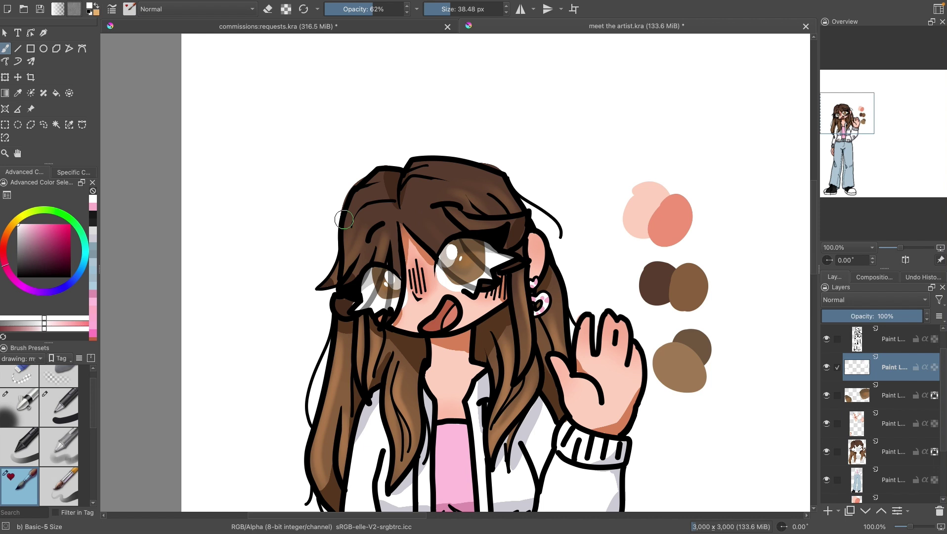
Step: Paint small white glints across the hair with a 25.16 px brush at 100% opacity
{"action": "left_click", "coordinate": [390, 14]}
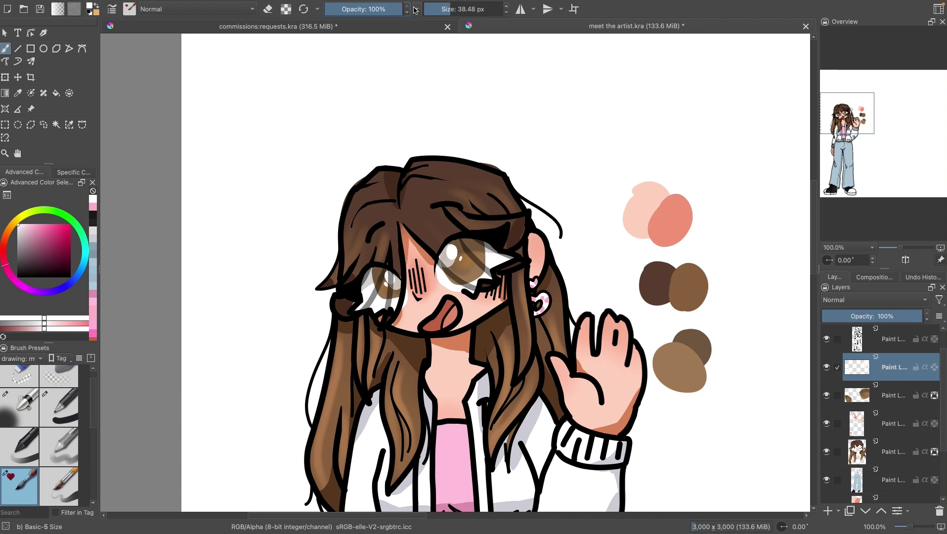
{"action": "left_click_drag", "start_coordinate": [453, 6], "coordinate": [445, 7]}
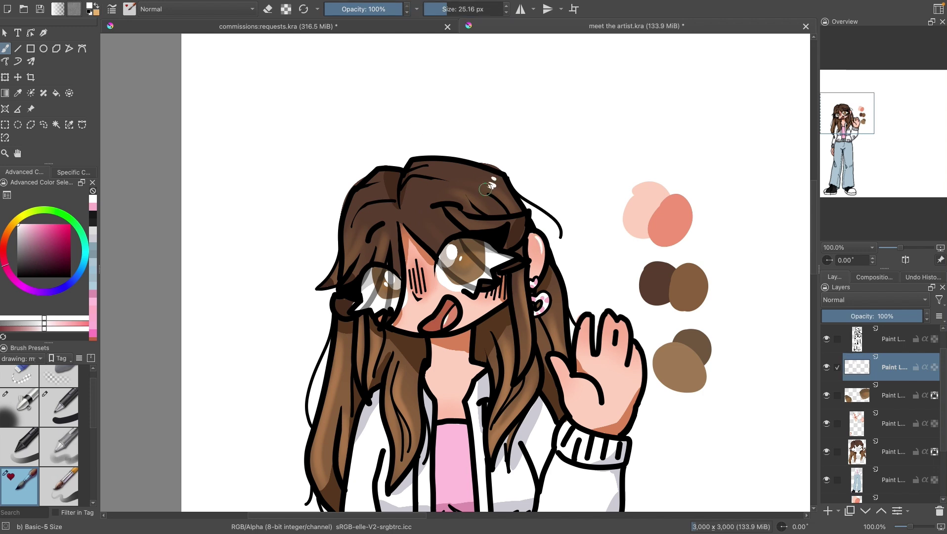
{"action": "left_click_drag", "start_coordinate": [481, 198], "coordinate": [478, 207]}
{"action": "left_click_drag", "start_coordinate": [353, 222], "coordinate": [347, 235]}
{"action": "left_click_drag", "start_coordinate": [447, 223], "coordinate": [444, 233]}
{"action": "scroll", "coordinate": [494, 247], "scroll_direction": "down", "scroll_amount": 3}
{"action": "left_click_drag", "start_coordinate": [509, 299], "coordinate": [503, 308]}
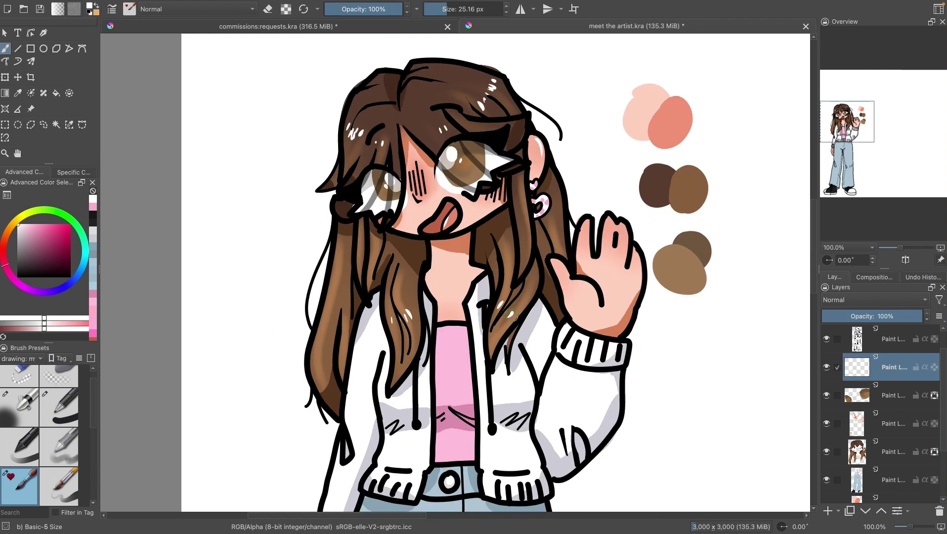
Step: Delete the colour swatches beside the character and select the line-art layer with its transparency locked
{"action": "scroll", "coordinate": [494, 271], "scroll_direction": "down", "scroll_amount": 3}
{"action": "scroll", "coordinate": [494, 272], "scroll_direction": "up", "scroll_amount": 3}
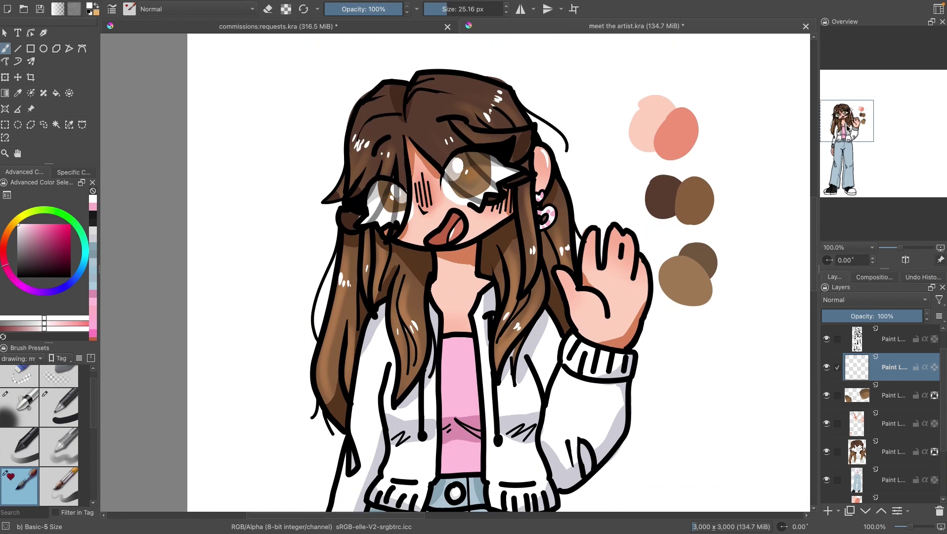
{"action": "left_click", "coordinate": [909, 525]}
{"action": "key", "text": "shift+Delete"}
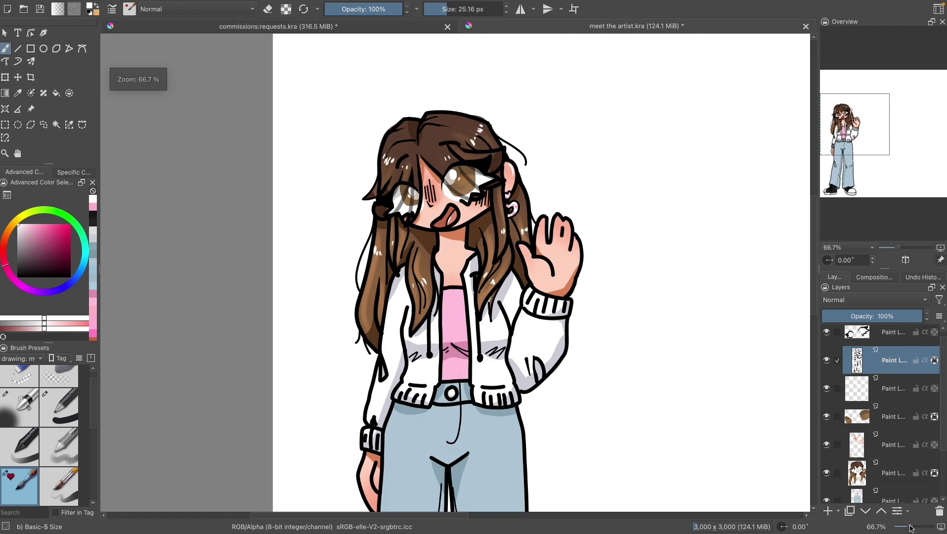
Step: Recolour the neckline outline of the pink top in dark pink
{"action": "left_click_drag", "start_coordinate": [908, 525], "coordinate": [911, 526]}
{"action": "left_click", "coordinate": [39, 236]}
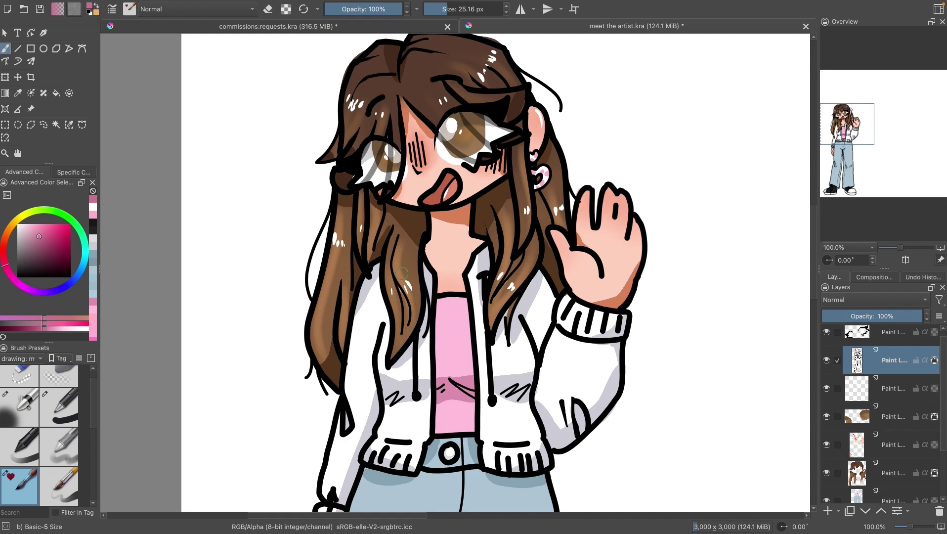
{"action": "left_click_drag", "start_coordinate": [457, 295], "coordinate": [466, 294]}
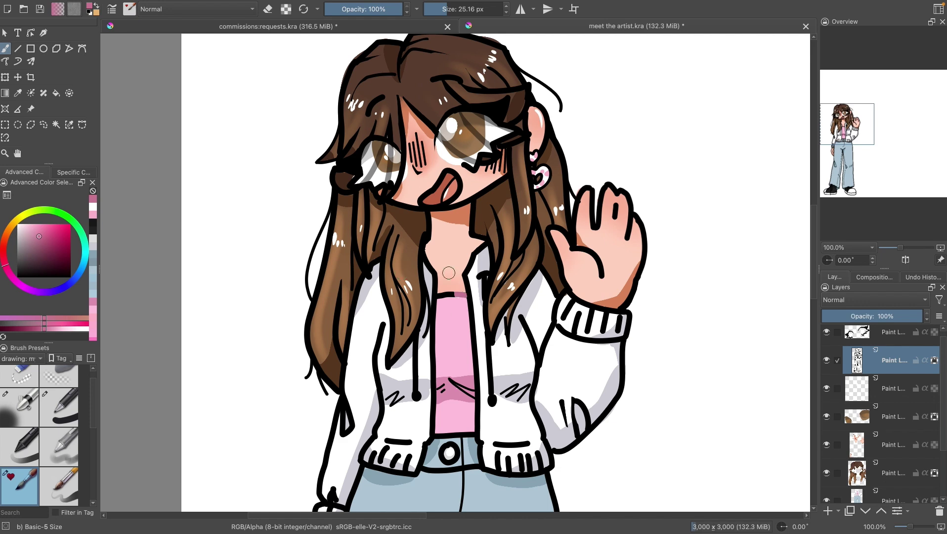
Step: Recolour the white jacket's outlines, drawstrings, folds and cuffs in lavender-grey
{"action": "left_click_drag", "start_coordinate": [911, 525], "coordinate": [908, 525]}
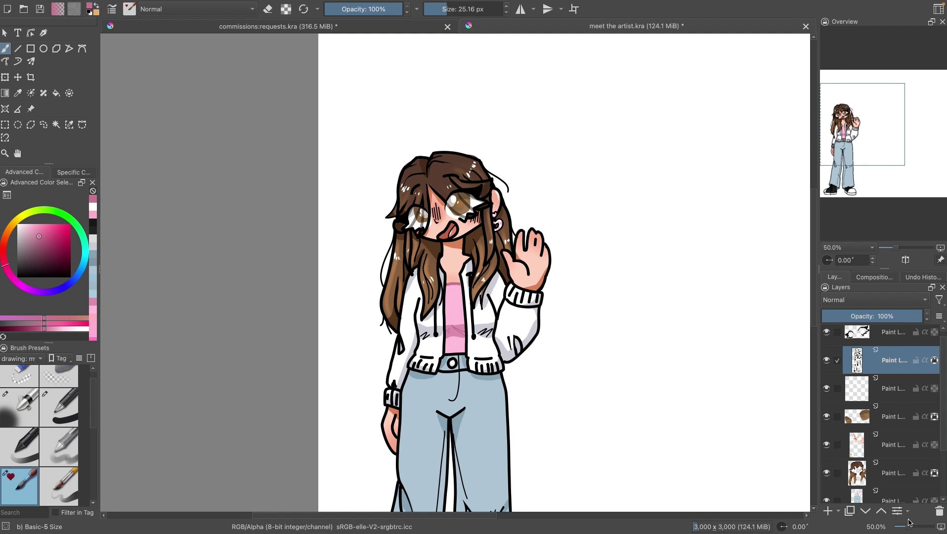
{"action": "left_click", "coordinate": [91, 247]}
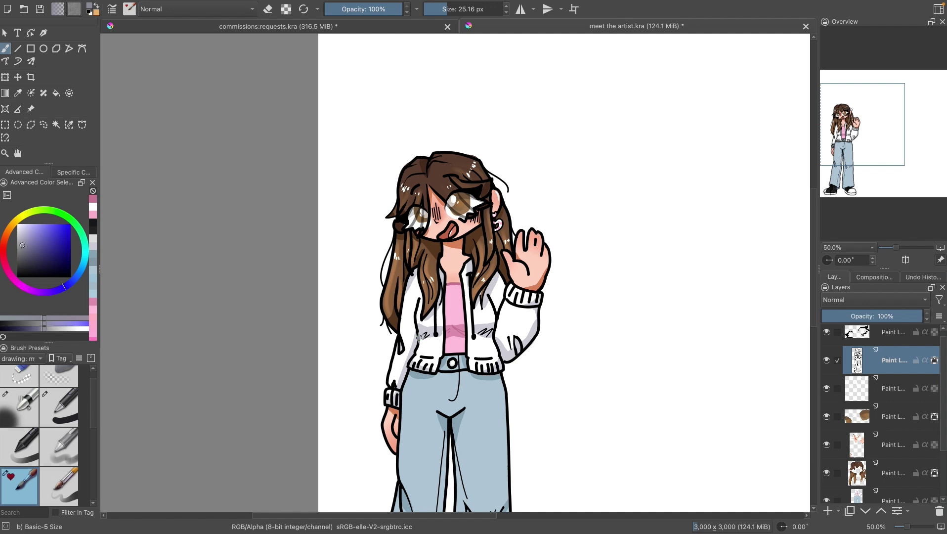
{"action": "key", "text": "ctrl+z"}
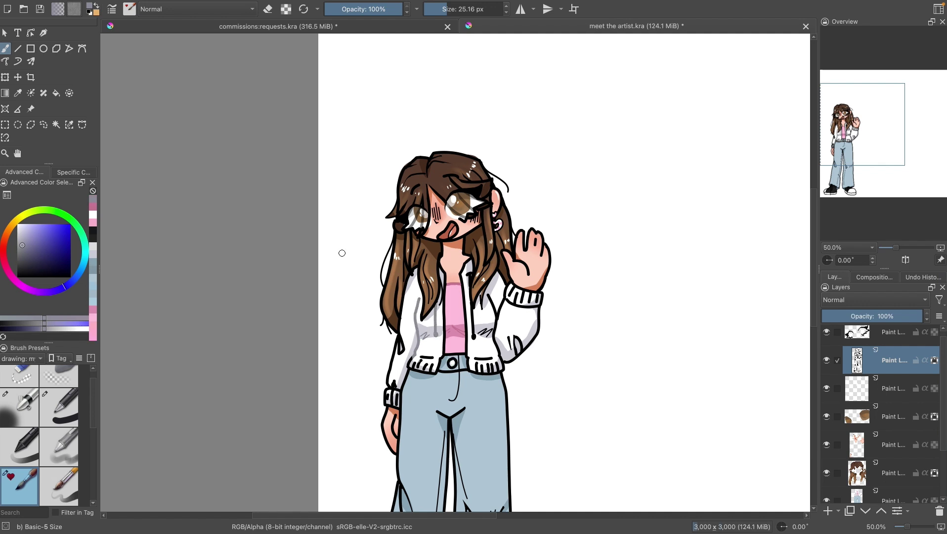
{"action": "left_click_drag", "start_coordinate": [394, 398], "coordinate": [386, 401]}
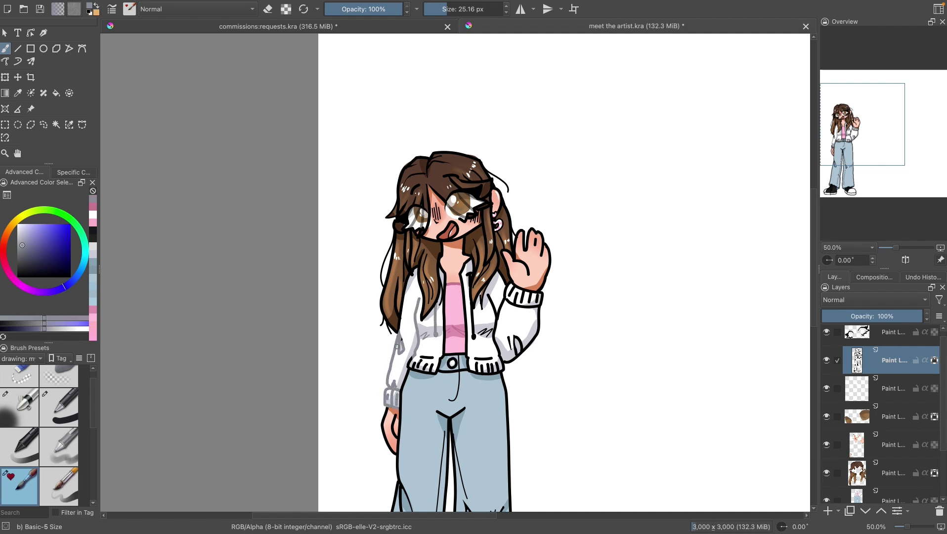
{"action": "left_click_drag", "start_coordinate": [396, 347], "coordinate": [408, 277]}
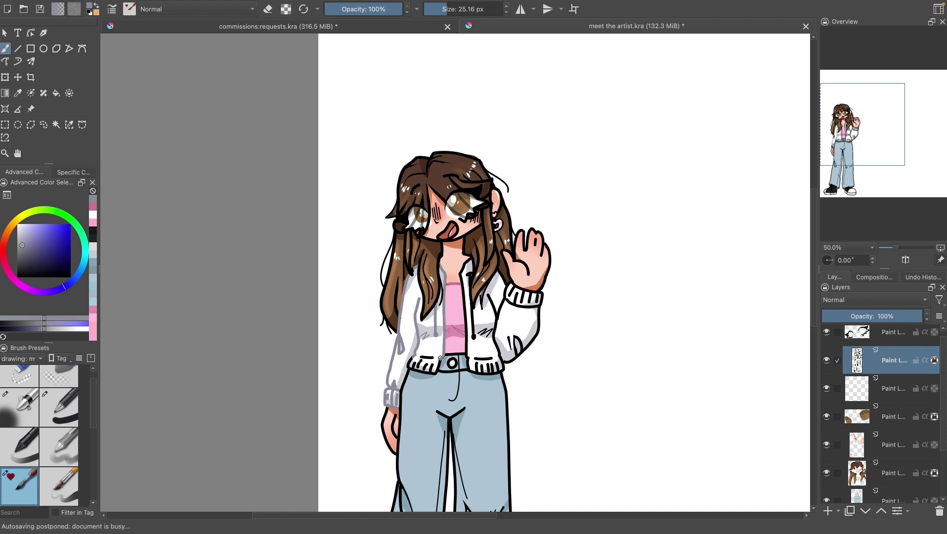
{"action": "left_click_drag", "start_coordinate": [503, 346], "coordinate": [474, 371]}
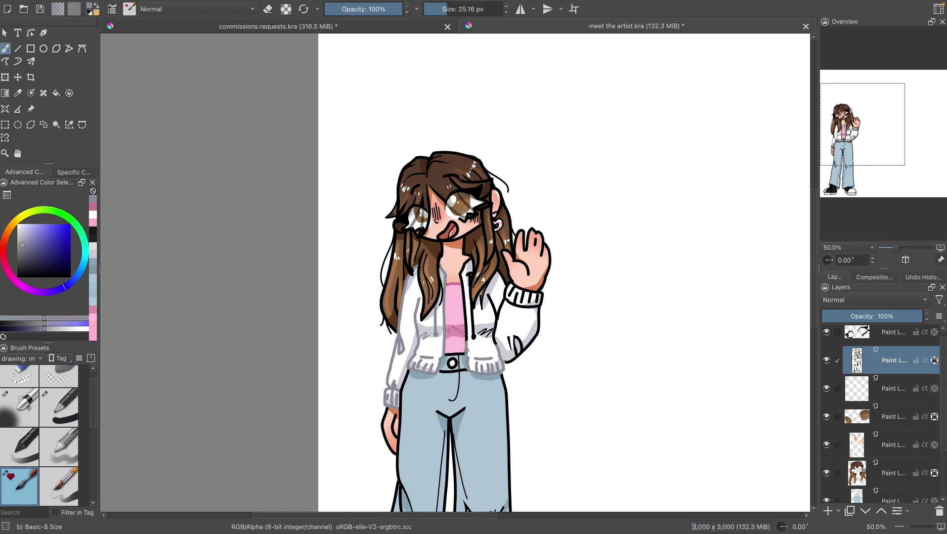
{"action": "mouse_move", "coordinate": [466, 279]}
{"action": "left_mouse_down"}
{"action": "mouse_move", "coordinate": [462, 344]}
{"action": "mouse_move", "coordinate": [462, 286]}
{"action": "left_mouse_up"}
{"action": "mouse_move", "coordinate": [470, 321]}
{"action": "left_mouse_down"}
{"action": "mouse_move", "coordinate": [494, 344]}
{"action": "mouse_move", "coordinate": [528, 350]}
{"action": "left_mouse_up"}
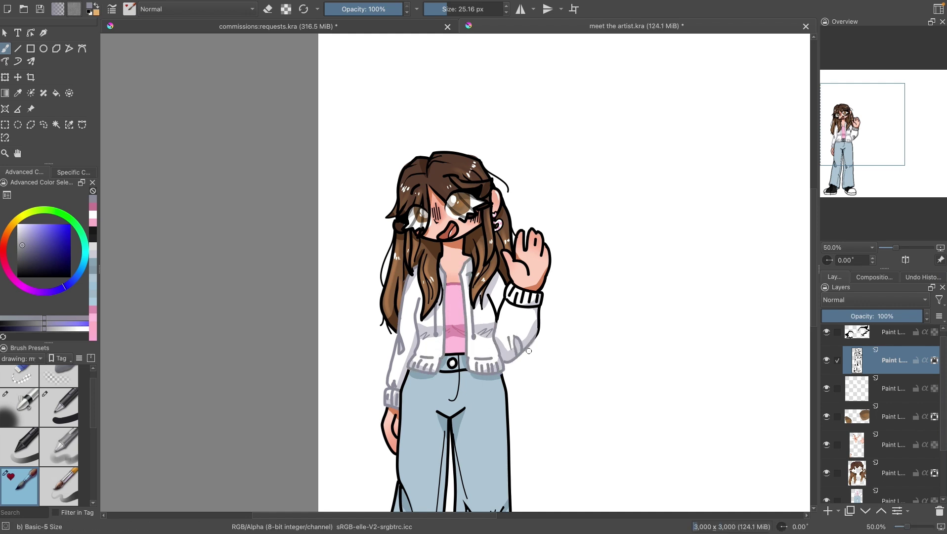
{"action": "left_click_drag", "start_coordinate": [533, 296], "coordinate": [522, 295]}
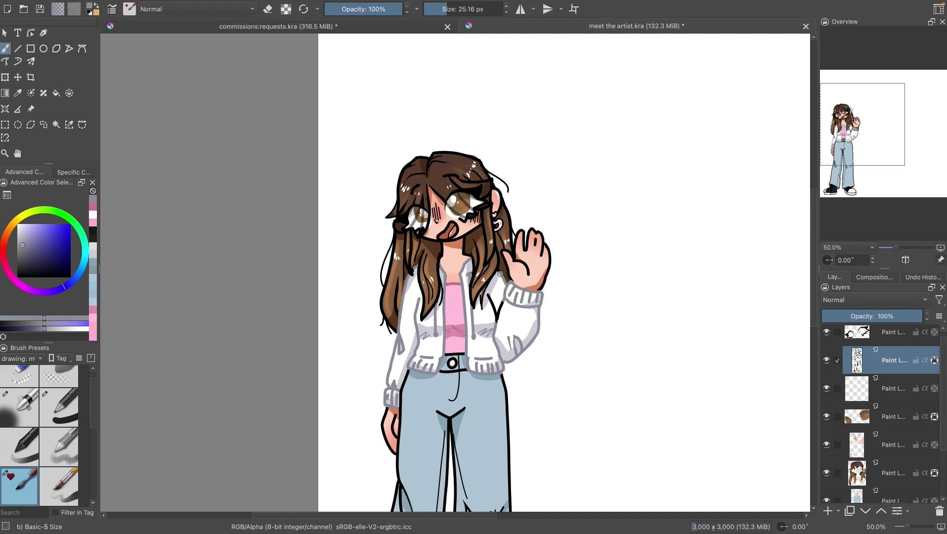
Step: Recolour the outlines of both hands, the face, mouth, ear and neck in dark reddish-brown
{"action": "left_click", "coordinate": [498, 223], "text": "ctrl"}
{"action": "scroll", "coordinate": [465, 245], "scroll_direction": "up", "scroll_amount": 4}
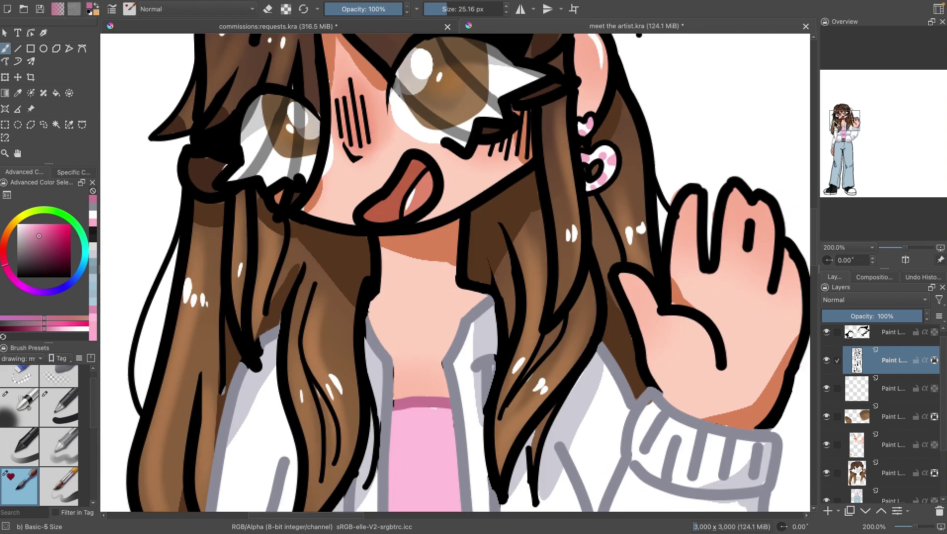
{"action": "scroll", "coordinate": [467, 272], "scroll_direction": "down", "scroll_amount": 4}
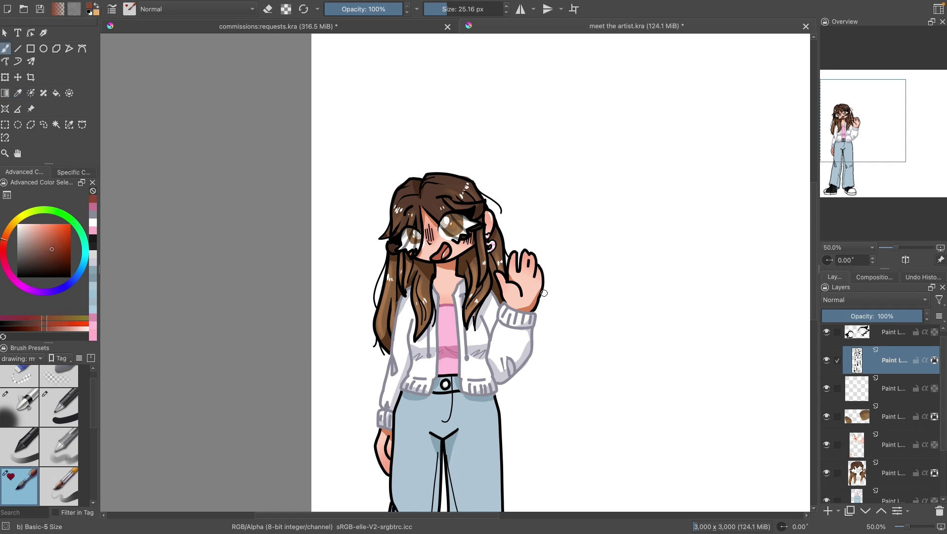
{"action": "left_click", "coordinate": [535, 305], "text": "ctrl"}
{"action": "left_click_drag", "start_coordinate": [513, 251], "coordinate": [507, 279]}
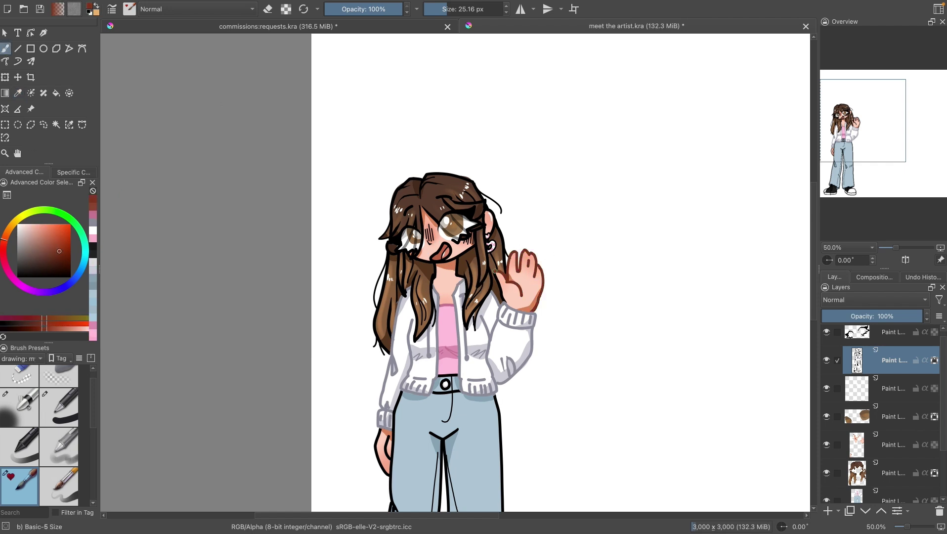
{"action": "left_click_drag", "start_coordinate": [841, 130], "coordinate": [841, 151]}
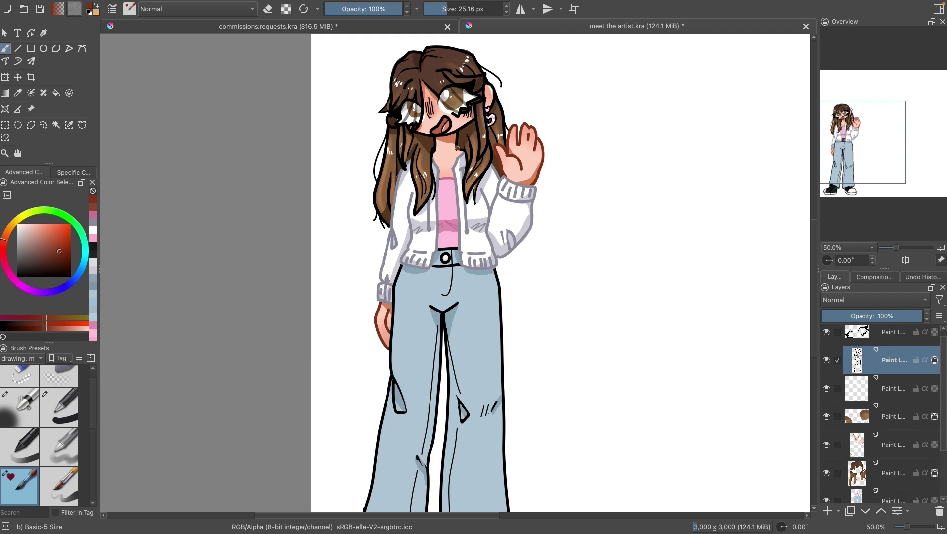
{"action": "mouse_move", "coordinate": [471, 120]}
{"action": "left_mouse_down"}
{"action": "mouse_move", "coordinate": [472, 108]}
{"action": "mouse_move", "coordinate": [436, 129]}
{"action": "left_mouse_up"}
{"action": "key", "text": "ctrl+z"}
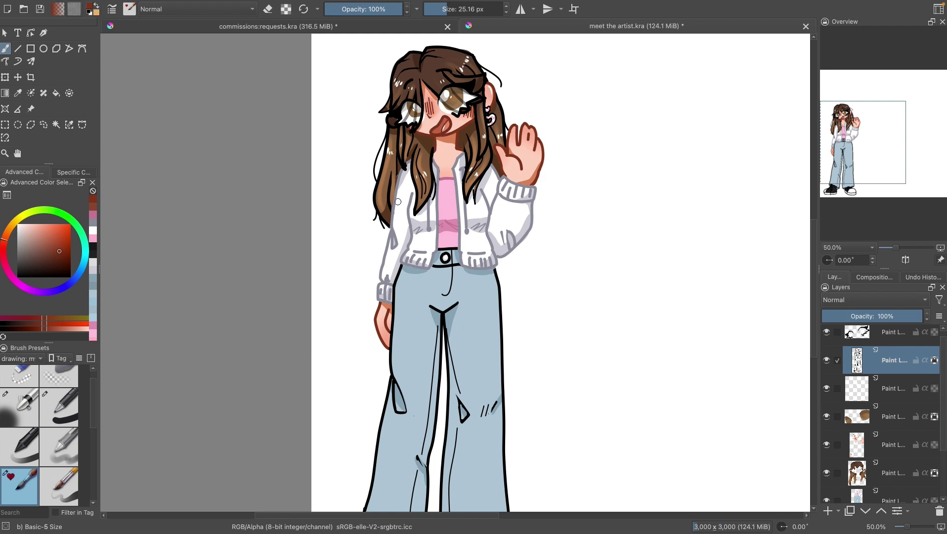
Step: Recolour the hair's outlines and strand lines in very dark brown with a 53.08 px brush
{"action": "left_click", "coordinate": [446, 93], "text": "ctrl"}
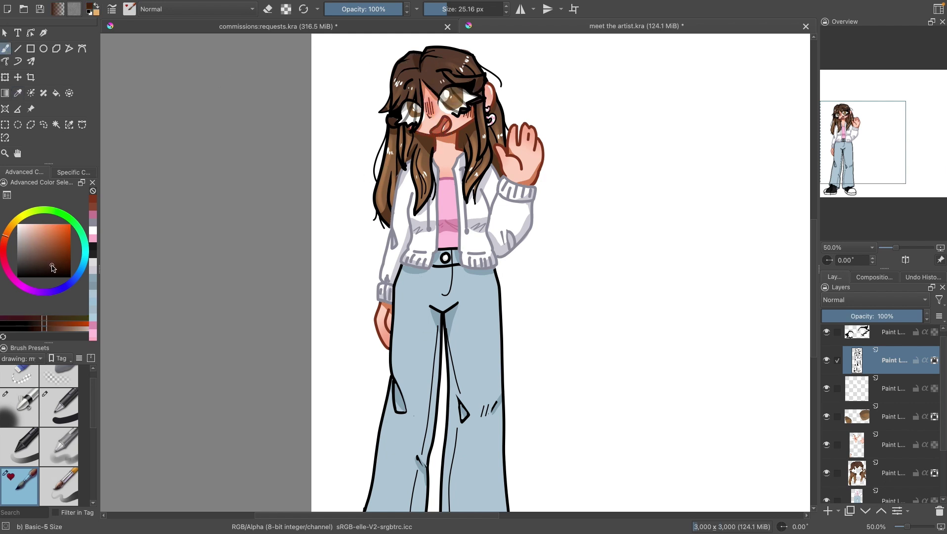
{"action": "left_click", "coordinate": [416, 68]}
{"action": "key", "text": "bracketright"}
{"action": "key", "text": "bracketright"}
{"action": "key", "text": "bracketright"}
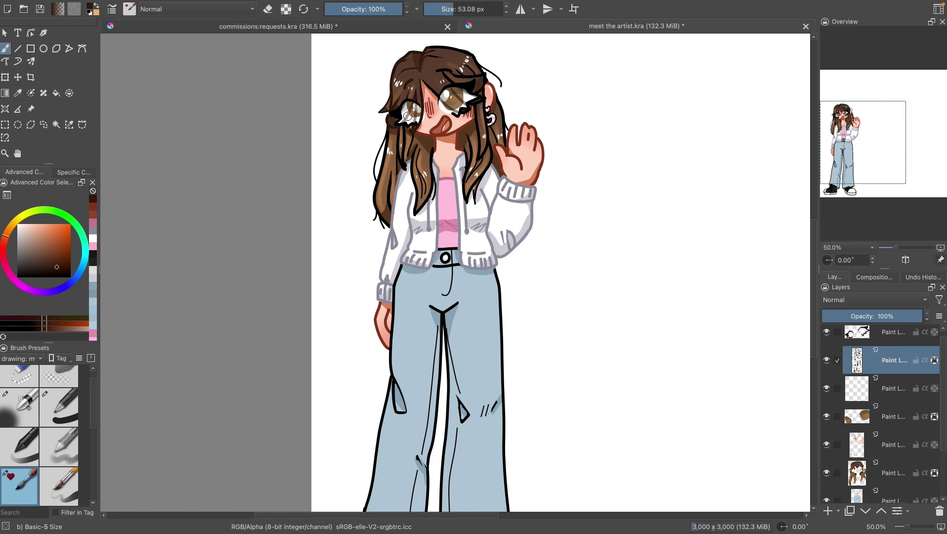
{"action": "left_click_drag", "start_coordinate": [406, 115], "coordinate": [375, 207]}
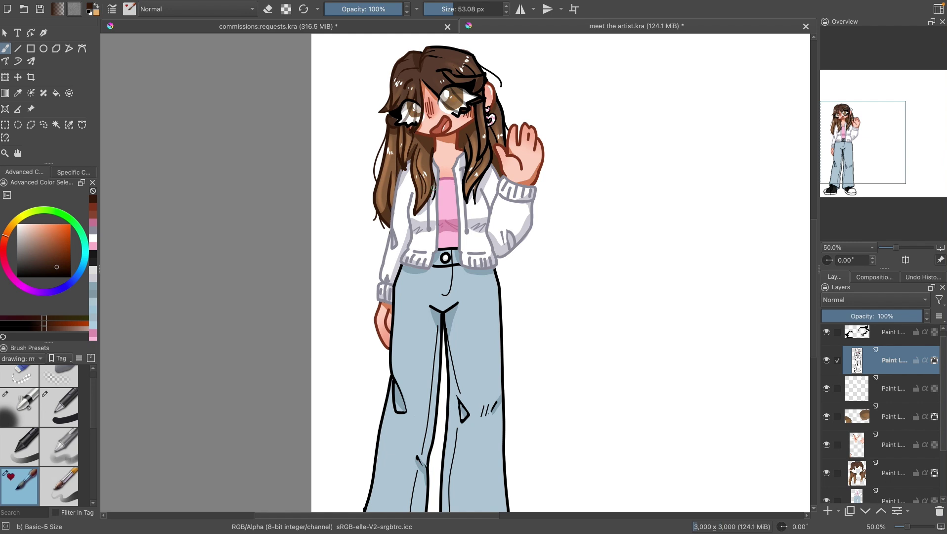
{"action": "mouse_move", "coordinate": [475, 204]}
{"action": "left_mouse_down"}
{"action": "mouse_move", "coordinate": [462, 50]}
{"action": "mouse_move", "coordinate": [464, 105]}
{"action": "left_mouse_up"}
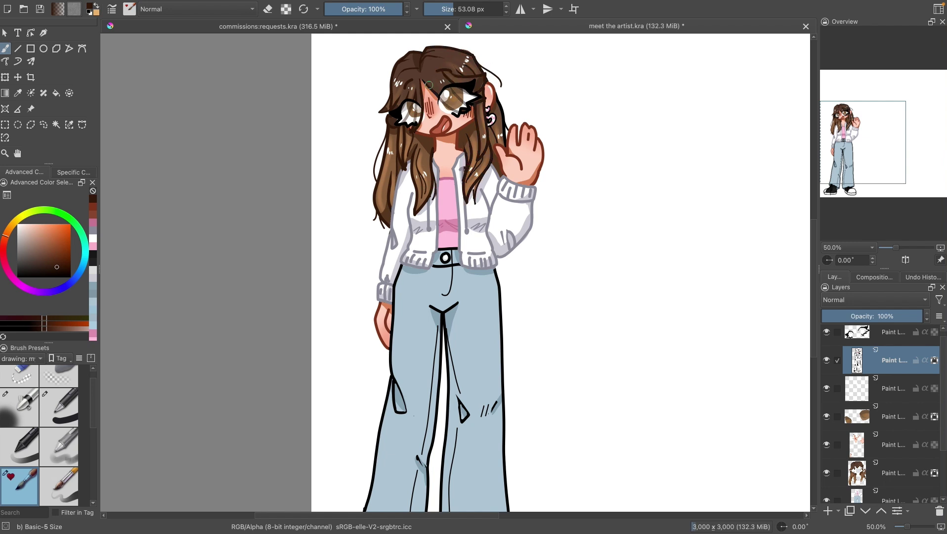
Step: Recolour the black outlines of the spotted earring in pink
{"action": "scroll", "coordinate": [446, 246], "scroll_direction": "up", "scroll_amount": 5}
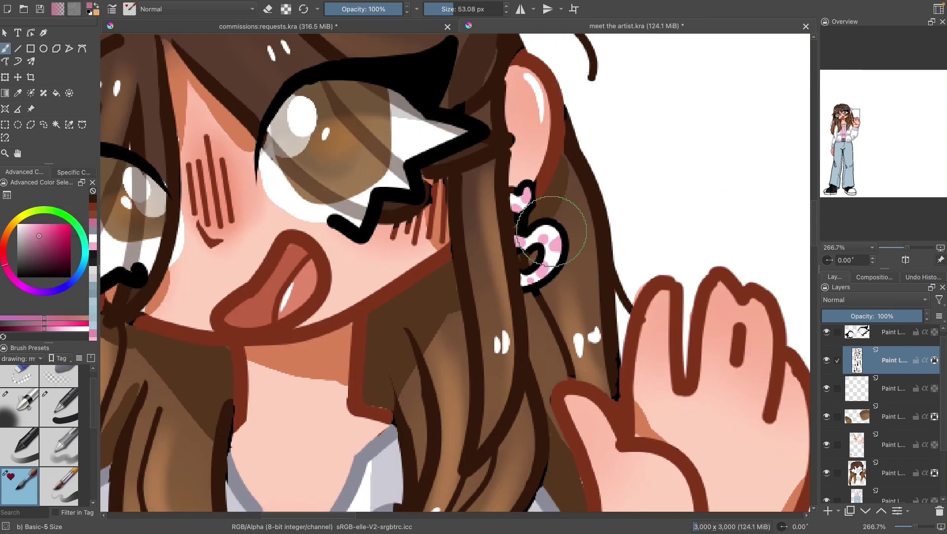
{"action": "mouse_move", "coordinate": [539, 217]}
{"action": "left_mouse_down"}
{"action": "mouse_move", "coordinate": [522, 247]}
{"action": "mouse_move", "coordinate": [527, 191]}
{"action": "mouse_move", "coordinate": [507, 174]}
{"action": "left_mouse_up"}
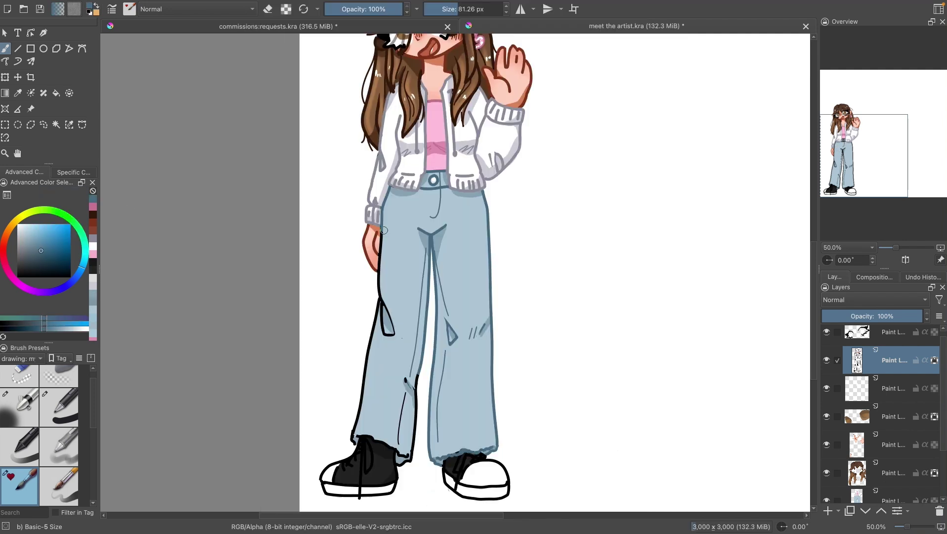
Step: Recolour the remaining black outlines, seams, folds and frayed hems of the jeans in dark slate blue
{"action": "key", "text": "plus"}
{"action": "key", "text": "plus"}
{"action": "key", "text": "plus"}
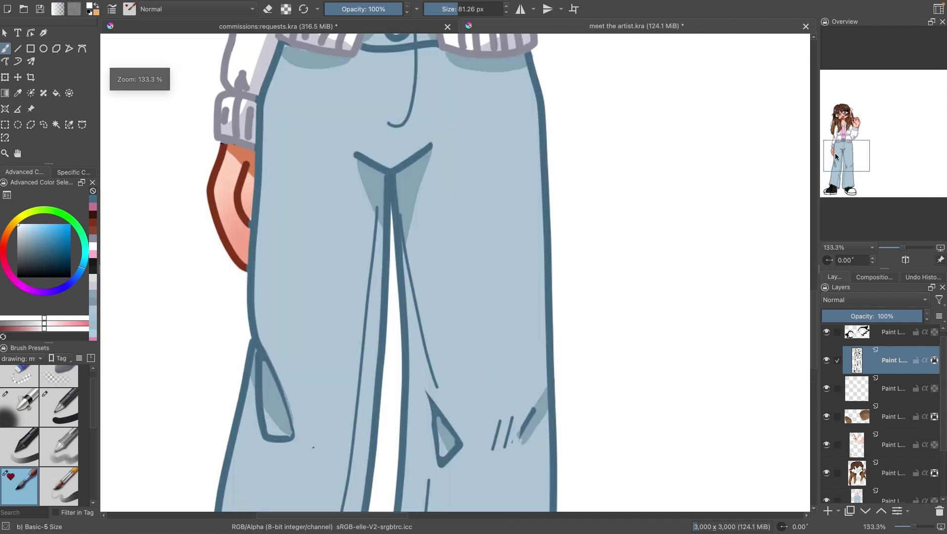
{"action": "left_click_drag", "start_coordinate": [316, 457], "coordinate": [345, 376]}
{"action": "mouse_move", "coordinate": [326, 340]}
{"action": "left_mouse_down"}
{"action": "mouse_move", "coordinate": [307, 389]}
{"action": "mouse_move", "coordinate": [276, 418]}
{"action": "left_mouse_up"}
{"action": "left_click_drag", "start_coordinate": [316, 444], "coordinate": [314, 508]}
{"action": "mouse_move", "coordinate": [574, 479]}
{"action": "left_mouse_down"}
{"action": "mouse_move", "coordinate": [598, 382]}
{"action": "mouse_move", "coordinate": [633, 387]}
{"action": "mouse_move", "coordinate": [590, 391]}
{"action": "left_mouse_up"}
Step: Recolour the shoelaces white and the outlines of both shoes' toe caps and soles grey with a 28.59 px brush
{"action": "left_click_drag", "start_coordinate": [20, 273], "coordinate": [9, 286]}
{"action": "left_click", "coordinate": [315, 343]}
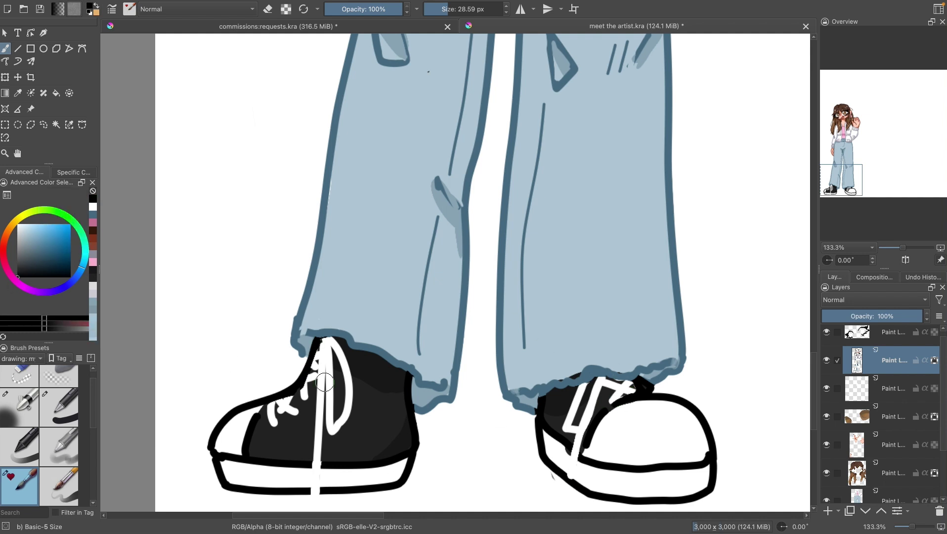
{"action": "key", "text": "l"}
{"action": "key", "text": "l"}
{"action": "key", "text": "l"}
{"action": "key", "text": "l"}
{"action": "key", "text": "l"}
{"action": "key", "text": "l"}
{"action": "mouse_move", "coordinate": [232, 410]}
{"action": "left_mouse_down"}
{"action": "mouse_move", "coordinate": [219, 487]}
{"action": "mouse_move", "coordinate": [296, 494]}
{"action": "mouse_move", "coordinate": [417, 454]}
{"action": "left_mouse_up"}
{"action": "left_click_drag", "start_coordinate": [262, 397], "coordinate": [245, 447]}
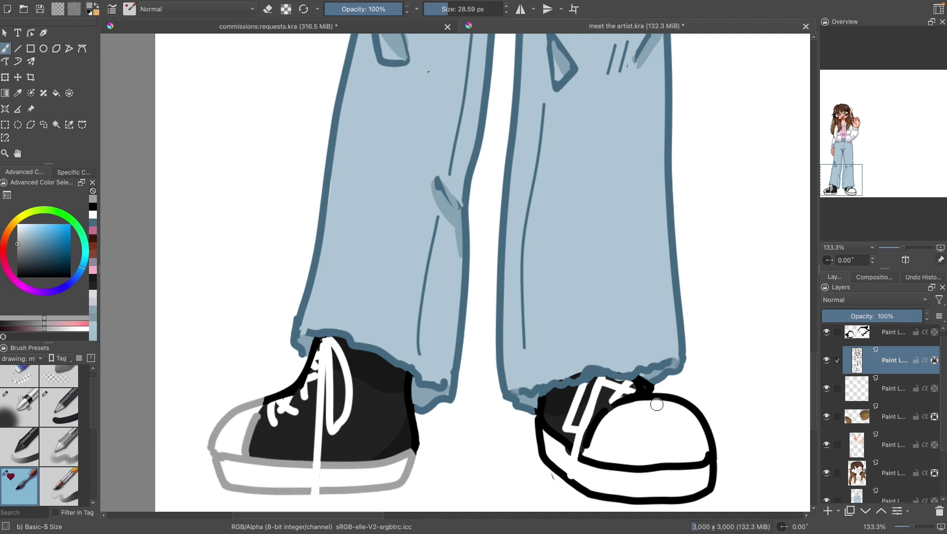
{"action": "mouse_move", "coordinate": [656, 404]}
{"action": "left_mouse_down"}
{"action": "mouse_move", "coordinate": [576, 489]}
{"action": "mouse_move", "coordinate": [533, 422]}
{"action": "mouse_move", "coordinate": [645, 395]}
{"action": "left_mouse_up"}
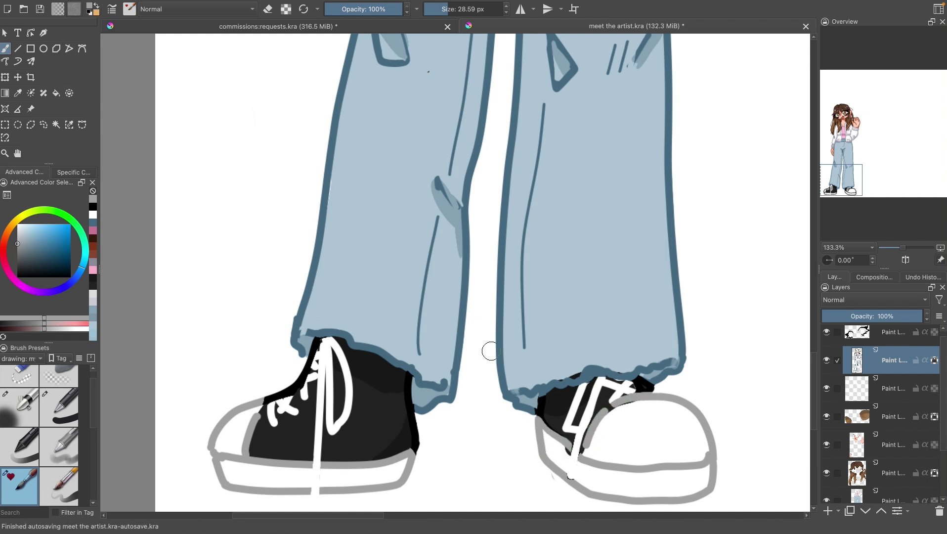
Step: Try to shade the heel end of the black shoe's white sole in light grey on the clothing colour layer
{"action": "left_click", "coordinate": [890, 499]}
{"action": "key", "text": "minus"}
{"action": "key", "text": "minus"}
{"action": "key", "text": "minus"}
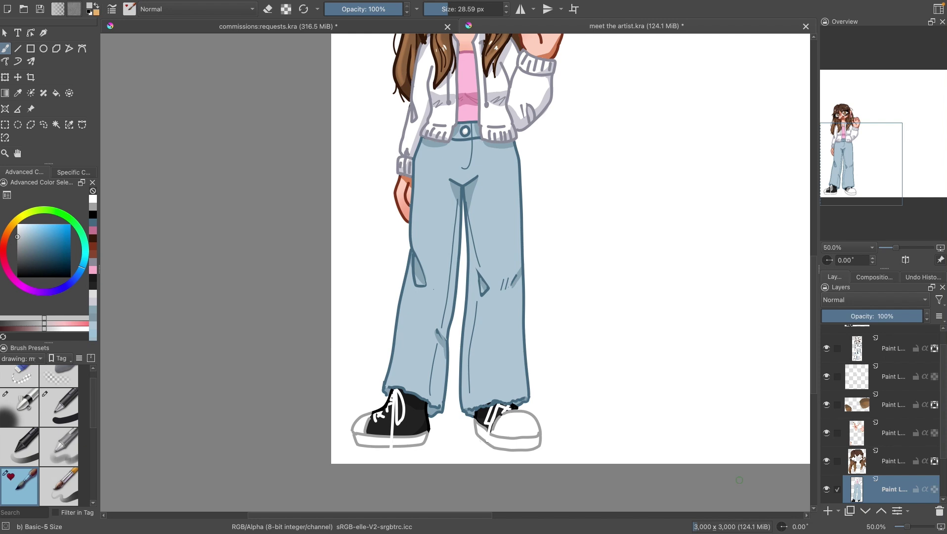
{"action": "left_click_drag", "start_coordinate": [418, 436], "coordinate": [422, 440]}
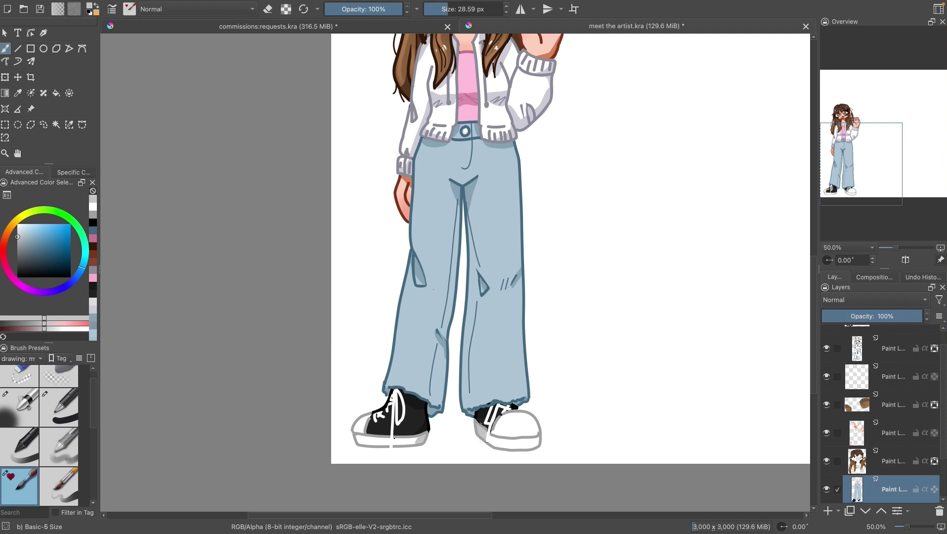
{"action": "key", "text": "ctrl+z"}
{"action": "key", "text": "minus"}
{"action": "key", "text": "minus"}
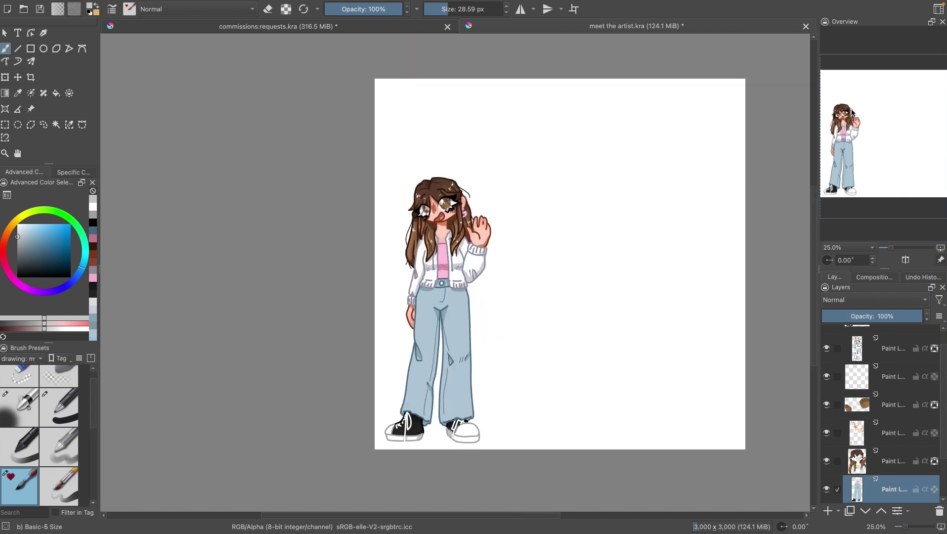
Step: Add a layer beneath the clothing colours and draw a tall light-pink filled rectangle behind the character
{"action": "mouse_move", "coordinate": [857, 348]}
{"action": "left_mouse_down"}
{"action": "mouse_move", "coordinate": [857, 454]}
{"action": "mouse_move", "coordinate": [857, 337]}
{"action": "mouse_move", "coordinate": [856, 474]}
{"action": "left_mouse_up"}
{"action": "left_click", "coordinate": [894, 460]}
{"action": "key", "text": "e"}
{"action": "mouse_move", "coordinate": [390, 430]}
{"action": "left_mouse_down"}
{"action": "mouse_move", "coordinate": [411, 345]}
{"action": "mouse_move", "coordinate": [469, 257]}
{"action": "mouse_move", "coordinate": [428, 188]}
{"action": "mouse_move", "coordinate": [394, 317]}
{"action": "mouse_move", "coordinate": [487, 442]}
{"action": "left_mouse_up"}
{"action": "left_click", "coordinate": [20, 494]}
{"action": "key", "text": "Insert"}
{"action": "left_click", "coordinate": [25, 238]}
{"action": "left_click", "coordinate": [30, 48]}
{"action": "key", "text": "b"}
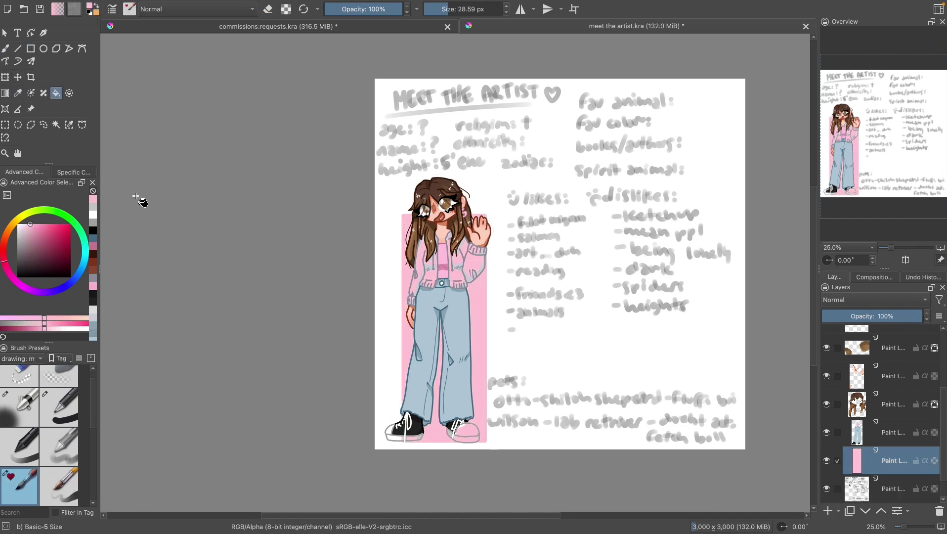
Step: Paint the see-through toe caps and soles of both shoes white on the clothing colour layer
{"action": "left_click", "coordinate": [895, 439]}
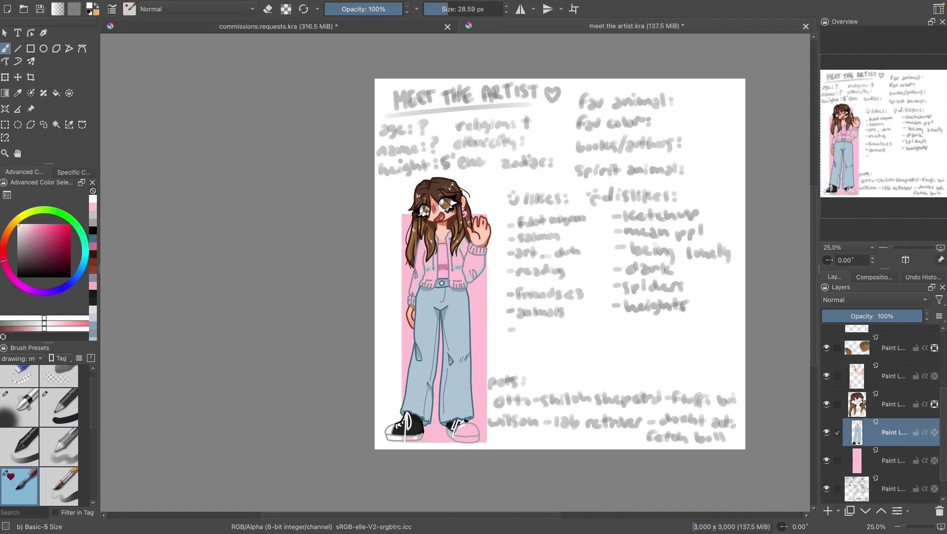
{"action": "scroll", "coordinate": [834, 173], "scroll_direction": "up", "scroll_amount": 4}
{"action": "mouse_move", "coordinate": [574, 425]}
{"action": "left_mouse_down"}
{"action": "mouse_move", "coordinate": [514, 425]}
{"action": "mouse_move", "coordinate": [553, 405]}
{"action": "mouse_move", "coordinate": [499, 452]}
{"action": "left_mouse_up"}
{"action": "left_click_drag", "start_coordinate": [330, 447], "coordinate": [293, 444]}
Step: Close the outline gaps and fill the jacket half on the lowered arm's side with white
{"action": "left_click_drag", "start_coordinate": [834, 166], "coordinate": [835, 122]}
{"action": "mouse_move", "coordinate": [303, 420]}
{"action": "left_mouse_down"}
{"action": "mouse_move", "coordinate": [299, 402]}
{"action": "mouse_move", "coordinate": [321, 340]}
{"action": "mouse_move", "coordinate": [329, 218]}
{"action": "mouse_move", "coordinate": [363, 257]}
{"action": "left_mouse_up"}
{"action": "key", "text": "f"}
{"action": "left_click", "coordinate": [336, 247]}
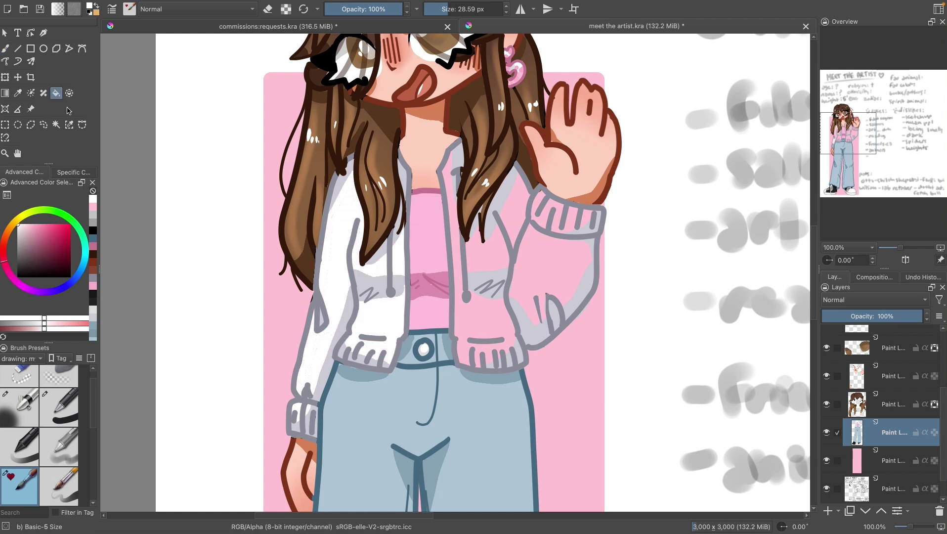
Step: Close the gaps around the jacket's other front panel and fill its lower part with white
{"action": "left_click", "coordinate": [5, 48]}
{"action": "left_click_drag", "start_coordinate": [444, 174], "coordinate": [447, 196]}
{"action": "left_click_drag", "start_coordinate": [519, 172], "coordinate": [527, 201]}
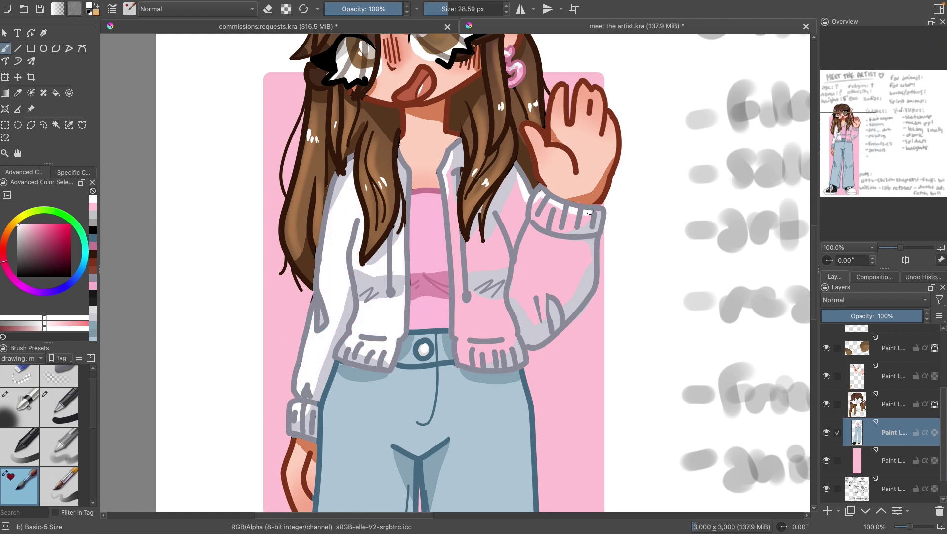
{"action": "key", "text": "f"}
{"action": "left_click", "coordinate": [5, 48]}
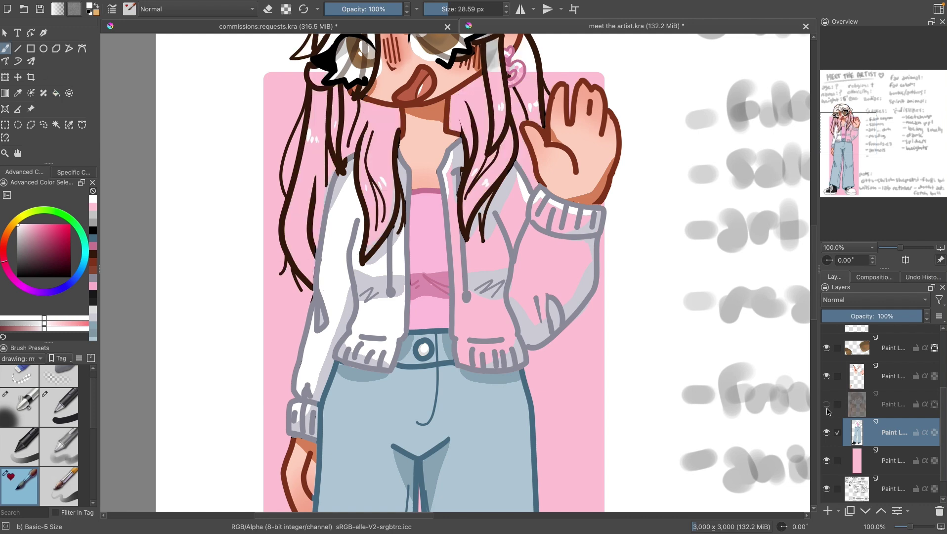
{"action": "mouse_move", "coordinate": [514, 321]}
{"action": "left_mouse_down"}
{"action": "mouse_move", "coordinate": [509, 346]}
{"action": "mouse_move", "coordinate": [462, 277]}
{"action": "mouse_move", "coordinate": [483, 337]}
{"action": "mouse_move", "coordinate": [467, 317]}
{"action": "left_mouse_up"}
{"action": "key", "text": "f"}
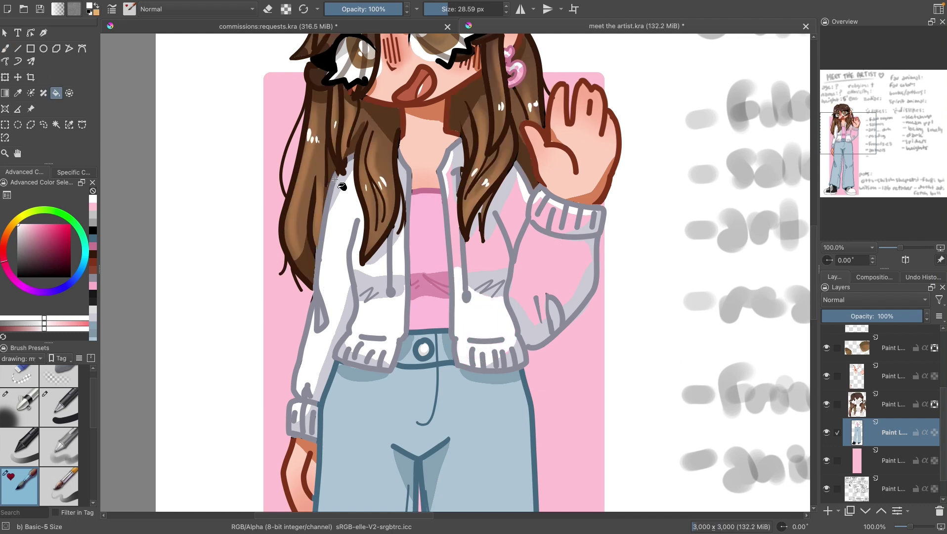
Step: Paint and fill the shoulder, upper front and raised sleeve of the jacket with white
{"action": "left_click", "coordinate": [558, 276]}
{"action": "key", "text": "ctrl+z"}
{"action": "key", "text": "b"}
{"action": "mouse_move", "coordinate": [455, 168]}
{"action": "left_mouse_down"}
{"action": "mouse_move", "coordinate": [452, 267]}
{"action": "mouse_move", "coordinate": [500, 220]}
{"action": "left_mouse_up"}
{"action": "key", "text": "f"}
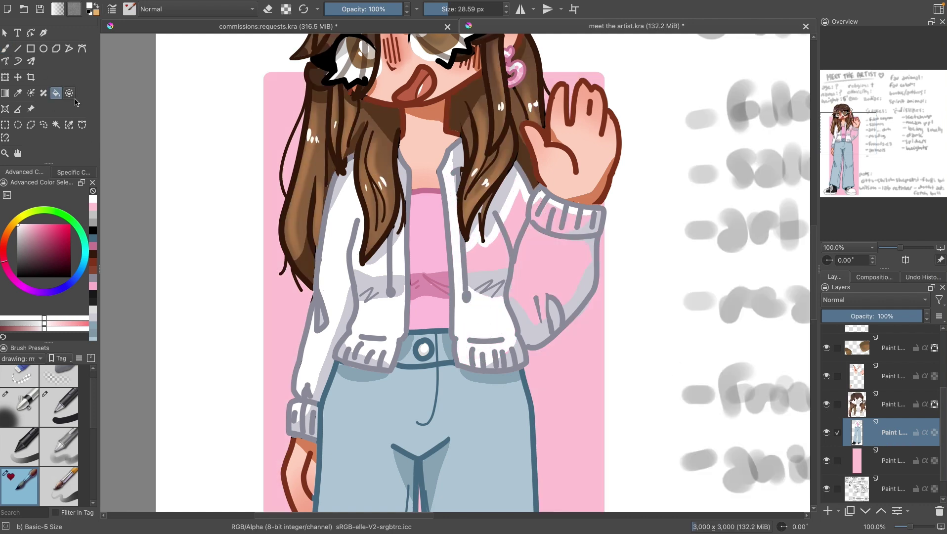
{"action": "left_click", "coordinate": [499, 243]}
{"action": "key", "text": "b"}
Step: Letter "MEET THE" in crimson over the sketched title, on a new layer above the text sketch
{"action": "left_click", "coordinate": [909, 527]}
{"action": "left_click", "coordinate": [889, 460]}
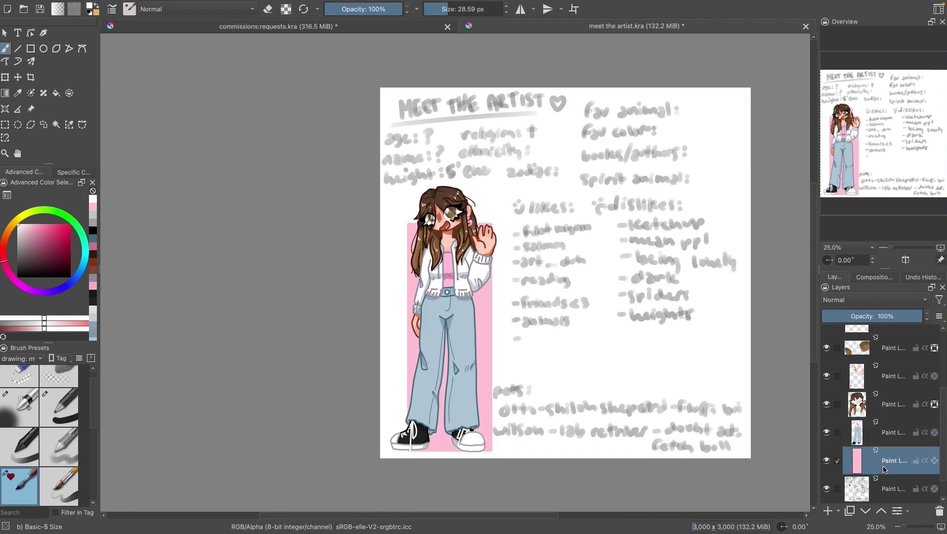
{"action": "left_click", "coordinate": [890, 489]}
{"action": "scroll", "coordinate": [518, 111], "scroll_direction": "up", "scroll_amount": 3}
{"action": "left_click", "coordinate": [64, 239]}
{"action": "key", "text": "ctrl+z"}
{"action": "left_click_drag", "start_coordinate": [206, 131], "coordinate": [229, 84]}
{"action": "mouse_move", "coordinate": [237, 118]}
{"action": "left_mouse_down"}
{"action": "mouse_move", "coordinate": [278, 84]}
{"action": "mouse_move", "coordinate": [309, 79]}
{"action": "left_mouse_up"}
{"action": "mouse_move", "coordinate": [321, 91]}
{"action": "left_mouse_down"}
{"action": "mouse_move", "coordinate": [365, 113]}
{"action": "mouse_move", "coordinate": [398, 74]}
{"action": "left_mouse_up"}
Step: Complete the crimson title with "ARTIST" and a heart outline, and underline it with one long stroke
{"action": "mouse_move", "coordinate": [436, 106]}
{"action": "left_mouse_down"}
{"action": "mouse_move", "coordinate": [459, 69]}
{"action": "mouse_move", "coordinate": [445, 104]}
{"action": "mouse_move", "coordinate": [443, 89]}
{"action": "left_mouse_up"}
{"action": "key", "text": "ctrl+z"}
{"action": "left_click_drag", "start_coordinate": [447, 106], "coordinate": [489, 101]}
{"action": "left_click_drag", "start_coordinate": [504, 71], "coordinate": [494, 101]}
{"action": "mouse_move", "coordinate": [499, 69]}
{"action": "left_mouse_down"}
{"action": "mouse_move", "coordinate": [514, 99]}
{"action": "mouse_move", "coordinate": [543, 97]}
{"action": "left_mouse_up"}
{"action": "left_click_drag", "start_coordinate": [187, 155], "coordinate": [412, 128]}
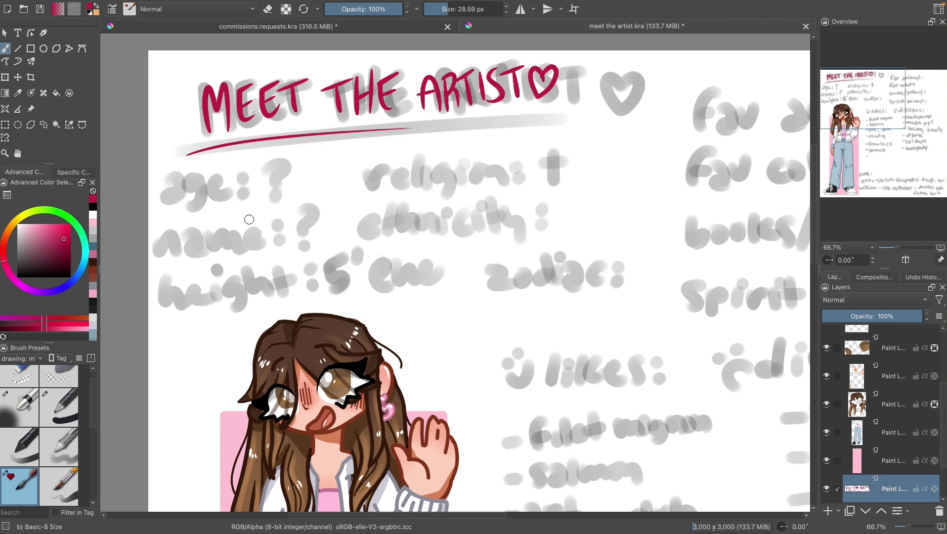
{"action": "left_click_drag", "start_coordinate": [165, 180], "coordinate": [183, 201]}
{"action": "mouse_move", "coordinate": [188, 195]}
{"action": "left_mouse_down"}
{"action": "mouse_move", "coordinate": [218, 208]}
{"action": "mouse_move", "coordinate": [267, 195]}
{"action": "left_mouse_up"}
{"action": "key", "text": "ctrl+z"}
{"action": "key", "text": "ctrl+z"}
{"action": "key", "text": "ctrl+z"}
{"action": "key", "text": "ctrl+z"}
{"action": "key", "text": "ctrl+z"}
{"action": "key", "text": "ctrl+z"}
Step: Letter "height: 5' ehe" in crimson below the title with the Basic-1 brush at 10.17 px
{"action": "left_click", "coordinate": [58, 407]}
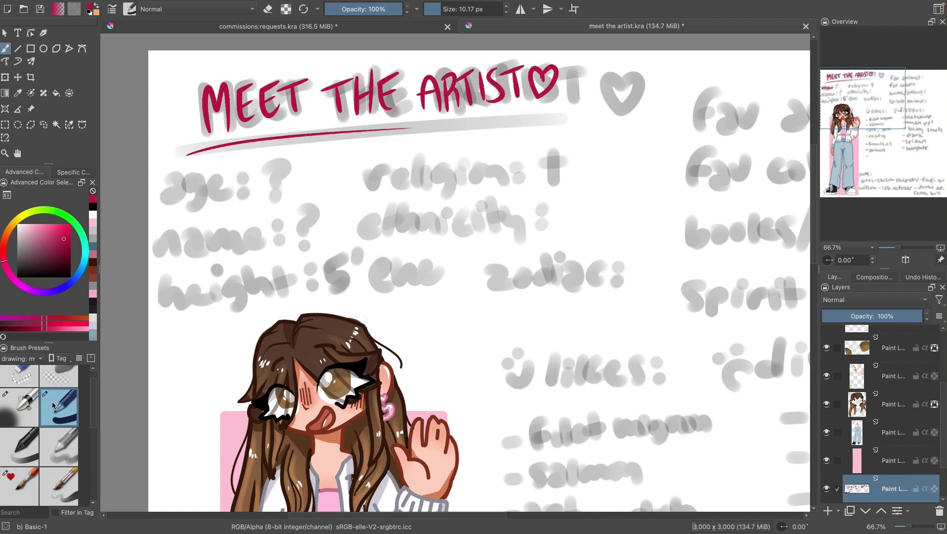
{"action": "left_click_drag", "start_coordinate": [168, 182], "coordinate": [179, 201]}
{"action": "left_click_drag", "start_coordinate": [186, 190], "coordinate": [208, 206]}
{"action": "mouse_move", "coordinate": [221, 177]}
{"action": "left_mouse_down"}
{"action": "mouse_move", "coordinate": [231, 194]}
{"action": "mouse_move", "coordinate": [250, 187]}
{"action": "left_mouse_up"}
{"action": "left_click_drag", "start_coordinate": [261, 179], "coordinate": [271, 193]}
{"action": "mouse_move", "coordinate": [293, 164]}
{"action": "left_mouse_down"}
{"action": "mouse_move", "coordinate": [290, 174]}
{"action": "mouse_move", "coordinate": [326, 177]}
{"action": "left_mouse_up"}
{"action": "key", "text": "ctrl+z"}
{"action": "key", "text": "ctrl+z"}
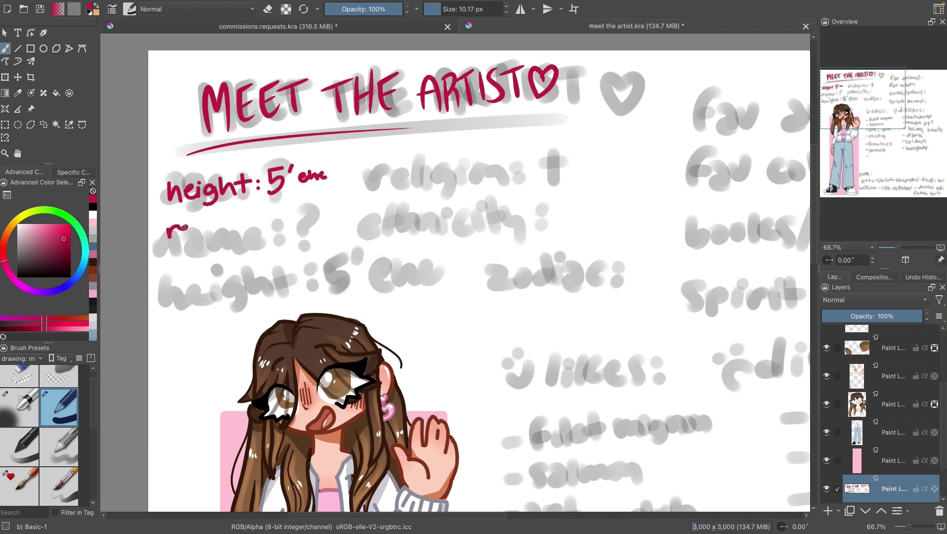
Step: Letter "religion:" with a solid cross symbol below the height line
{"action": "left_click_drag", "start_coordinate": [184, 228], "coordinate": [216, 232]}
{"action": "left_click_drag", "start_coordinate": [218, 225], "coordinate": [259, 231]}
{"action": "mouse_move", "coordinate": [274, 210]}
{"action": "left_mouse_down"}
{"action": "mouse_move", "coordinate": [304, 229]}
{"action": "mouse_move", "coordinate": [282, 232]}
{"action": "mouse_move", "coordinate": [295, 216]}
{"action": "left_mouse_up"}
{"action": "key", "text": "ctrl+z"}
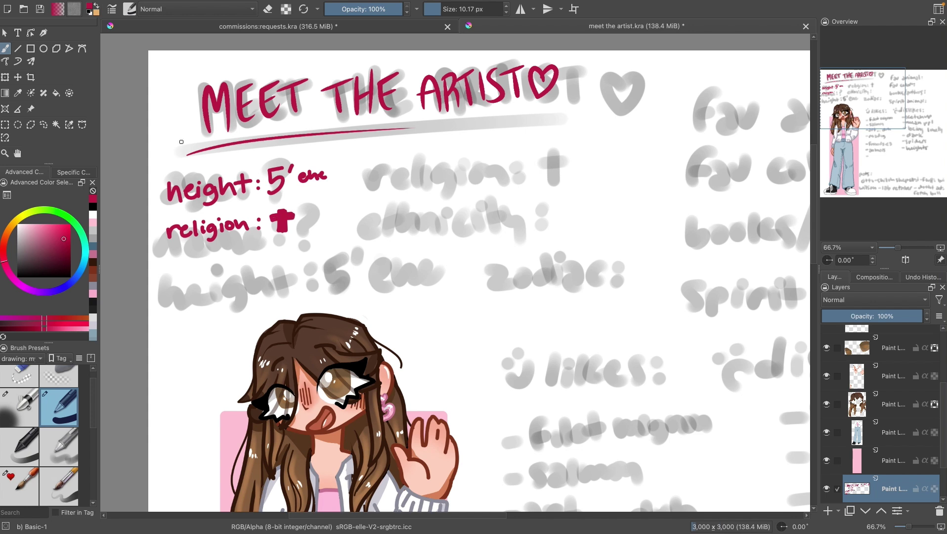
Step: Letter "ethnicity: German Scotish Irish" on two lines below the religion line
{"action": "left_click_drag", "start_coordinate": [166, 272], "coordinate": [198, 272]}
{"action": "left_click_drag", "start_coordinate": [200, 270], "coordinate": [266, 270]}
{"action": "mouse_move", "coordinate": [275, 257]}
{"action": "left_mouse_down"}
{"action": "mouse_move", "coordinate": [288, 270]}
{"action": "mouse_move", "coordinate": [321, 266]}
{"action": "left_mouse_up"}
{"action": "left_click_drag", "start_coordinate": [316, 266], "coordinate": [355, 264]}
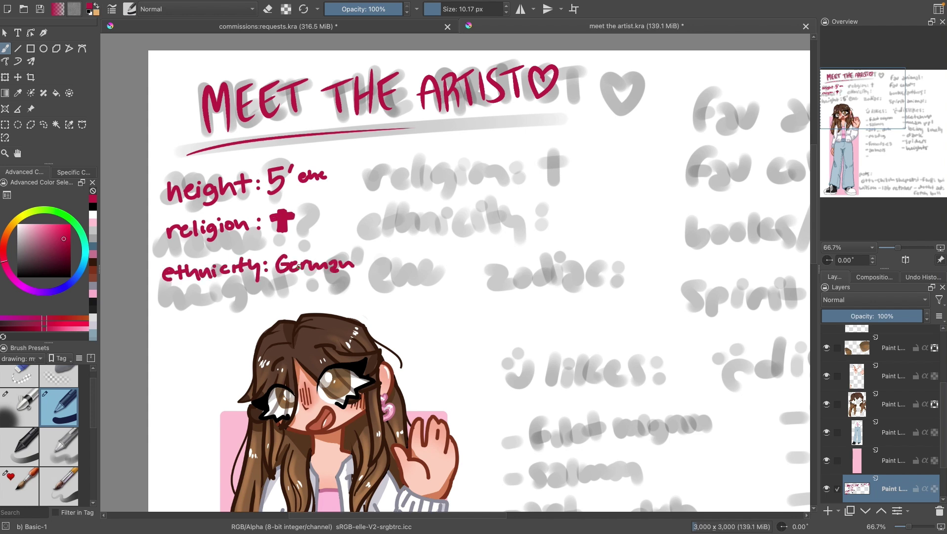
{"action": "left_click_drag", "start_coordinate": [190, 289], "coordinate": [212, 299]}
{"action": "left_click_drag", "start_coordinate": [213, 296], "coordinate": [261, 296]}
{"action": "left_click_drag", "start_coordinate": [276, 283], "coordinate": [279, 296]}
{"action": "left_click_drag", "start_coordinate": [284, 291], "coordinate": [314, 297]}
{"action": "left_click_drag", "start_coordinate": [316, 281], "coordinate": [332, 295]}
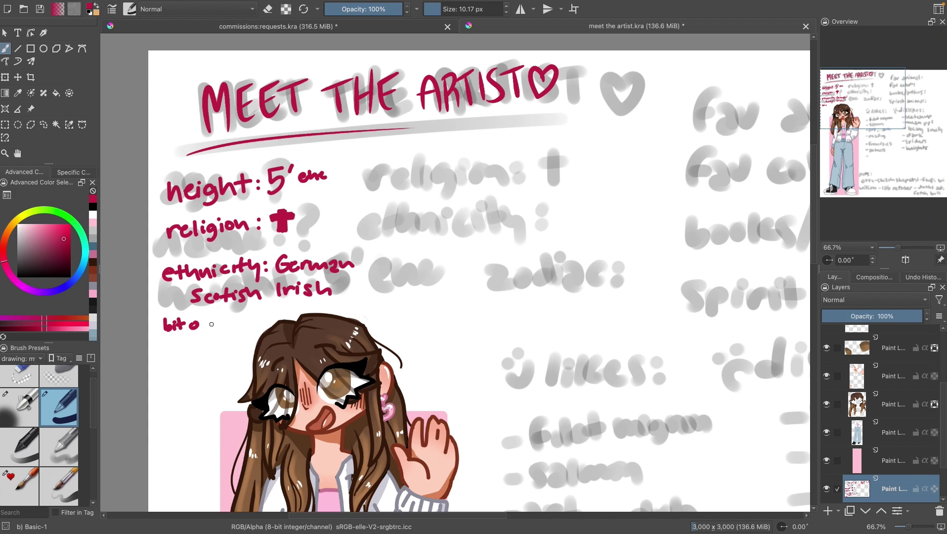
Step: Add "bit o Native American" in smaller lettering below the ethnicity lines, beside the character's head
{"action": "left_click_drag", "start_coordinate": [207, 327], "coordinate": [218, 316]}
{"action": "left_click_drag", "start_coordinate": [219, 325], "coordinate": [226, 322]}
{"action": "left_click_drag", "start_coordinate": [224, 318], "coordinate": [232, 324]}
{"action": "left_click_drag", "start_coordinate": [234, 321], "coordinate": [236, 318]}
{"action": "left_click_drag", "start_coordinate": [238, 317], "coordinate": [247, 322]}
{"action": "mouse_move", "coordinate": [248, 321]}
{"action": "left_mouse_down"}
{"action": "mouse_move", "coordinate": [256, 317]}
{"action": "mouse_move", "coordinate": [263, 336]}
{"action": "left_mouse_up"}
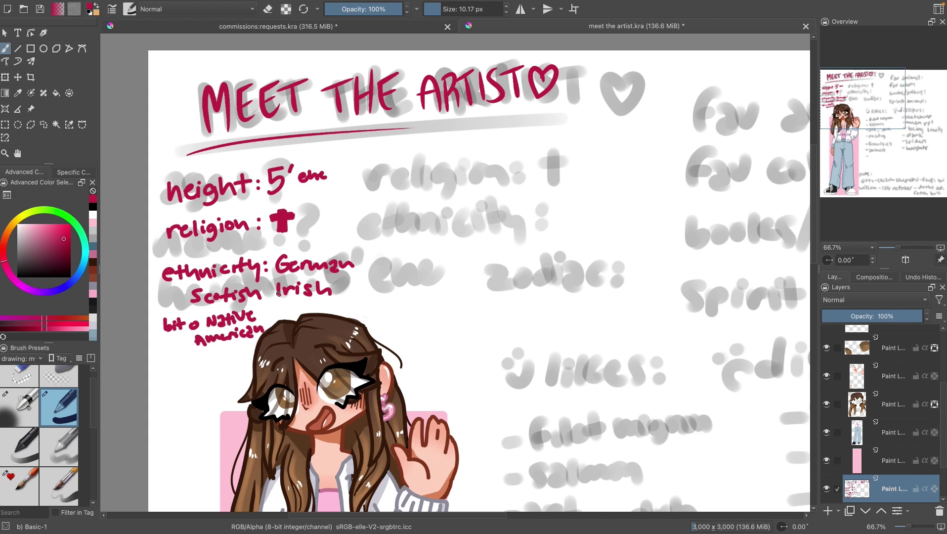
{"action": "key", "text": "ctrl+z"}
{"action": "key", "text": "ctrl+z"}
{"action": "key", "text": "ctrl+z"}
{"action": "key", "text": "ctrl+z"}
{"action": "key", "text": "ctrl+z"}
Step: Letter "Zodiac: Aries" and "Spirit animal: sea otter" in crimson beside the height and religion lines
{"action": "mouse_move", "coordinate": [173, 347]}
{"action": "left_mouse_down"}
{"action": "mouse_move", "coordinate": [248, 336]}
{"action": "mouse_move", "coordinate": [160, 402]}
{"action": "left_mouse_up"}
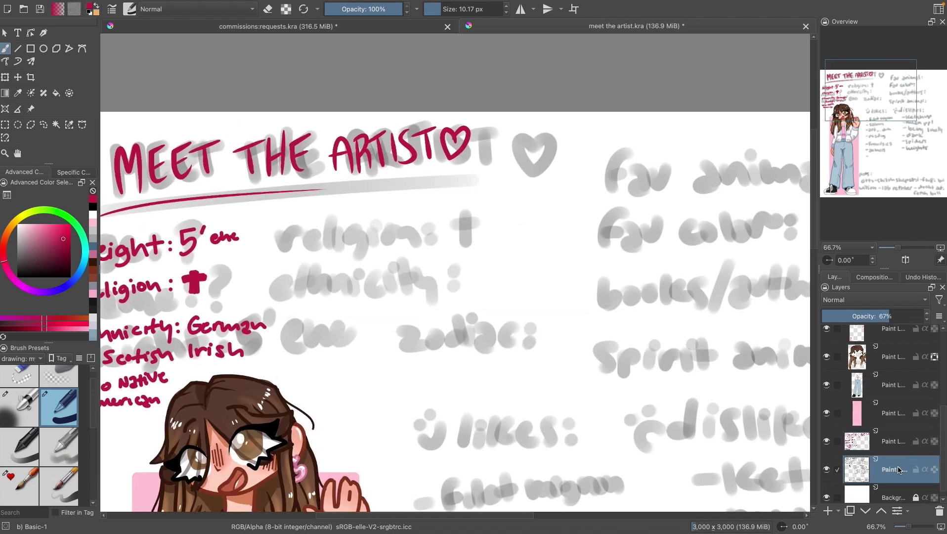
{"action": "left_click_drag", "start_coordinate": [277, 230], "coordinate": [303, 246]}
{"action": "left_click_drag", "start_coordinate": [312, 237], "coordinate": [309, 238]}
{"action": "mouse_move", "coordinate": [319, 228]}
{"action": "left_mouse_down"}
{"action": "mouse_move", "coordinate": [318, 241]}
{"action": "mouse_move", "coordinate": [346, 242]}
{"action": "left_mouse_up"}
{"action": "left_click_drag", "start_coordinate": [363, 233], "coordinate": [363, 241]}
{"action": "left_click_drag", "start_coordinate": [375, 243], "coordinate": [392, 241]}
{"action": "left_click_drag", "start_coordinate": [393, 238], "coordinate": [426, 236]}
{"action": "left_click_drag", "start_coordinate": [328, 168], "coordinate": [357, 168]}
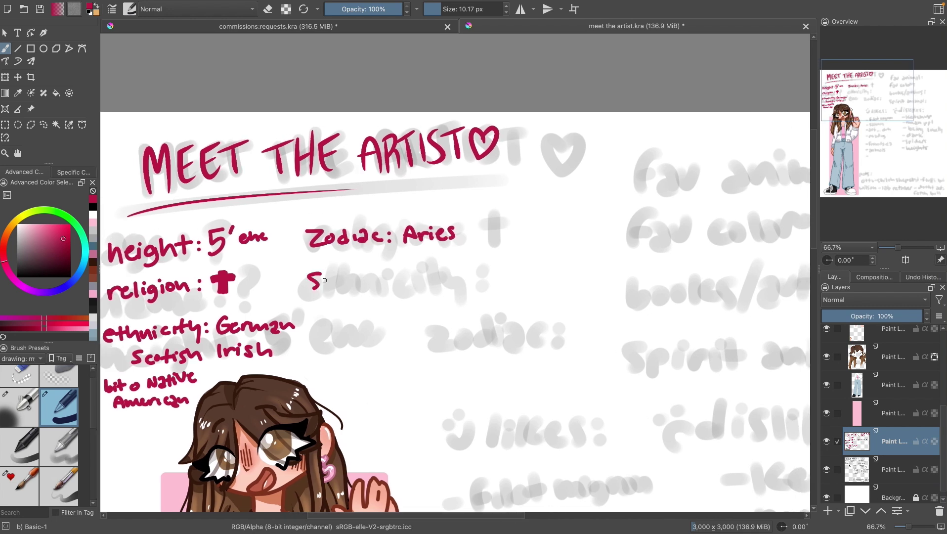
{"action": "left_click_drag", "start_coordinate": [353, 280], "coordinate": [554, 267]}
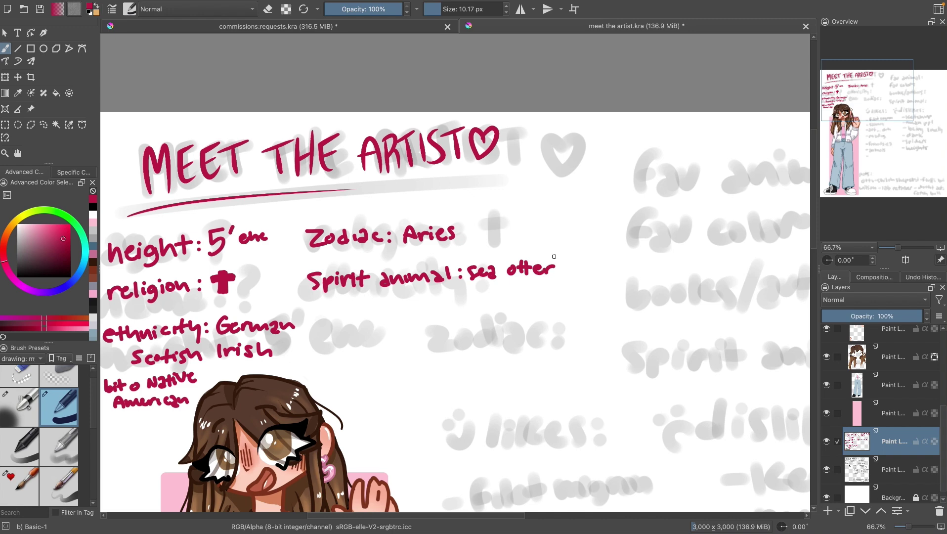
Step: Letter "Fav animal:" over its sketched heading and add a small animal doodle with a word beside it
{"action": "left_click_drag", "start_coordinate": [638, 148], "coordinate": [391, 173]}
{"action": "mouse_move", "coordinate": [390, 174]}
{"action": "left_mouse_down"}
{"action": "mouse_move", "coordinate": [421, 203]}
{"action": "mouse_move", "coordinate": [529, 203]}
{"action": "left_mouse_up"}
{"action": "mouse_move", "coordinate": [557, 181]}
{"action": "left_mouse_down"}
{"action": "mouse_move", "coordinate": [586, 179]}
{"action": "mouse_move", "coordinate": [602, 196]}
{"action": "mouse_move", "coordinate": [551, 197]}
{"action": "left_mouse_up"}
{"action": "key", "text": "ctrl+z"}
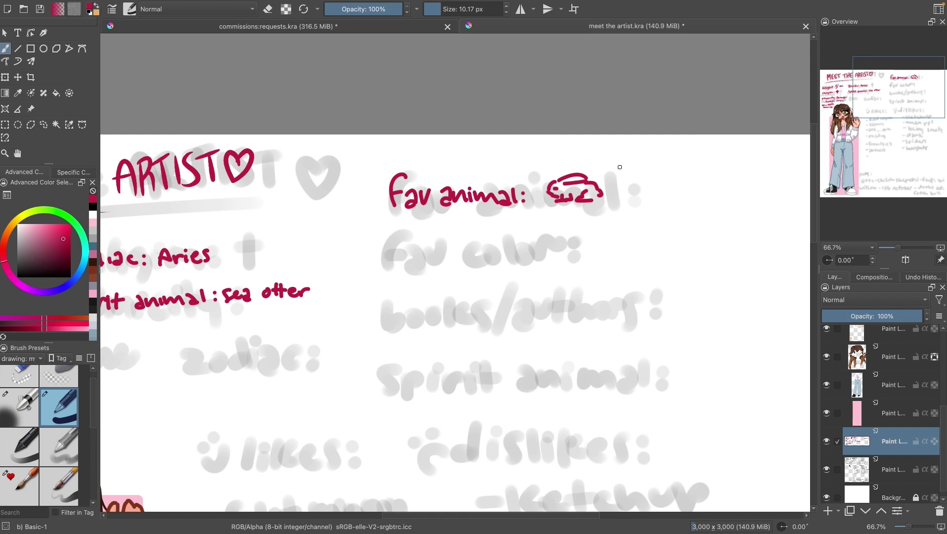
{"action": "left_click_drag", "start_coordinate": [636, 192], "coordinate": [684, 196]}
Step: Letter "Fav color:" and "books/authors: Sever Bronny, Wings of Fire" below the favourite animal line
{"action": "mouse_move", "coordinate": [393, 230]}
{"action": "left_mouse_down"}
{"action": "mouse_move", "coordinate": [398, 257]}
{"action": "mouse_move", "coordinate": [498, 247]}
{"action": "left_mouse_up"}
{"action": "left_click_drag", "start_coordinate": [392, 284], "coordinate": [397, 304]}
{"action": "left_click_drag", "start_coordinate": [401, 294], "coordinate": [472, 296]}
{"action": "mouse_move", "coordinate": [477, 305]}
{"action": "left_mouse_down"}
{"action": "mouse_move", "coordinate": [506, 292]}
{"action": "mouse_move", "coordinate": [557, 296]}
{"action": "left_mouse_up"}
{"action": "left_click_drag", "start_coordinate": [558, 287], "coordinate": [637, 295]}
{"action": "mouse_move", "coordinate": [644, 282]}
{"action": "left_mouse_down"}
{"action": "mouse_move", "coordinate": [656, 297]}
{"action": "mouse_move", "coordinate": [716, 300]}
{"action": "left_mouse_up"}
{"action": "mouse_move", "coordinate": [577, 312]}
{"action": "left_mouse_down"}
{"action": "mouse_move", "coordinate": [642, 326]}
{"action": "mouse_move", "coordinate": [721, 327]}
{"action": "left_mouse_up"}
Step: Letter the headings "LIKES:" and "DISLIKES:" in crimson capitals above their sketched versions
{"action": "left_click_drag", "start_coordinate": [860, 82], "coordinate": [856, 102]}
{"action": "left_click_drag", "start_coordinate": [271, 238], "coordinate": [296, 271]}
{"action": "mouse_move", "coordinate": [285, 244]}
{"action": "left_mouse_down"}
{"action": "mouse_move", "coordinate": [283, 269]}
{"action": "mouse_move", "coordinate": [327, 259]}
{"action": "left_mouse_up"}
{"action": "left_click_drag", "start_coordinate": [338, 235], "coordinate": [326, 262]}
{"action": "left_click_drag", "start_coordinate": [346, 244], "coordinate": [346, 256]}
{"action": "left_click_drag", "start_coordinate": [438, 234], "coordinate": [435, 255]}
{"action": "left_click_drag", "start_coordinate": [437, 233], "coordinate": [447, 253]}
{"action": "mouse_move", "coordinate": [475, 235]}
{"action": "left_mouse_down"}
{"action": "mouse_move", "coordinate": [467, 253]}
{"action": "mouse_move", "coordinate": [497, 251]}
{"action": "left_mouse_up"}
{"action": "mouse_move", "coordinate": [509, 229]}
{"action": "left_mouse_down"}
{"action": "mouse_move", "coordinate": [521, 250]}
{"action": "mouse_move", "coordinate": [538, 247]}
{"action": "left_mouse_up"}
{"action": "left_click_drag", "start_coordinate": [546, 232], "coordinate": [539, 246]}
{"action": "left_click_drag", "start_coordinate": [553, 231], "coordinate": [553, 243]}
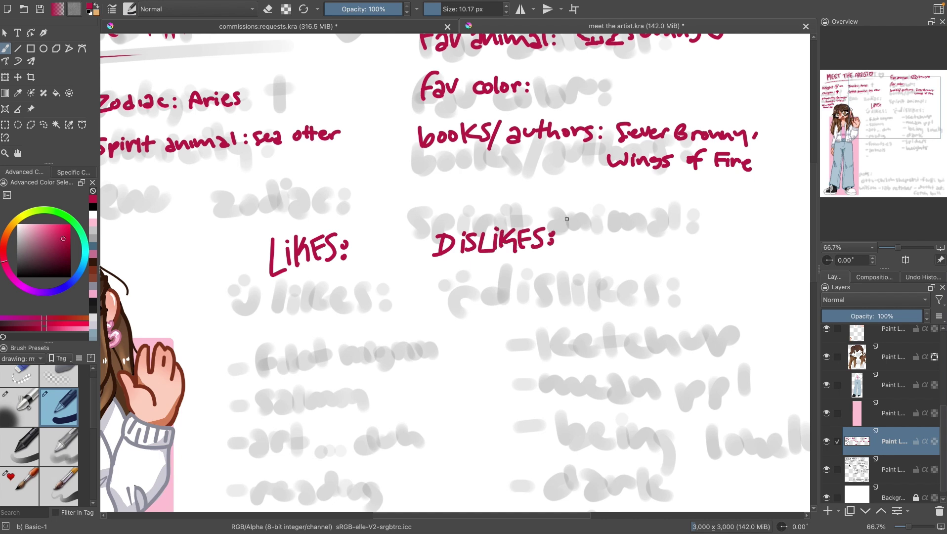
Step: Draw a small smiling face with an angled brow mark in front of the "LIKES:" heading
{"action": "left_click_drag", "start_coordinate": [250, 255], "coordinate": [258, 270]}
{"action": "left_click_drag", "start_coordinate": [232, 262], "coordinate": [249, 276]}
{"action": "key", "text": "ctrl+z"}
{"action": "key", "text": "ctrl+z"}
{"action": "left_click_drag", "start_coordinate": [254, 241], "coordinate": [224, 265]}
{"action": "left_click_drag", "start_coordinate": [239, 257], "coordinate": [259, 267]}
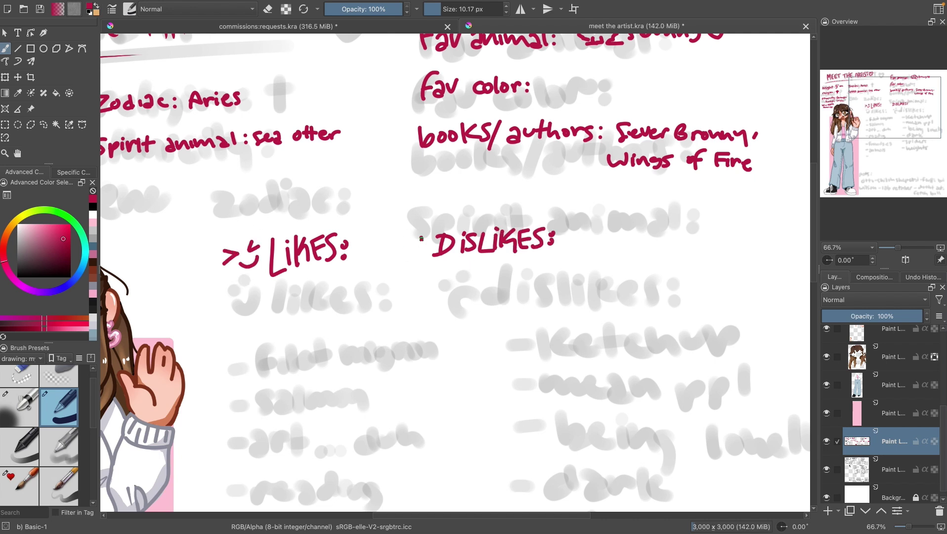
Step: Undo the small smiling face and brow mark in front of the "LIKES:" heading
{"action": "key", "text": "ctrl+z"}
{"action": "key", "text": "ctrl+z"}
{"action": "key", "text": "ctrl+z"}
Step: Letter the list items "-filet mignon" and "-salmon" in crimson under the "LIKES:" heading
{"action": "left_click_drag", "start_coordinate": [236, 302], "coordinate": [248, 302]}
{"action": "left_click_drag", "start_coordinate": [262, 289], "coordinate": [252, 313]}
{"action": "mouse_move", "coordinate": [271, 297]}
{"action": "left_mouse_down"}
{"action": "mouse_move", "coordinate": [299, 306]}
{"action": "mouse_move", "coordinate": [350, 296]}
{"action": "left_mouse_up"}
{"action": "left_click_drag", "start_coordinate": [334, 297], "coordinate": [388, 290]}
{"action": "left_click_drag", "start_coordinate": [235, 334], "coordinate": [245, 335]}
{"action": "left_click_drag", "start_coordinate": [261, 327], "coordinate": [251, 342]}
{"action": "left_click_drag", "start_coordinate": [266, 338], "coordinate": [285, 329]}
{"action": "left_click_drag", "start_coordinate": [286, 341], "coordinate": [334, 332]}
{"action": "key", "text": "ctrl+z"}
Step: Letter "-art...duh" and "-reading" as the third and fourth items of the likes list
{"action": "left_click_drag", "start_coordinate": [235, 363], "coordinate": [246, 363]}
{"action": "left_click_drag", "start_coordinate": [267, 365], "coordinate": [378, 358]}
{"action": "left_click_drag", "start_coordinate": [236, 397], "coordinate": [246, 398]}
{"action": "left_click_drag", "start_coordinate": [255, 395], "coordinate": [335, 395]}
Step: Continue the likes list with the hand-lettered items "-fwens <3" and "-family"
{"action": "scroll", "coordinate": [346, 395], "scroll_direction": "down", "scroll_amount": 5}
{"action": "left_click_drag", "start_coordinate": [253, 283], "coordinate": [341, 287]}
{"action": "left_click_drag", "start_coordinate": [364, 278], "coordinate": [377, 293]}
{"action": "left_click_drag", "start_coordinate": [253, 326], "coordinate": [266, 326]}
{"action": "left_click_drag", "start_coordinate": [273, 318], "coordinate": [349, 344]}
Step: Letter "-my subscribers!" as the last likes item and underline the word "subscribers"
{"action": "left_click_drag", "start_coordinate": [253, 374], "coordinate": [262, 374]}
{"action": "mouse_move", "coordinate": [272, 370]}
{"action": "left_mouse_down"}
{"action": "mouse_move", "coordinate": [361, 380]}
{"action": "mouse_move", "coordinate": [464, 371]}
{"action": "left_mouse_up"}
{"action": "left_click_drag", "start_coordinate": [369, 389], "coordinate": [439, 388]}
Step: Letter the items "-ketchup" and "-mean people" in crimson under the "DISLIKES:" heading
{"action": "left_click_drag", "start_coordinate": [470, 138], "coordinate": [481, 139]}
{"action": "mouse_move", "coordinate": [490, 124]}
{"action": "left_mouse_down"}
{"action": "mouse_move", "coordinate": [508, 147]}
{"action": "mouse_move", "coordinate": [576, 150]}
{"action": "left_mouse_up"}
{"action": "left_click_drag", "start_coordinate": [470, 173], "coordinate": [480, 173]}
{"action": "left_click_drag", "start_coordinate": [484, 178], "coordinate": [541, 180]}
{"action": "left_click_drag", "start_coordinate": [551, 180], "coordinate": [578, 175]}
{"action": "key", "text": "ctrl+z"}
{"action": "left_click_drag", "start_coordinate": [579, 175], "coordinate": [596, 183]}
{"action": "left_click_drag", "start_coordinate": [599, 163], "coordinate": [615, 174]}
Step: Letter "-loneliness" as the third dislikes item, redoing the end of the word to correct its spelling
{"action": "mouse_move", "coordinate": [487, 195]}
{"action": "left_mouse_down"}
{"action": "mouse_move", "coordinate": [531, 207]}
{"action": "mouse_move", "coordinate": [600, 195]}
{"action": "left_mouse_up"}
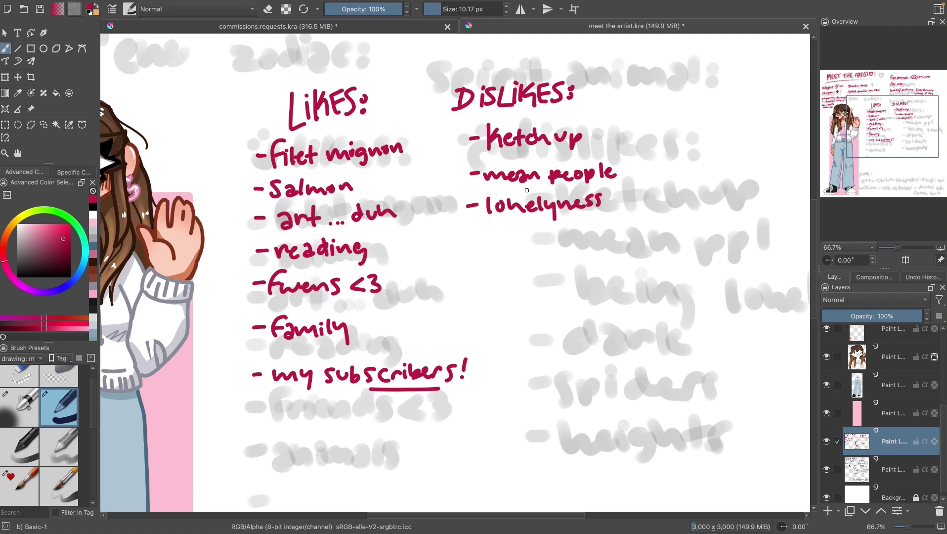
{"action": "key", "text": "ctrl+z"}
{"action": "mouse_move", "coordinate": [528, 208]}
{"action": "left_mouse_down"}
{"action": "mouse_move", "coordinate": [540, 197]}
{"action": "mouse_move", "coordinate": [568, 206]}
{"action": "mouse_move", "coordinate": [601, 195]}
{"action": "left_mouse_up"}
{"action": "key", "text": "ctrl+z"}
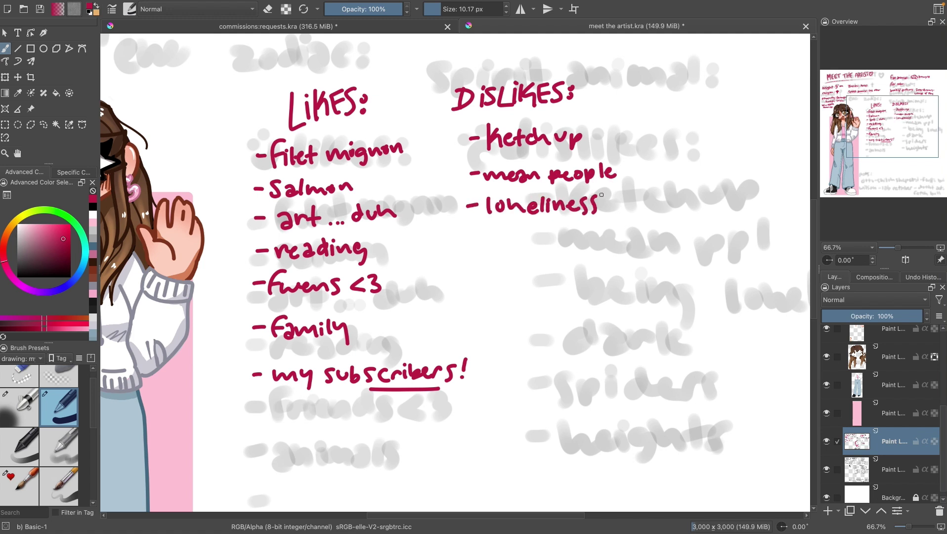
Step: Finish the dislikes list with the hand-lettered items "-the dark", "-spiders" and "-heights"
{"action": "left_click_drag", "start_coordinate": [466, 248], "coordinate": [481, 248]}
{"action": "mouse_move", "coordinate": [489, 232]}
{"action": "left_mouse_down"}
{"action": "mouse_move", "coordinate": [533, 251]}
{"action": "mouse_move", "coordinate": [593, 232]}
{"action": "mouse_move", "coordinate": [603, 252]}
{"action": "left_mouse_up"}
{"action": "left_click_drag", "start_coordinate": [471, 279], "coordinate": [565, 277]}
{"action": "left_click_drag", "start_coordinate": [474, 307], "coordinate": [487, 308]}
{"action": "mouse_move", "coordinate": [490, 297]}
{"action": "left_mouse_down"}
{"action": "mouse_move", "coordinate": [524, 307]}
{"action": "mouse_move", "coordinate": [541, 297]}
{"action": "mouse_move", "coordinate": [578, 301]}
{"action": "left_mouse_up"}
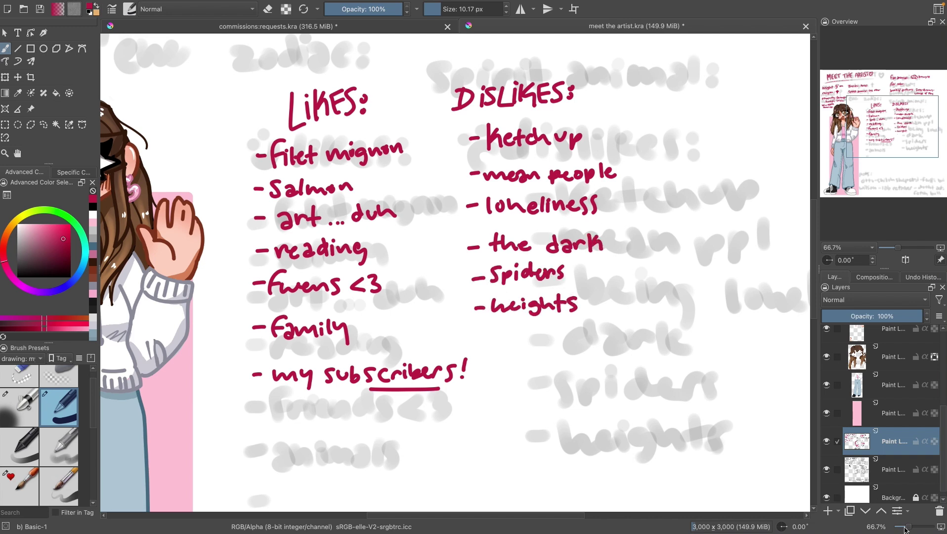
Step: Letter the heading "PETS:" in crimson capitals below the likes list, beside the character's legs
{"action": "key", "text": "minus"}
{"action": "key", "text": "minus"}
{"action": "key", "text": "minus"}
{"action": "left_click_drag", "start_coordinate": [373, 358], "coordinate": [380, 347]}
{"action": "left_click_drag", "start_coordinate": [381, 346], "coordinate": [386, 357]}
{"action": "left_click_drag", "start_coordinate": [387, 346], "coordinate": [395, 347]}
{"action": "left_click", "coordinate": [403, 349]}
{"action": "mouse_move", "coordinate": [399, 346]}
{"action": "left_mouse_down"}
{"action": "mouse_move", "coordinate": [395, 357]}
{"action": "mouse_move", "coordinate": [438, 370]}
{"action": "left_mouse_up"}
{"action": "left_click", "coordinate": [402, 352]}
Step: Letter "Otto -Shiloh shepherd -fluffy boi" under the "PETS:" heading and "Wilson -lab retri" on the line below
{"action": "mouse_move", "coordinate": [446, 362]}
{"action": "left_mouse_down"}
{"action": "mouse_move", "coordinate": [451, 371]}
{"action": "mouse_move", "coordinate": [499, 365]}
{"action": "left_mouse_up"}
{"action": "left_click_drag", "start_coordinate": [500, 369], "coordinate": [563, 363]}
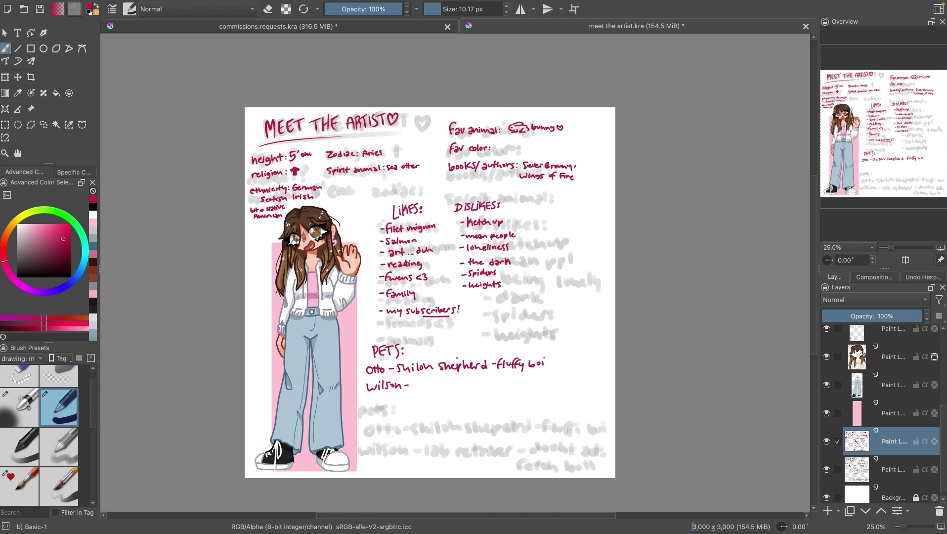
{"action": "left_click_drag", "start_coordinate": [452, 382], "coordinate": [458, 381]}
{"action": "left_click_drag", "start_coordinate": [459, 388], "coordinate": [466, 382]}
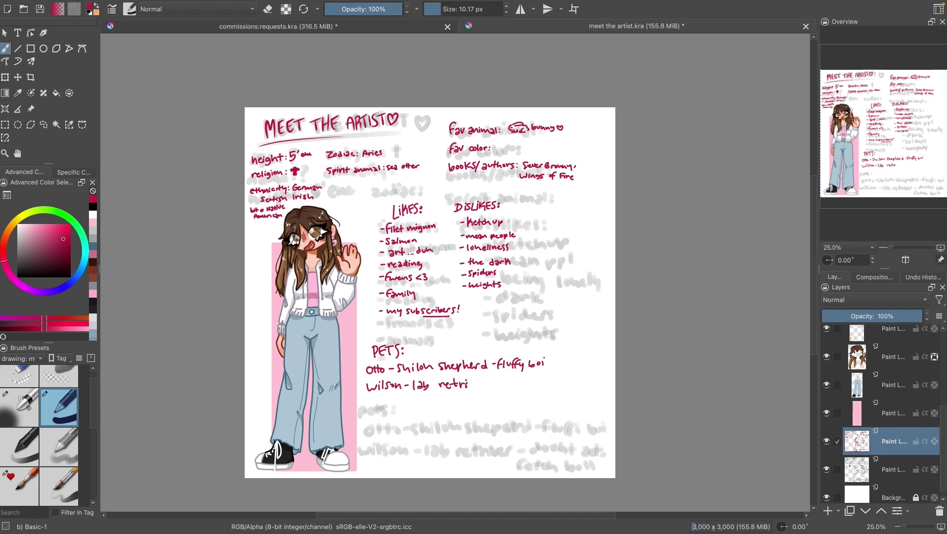